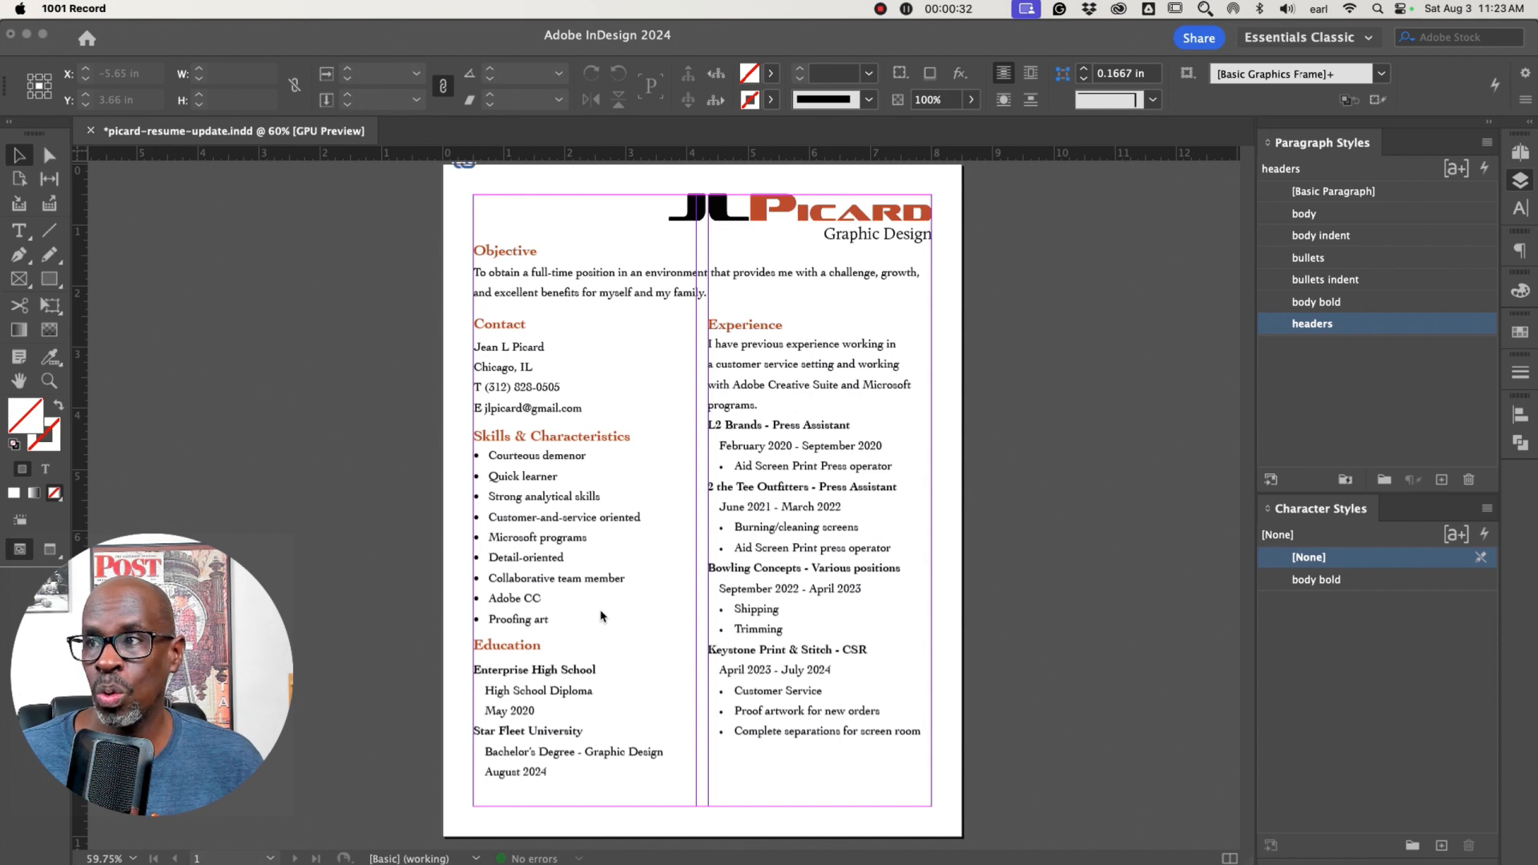
Move the original resume reference image off the page onto the pasteboard and make Layer 2 visible
click(832, 385)
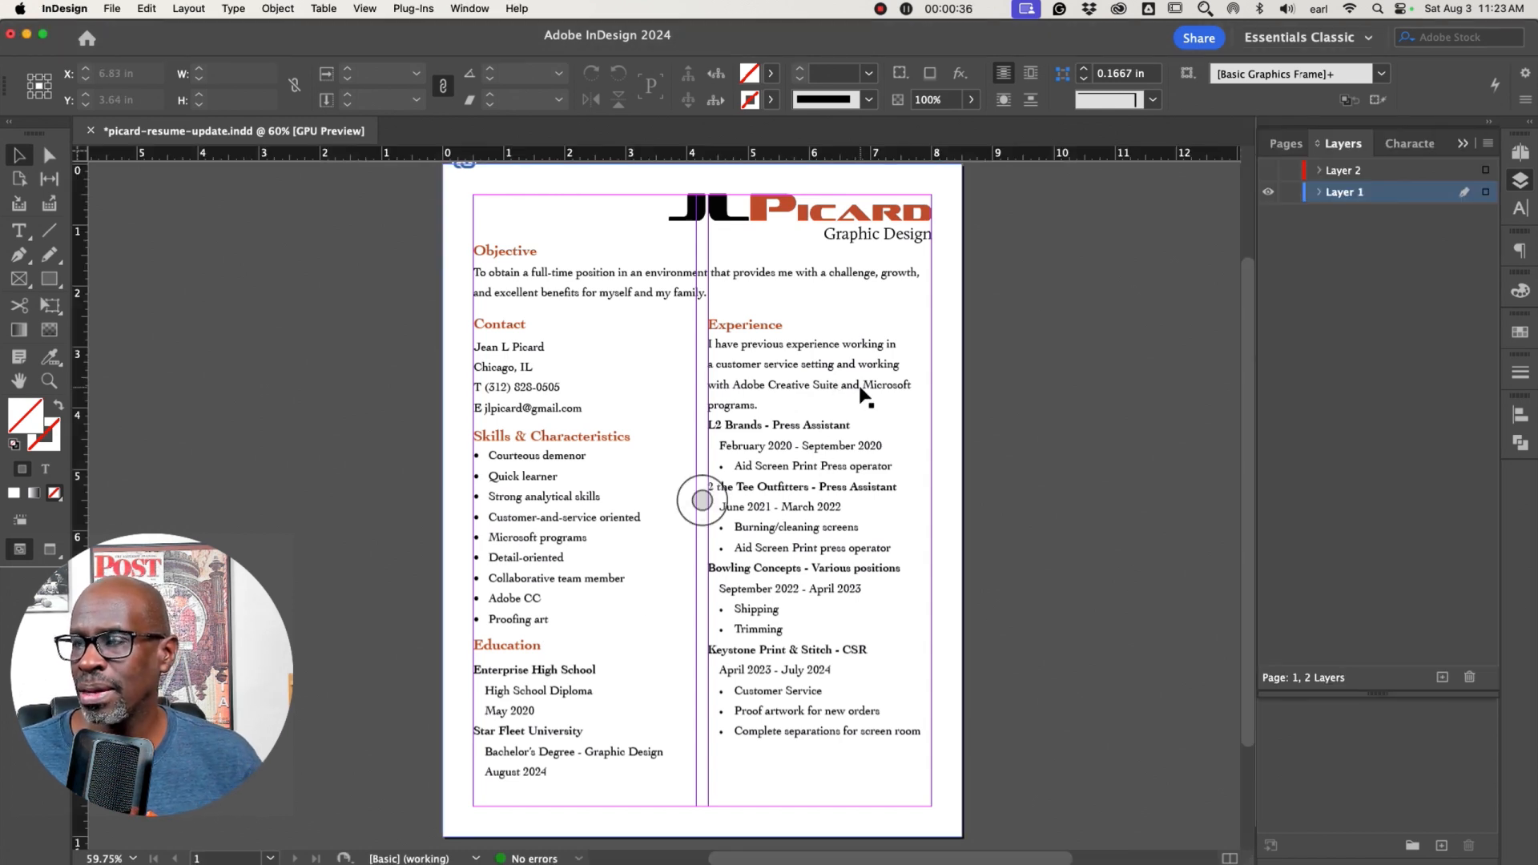
drag(863, 393, 275, 349)
click(1267, 171)
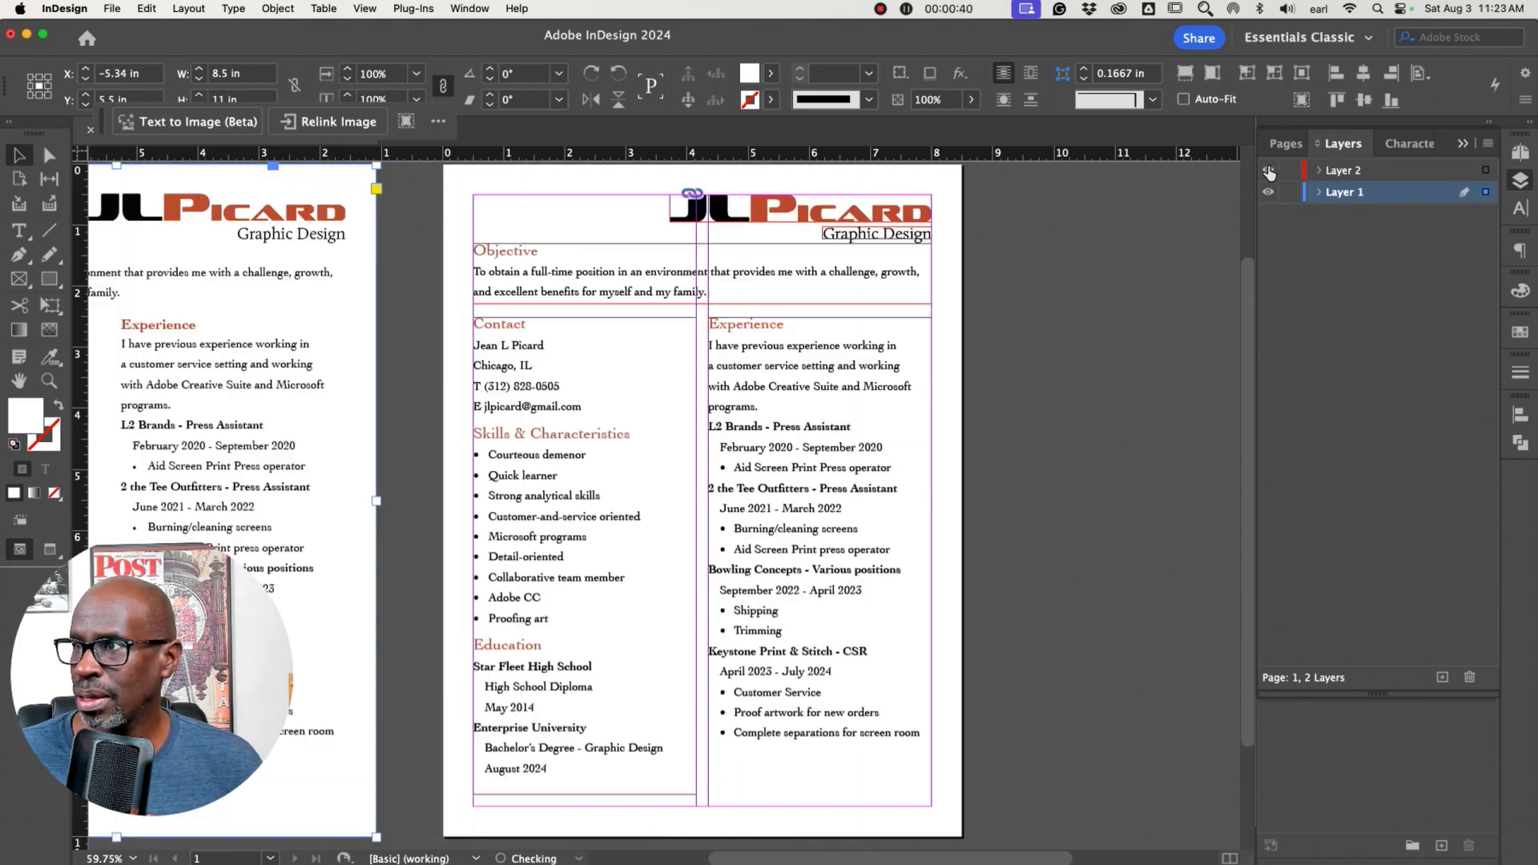
click(1008, 456)
click(797, 383)
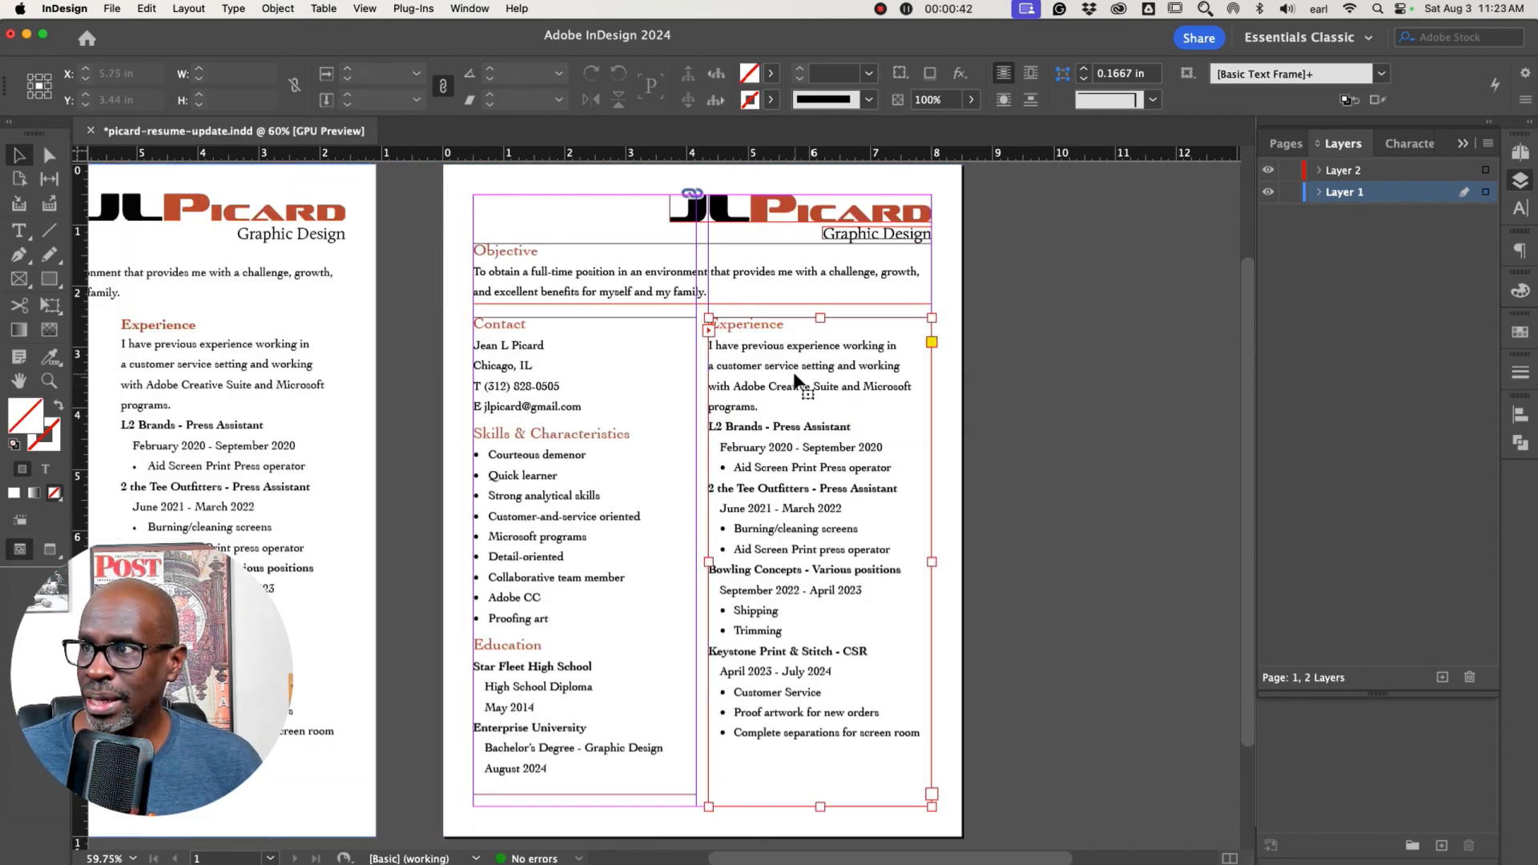
click(1122, 386)
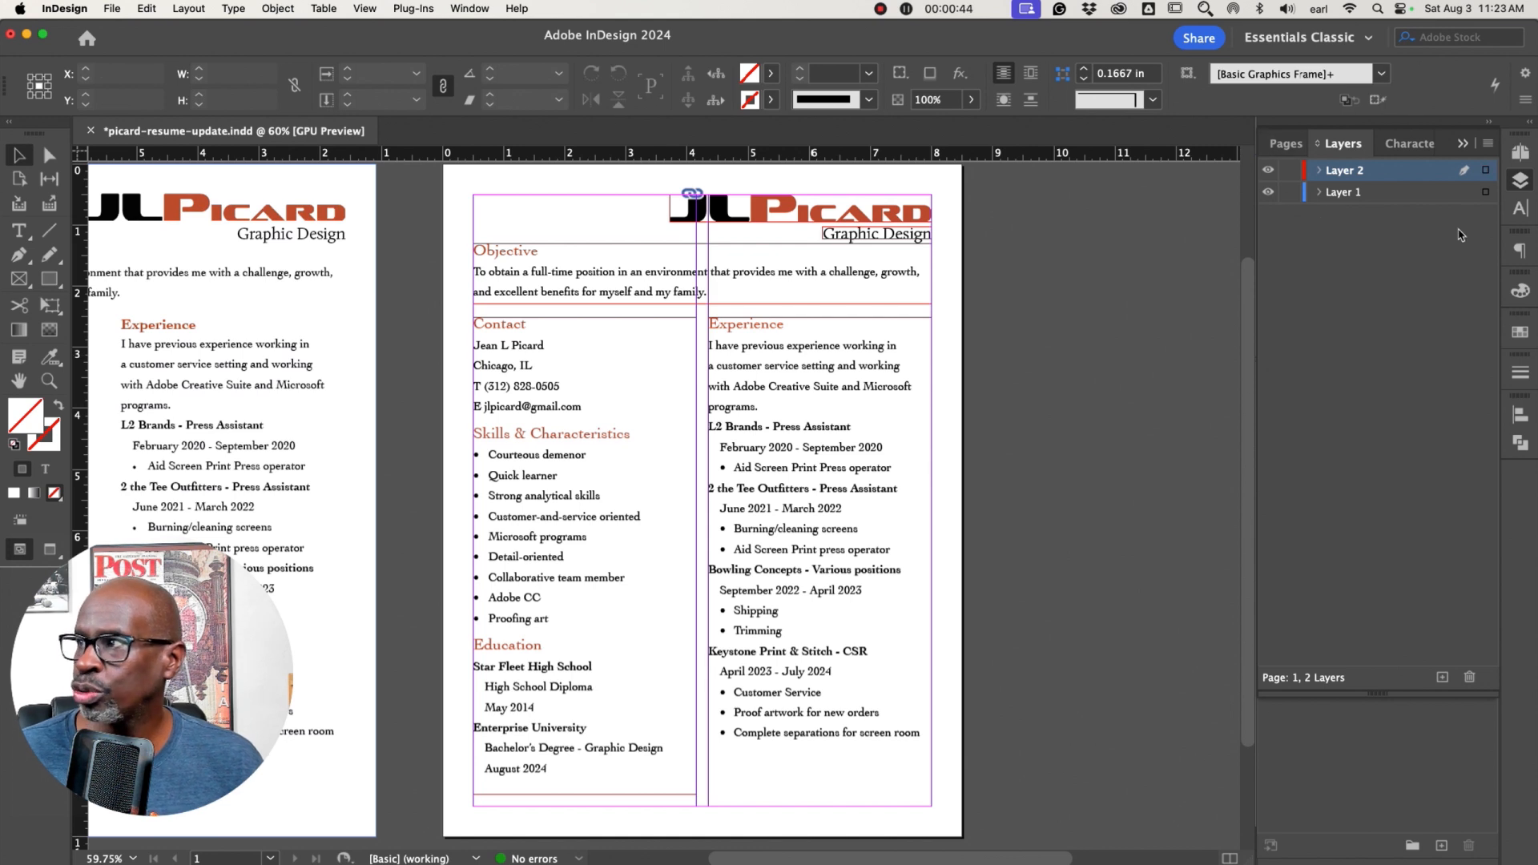
click(1518, 246)
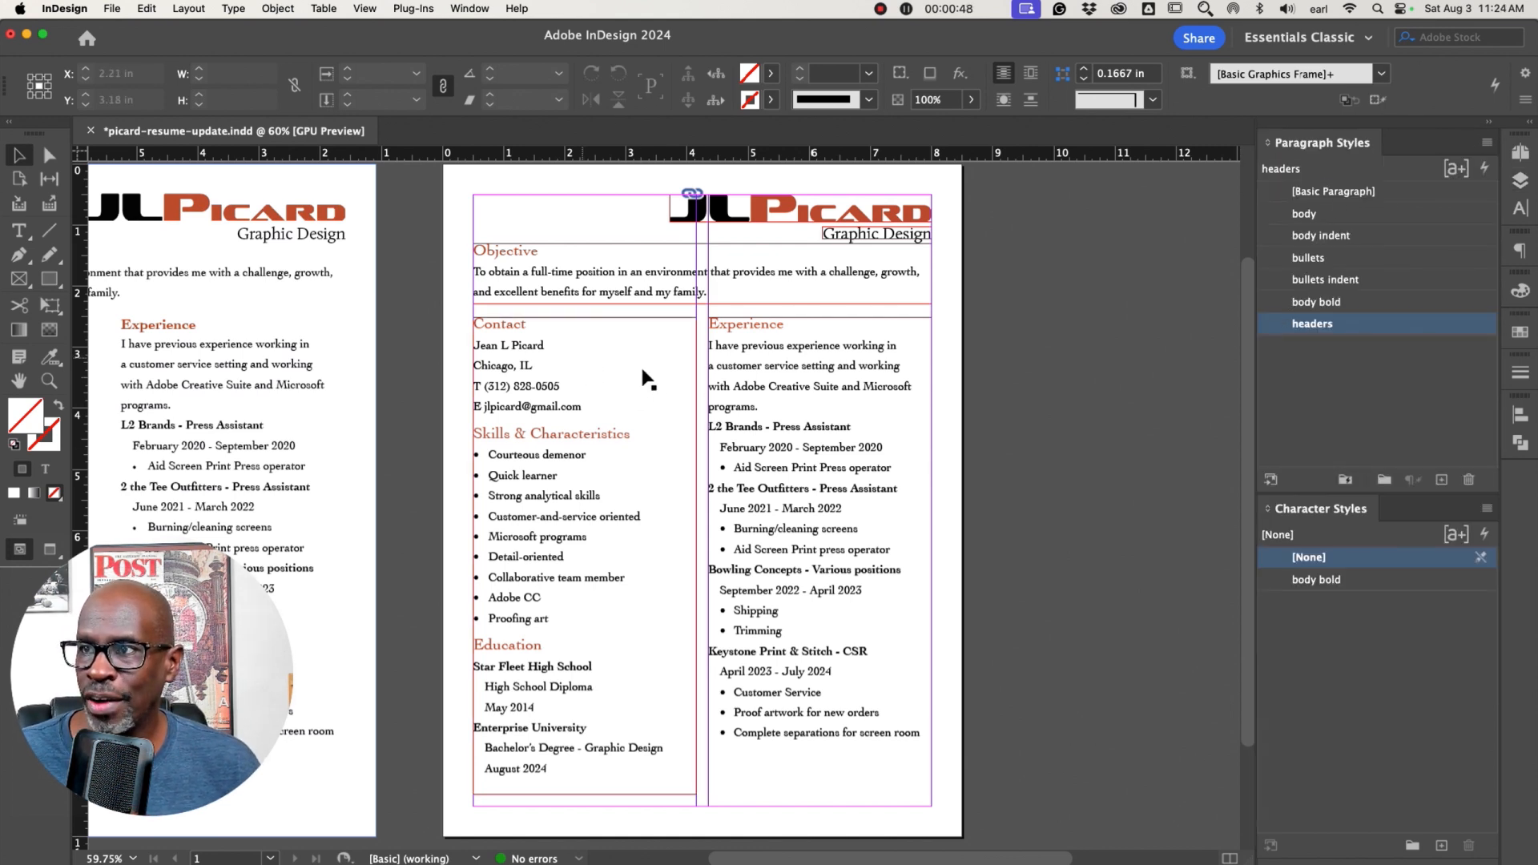
scroll(617, 529, left, 5)
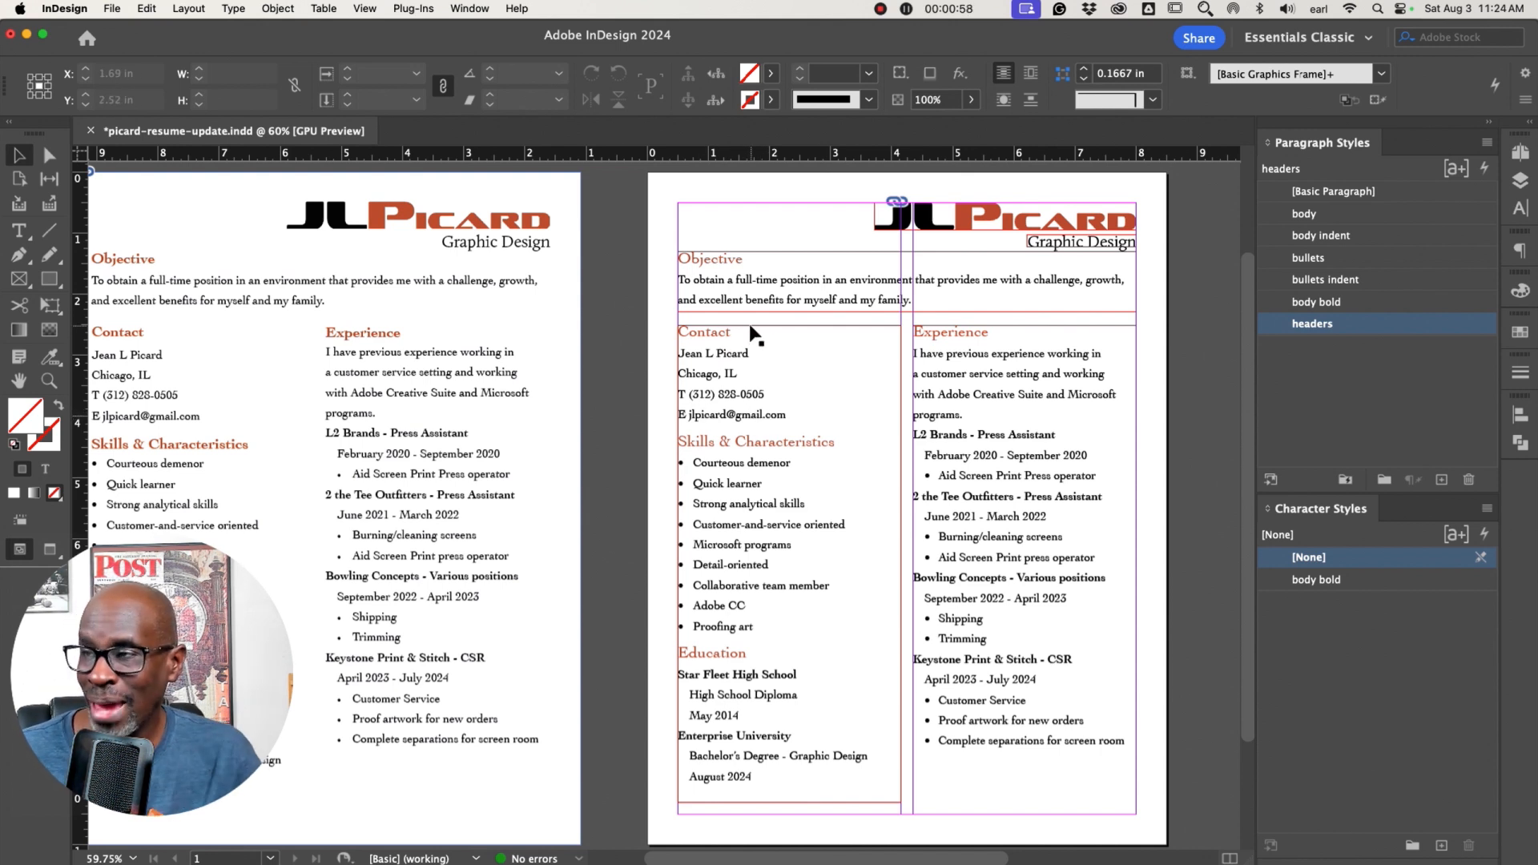
Cut the Contact heading and its details out of the left column text and remove the leftover empty line
click(728, 414)
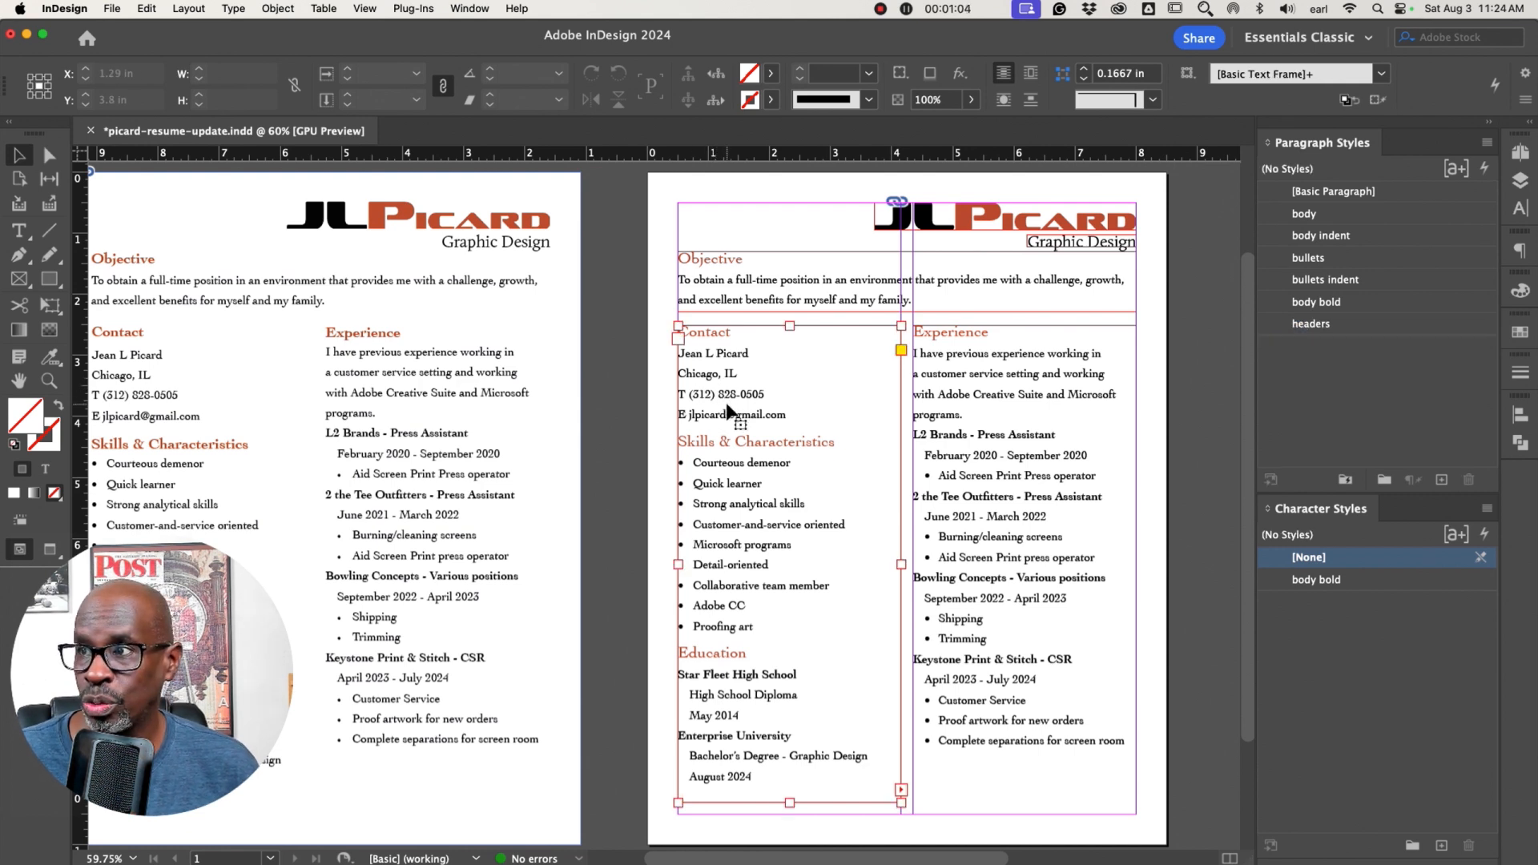
double_click(732, 414)
drag(789, 415, 671, 335)
key(super+x)
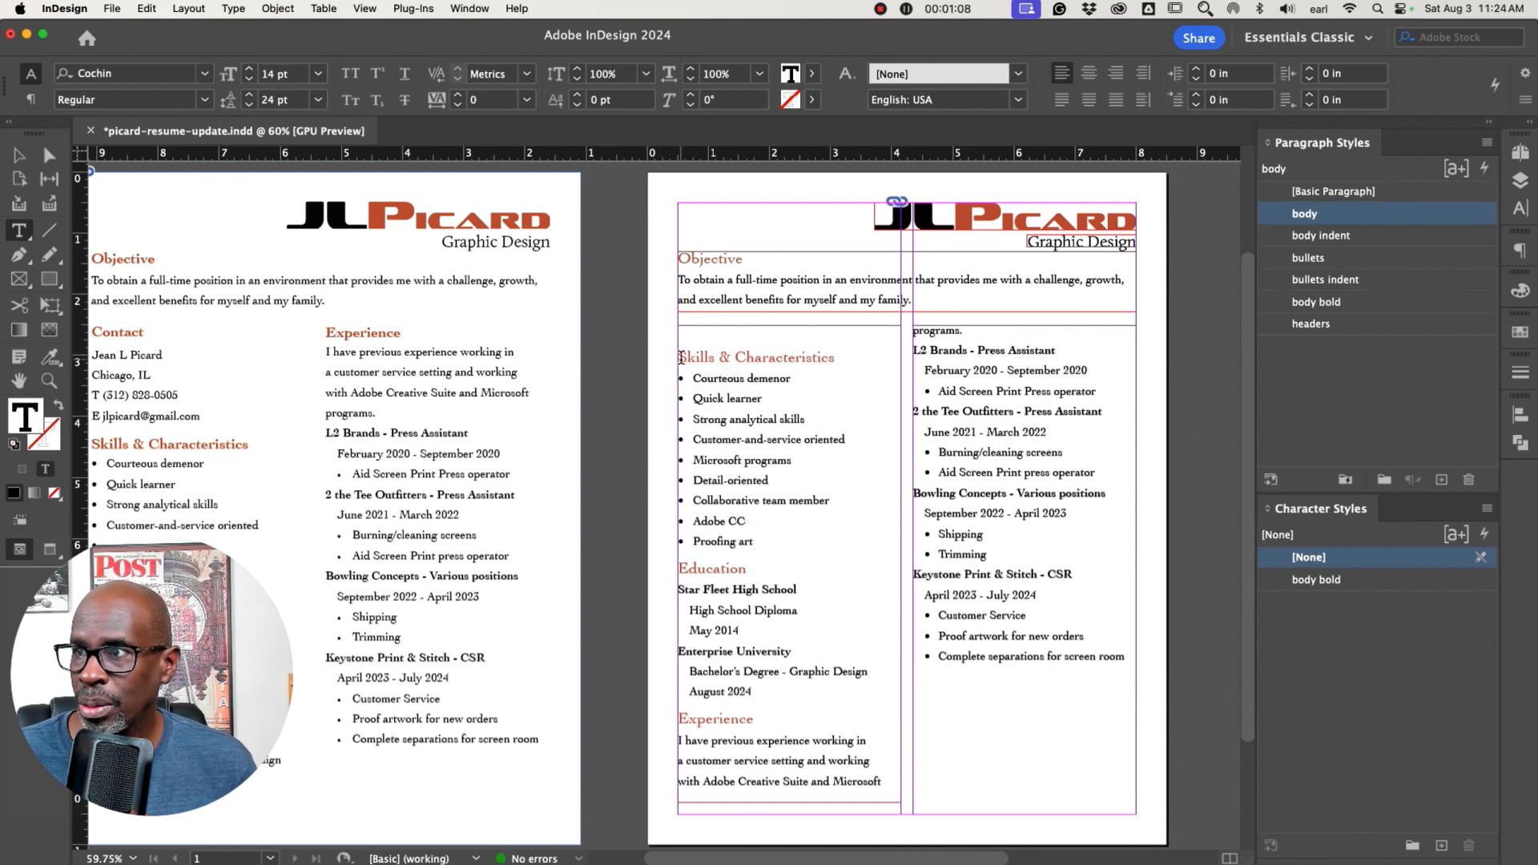
click(680, 358)
key(BackSpace)
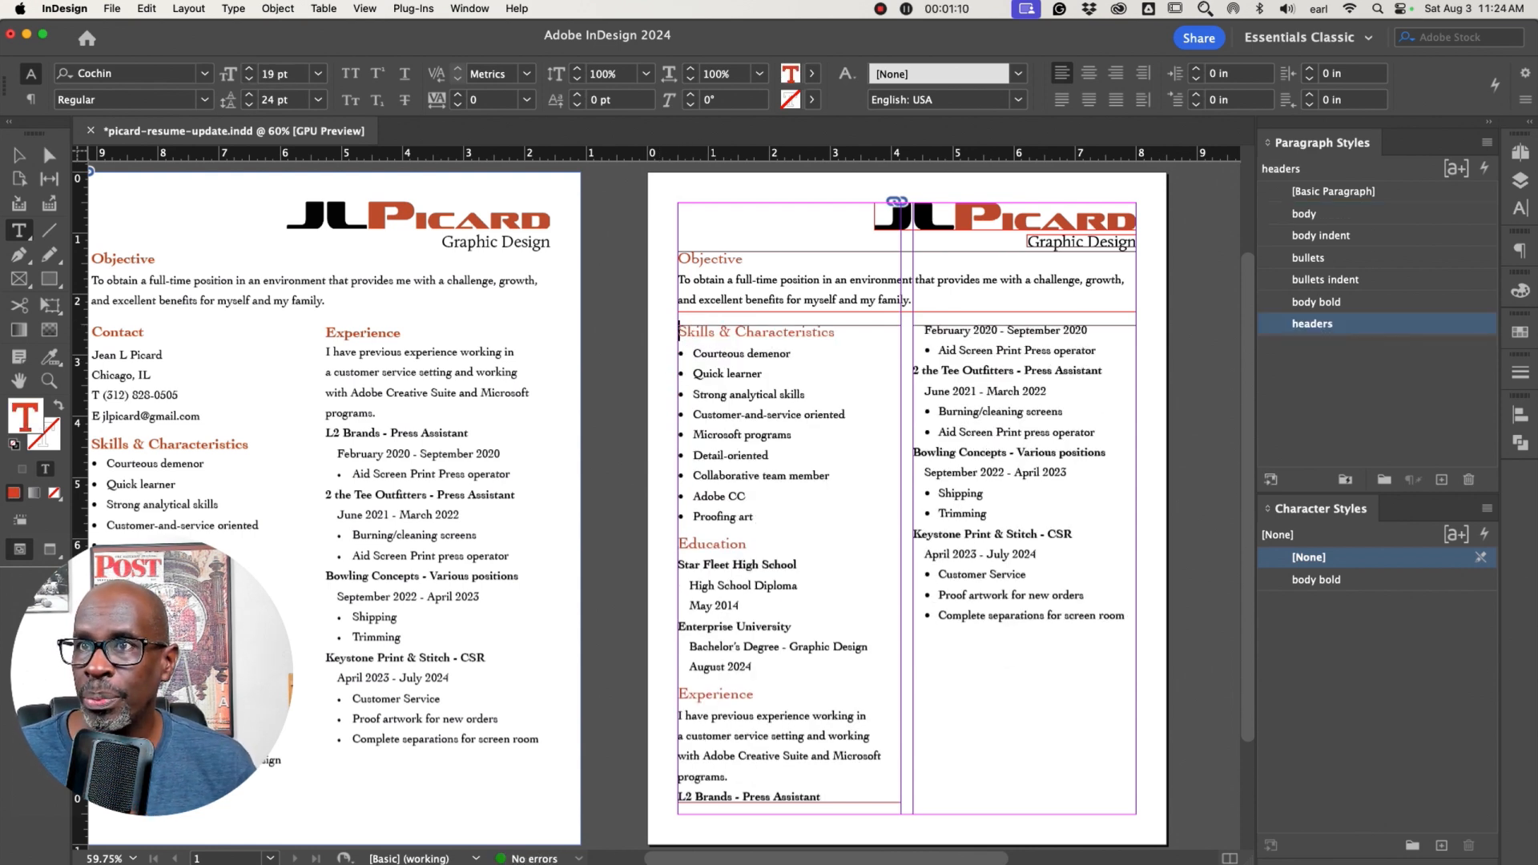
Move the Objective frame down to open space beneath the logo
click(23, 156)
drag(624, 276, 1020, 544)
drag(961, 293, 961, 399)
Paste the cut contact text as a new frame, place it under the logo and stretch it to 7.5 in wide
click(849, 316)
key(super+v)
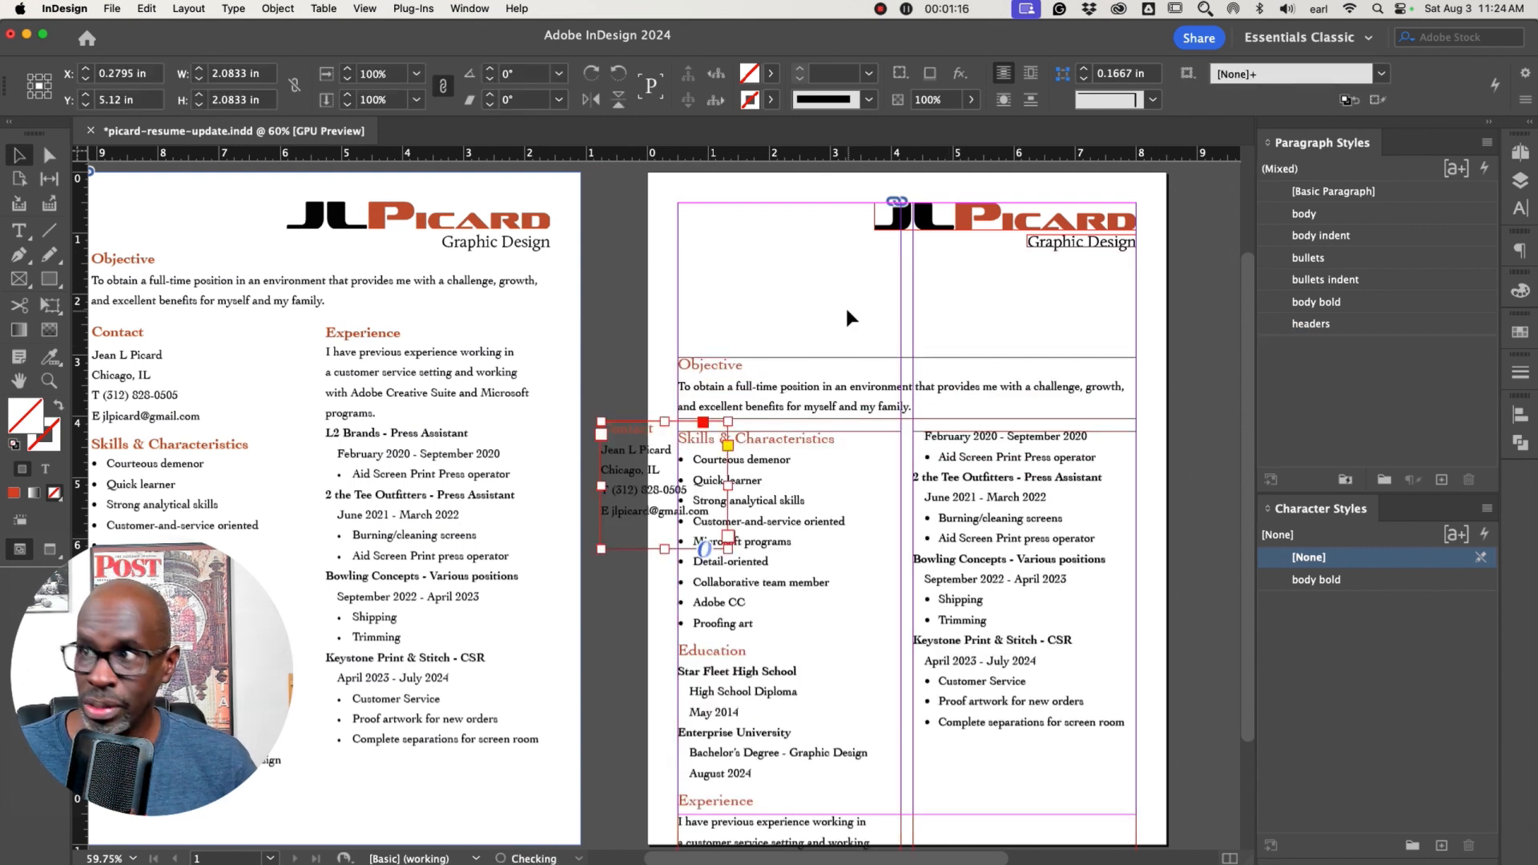
drag(619, 475, 696, 320)
drag(807, 326, 1136, 326)
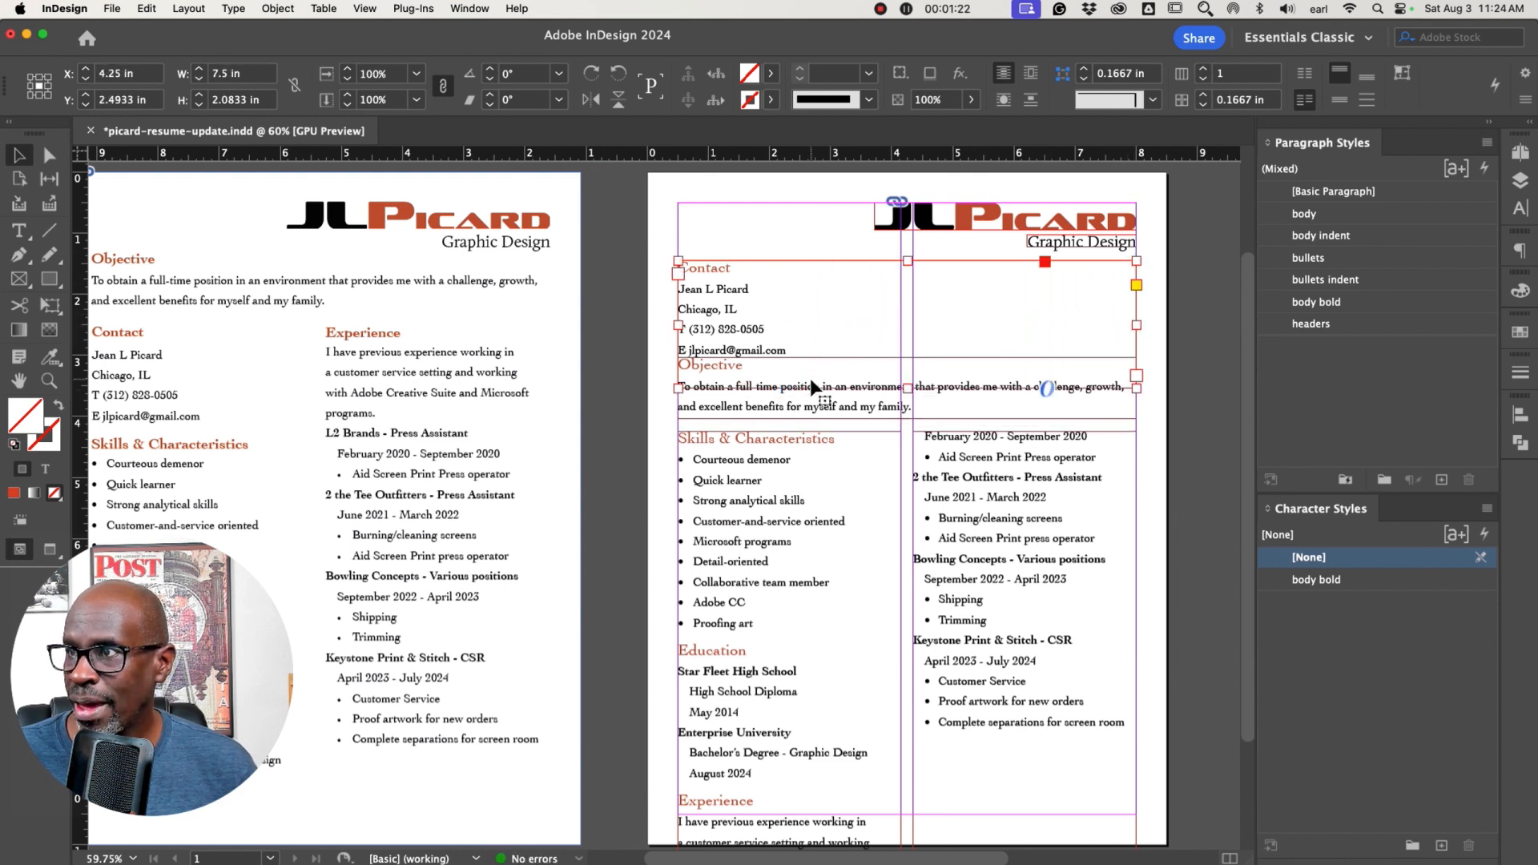
Join the city, phone and e-mail lines into one line, separating them with tabs
double_click(710, 288)
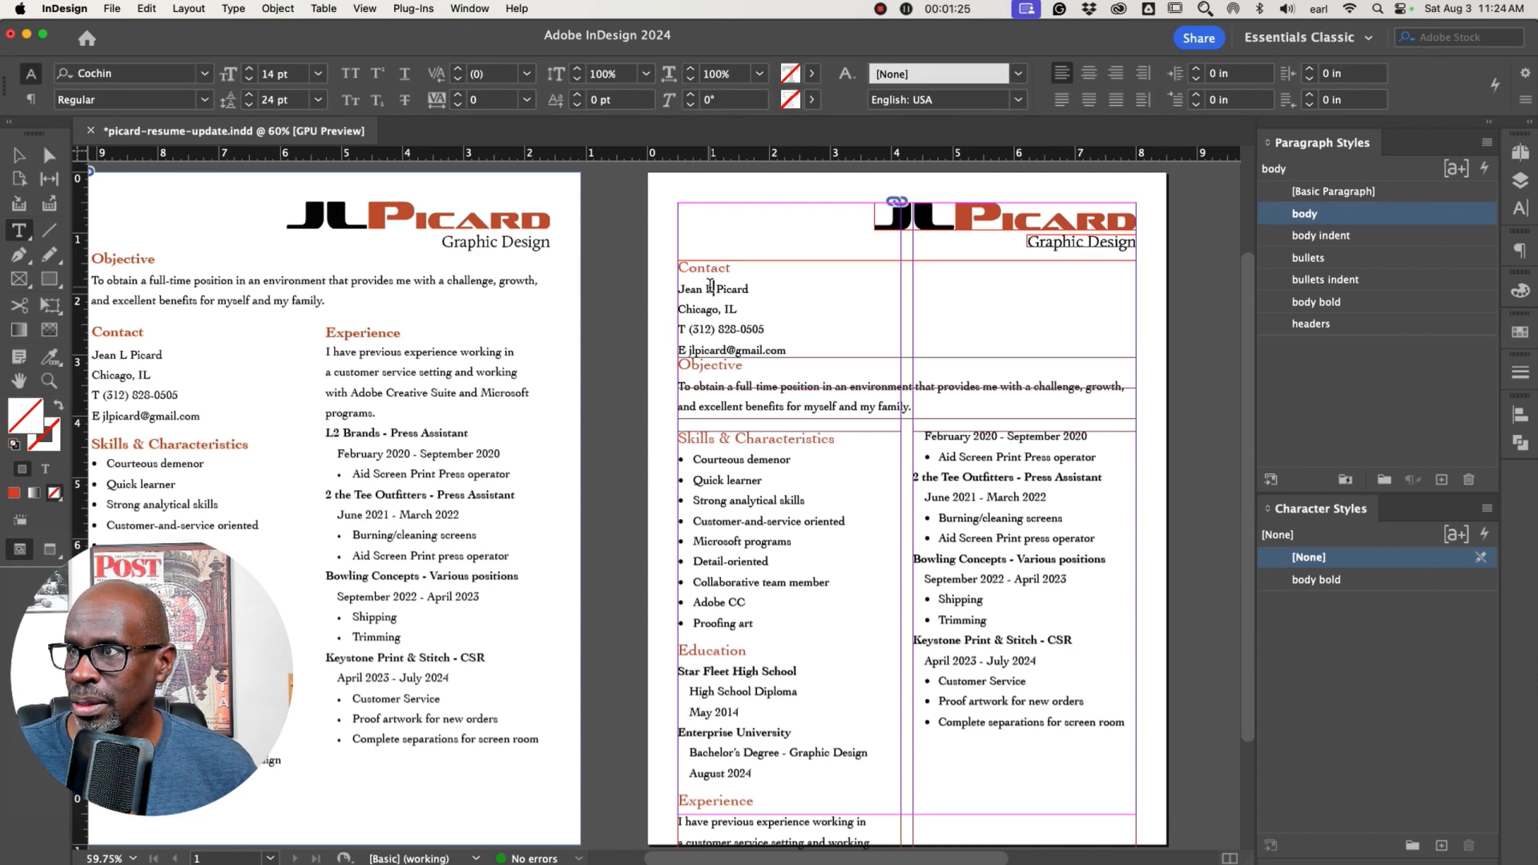
click(678, 328)
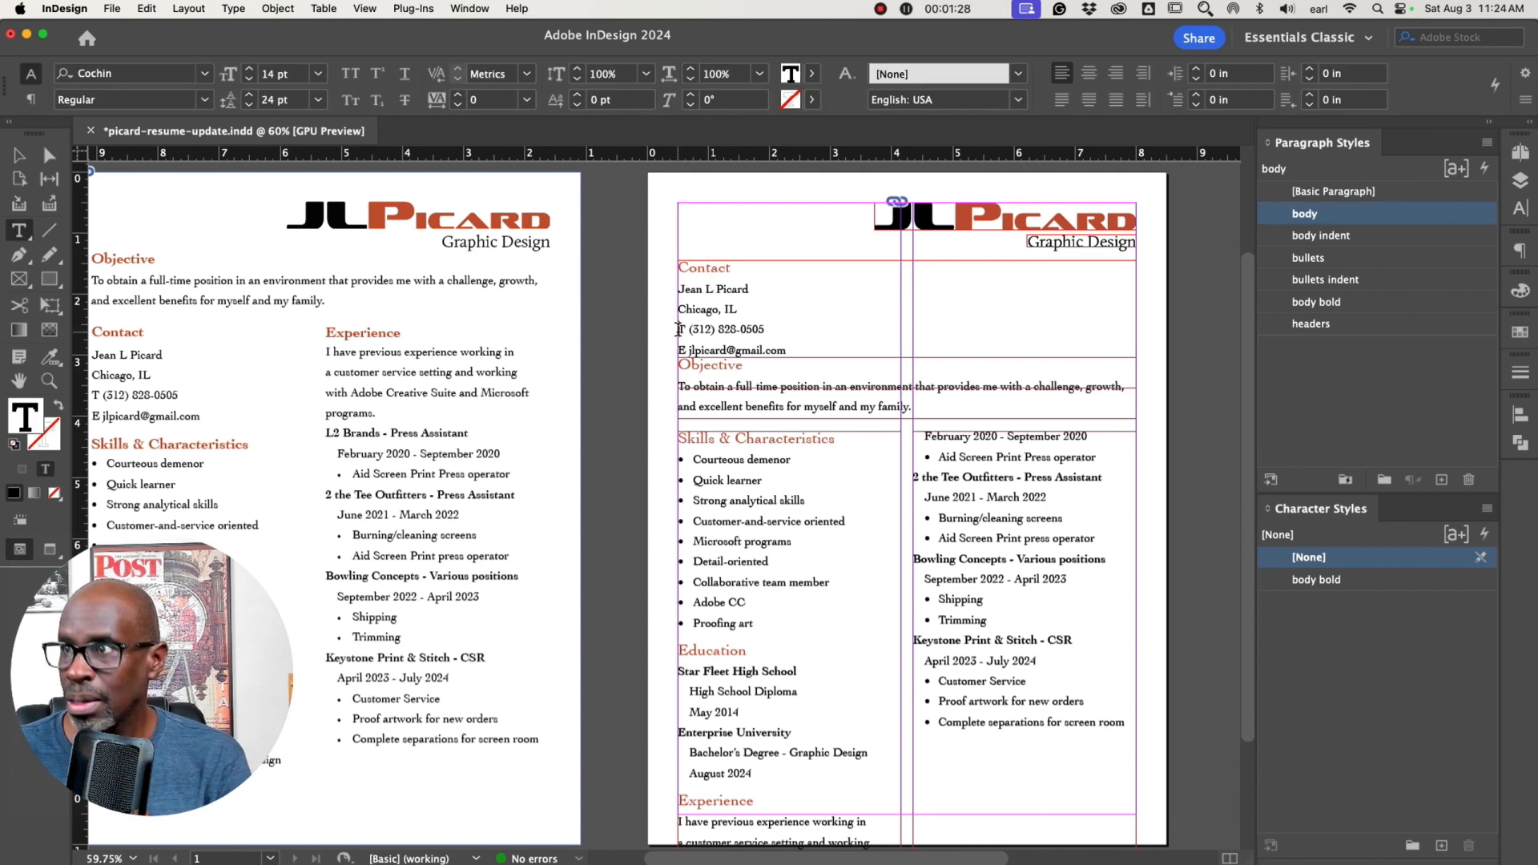
key(BackSpace)
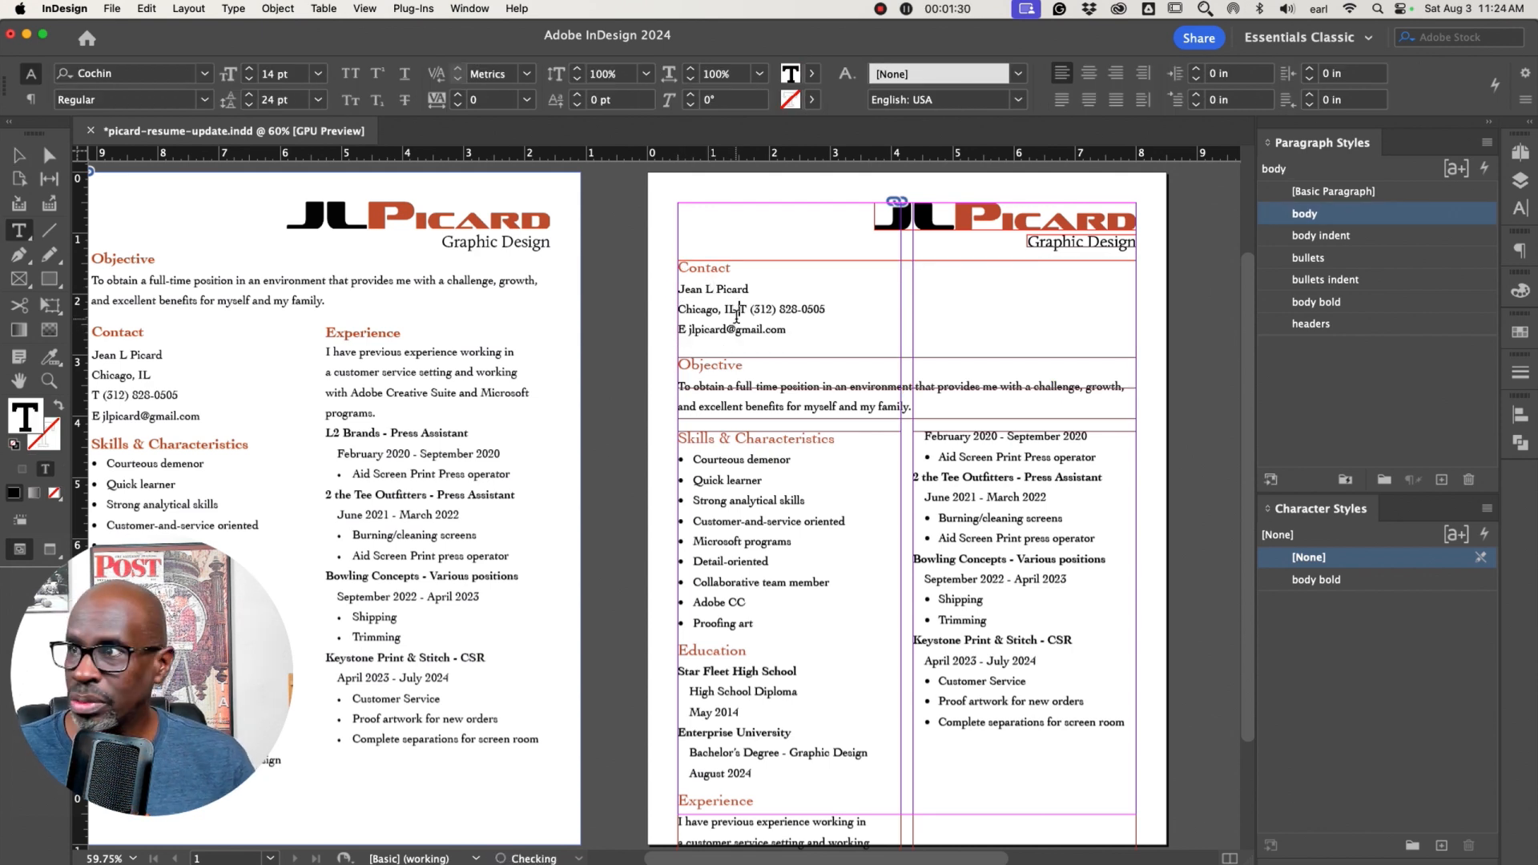
key(Tab)
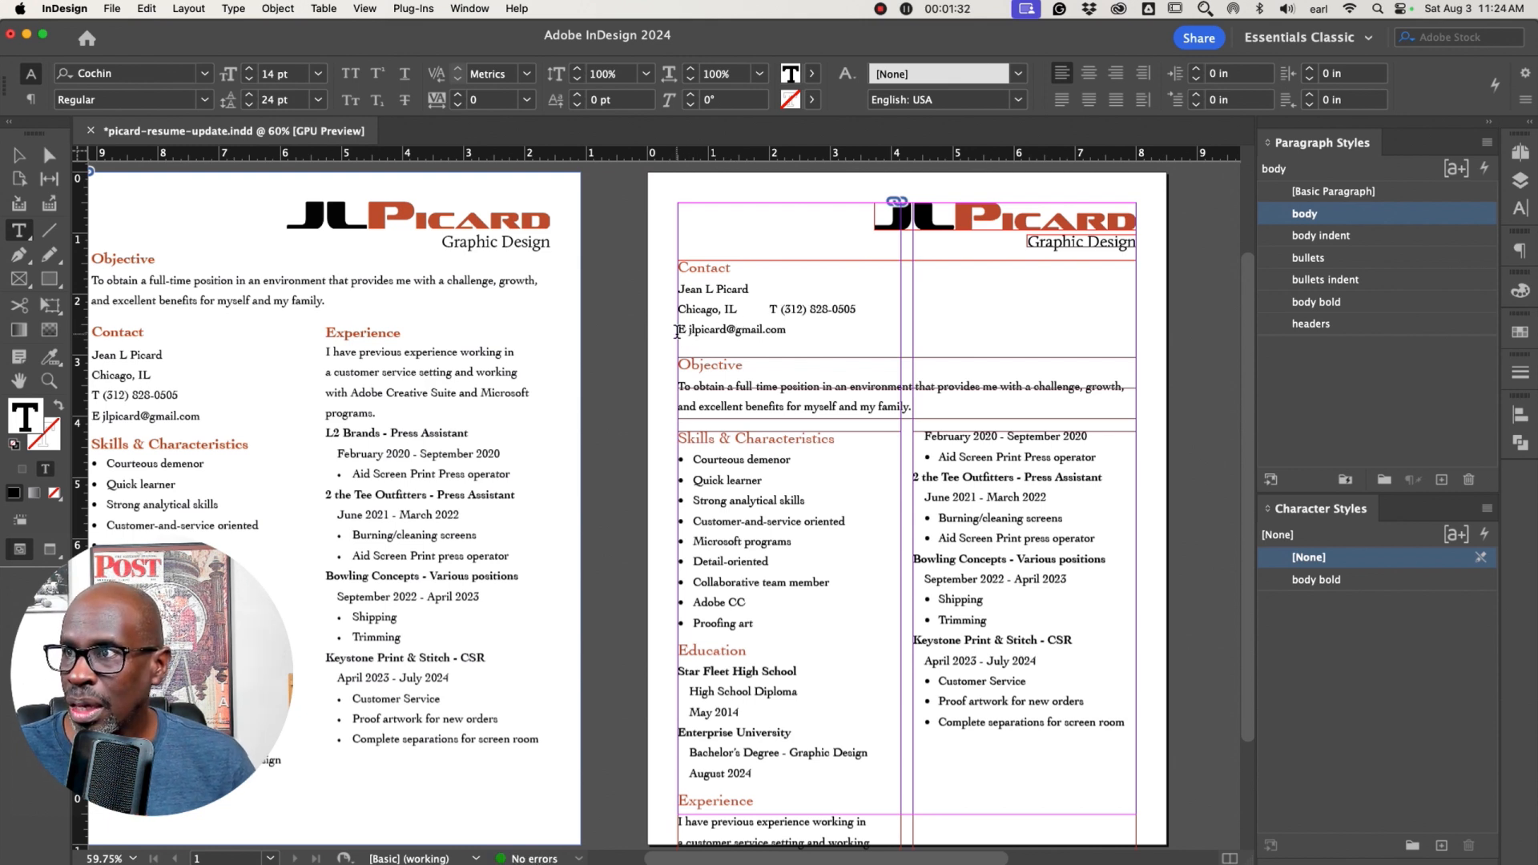
click(679, 328)
key(BackSpace)
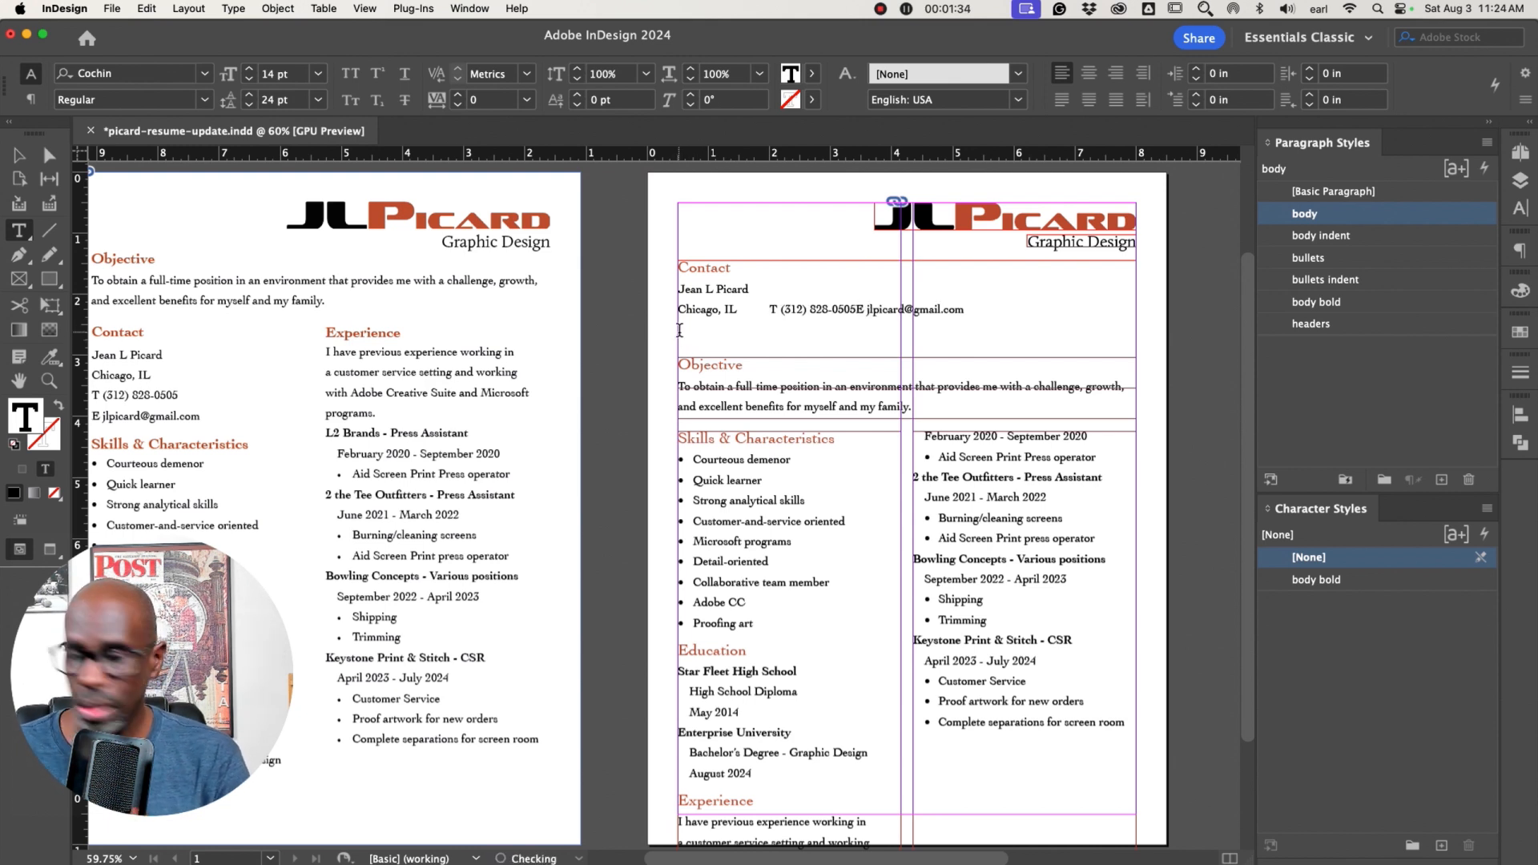
key(Tab)
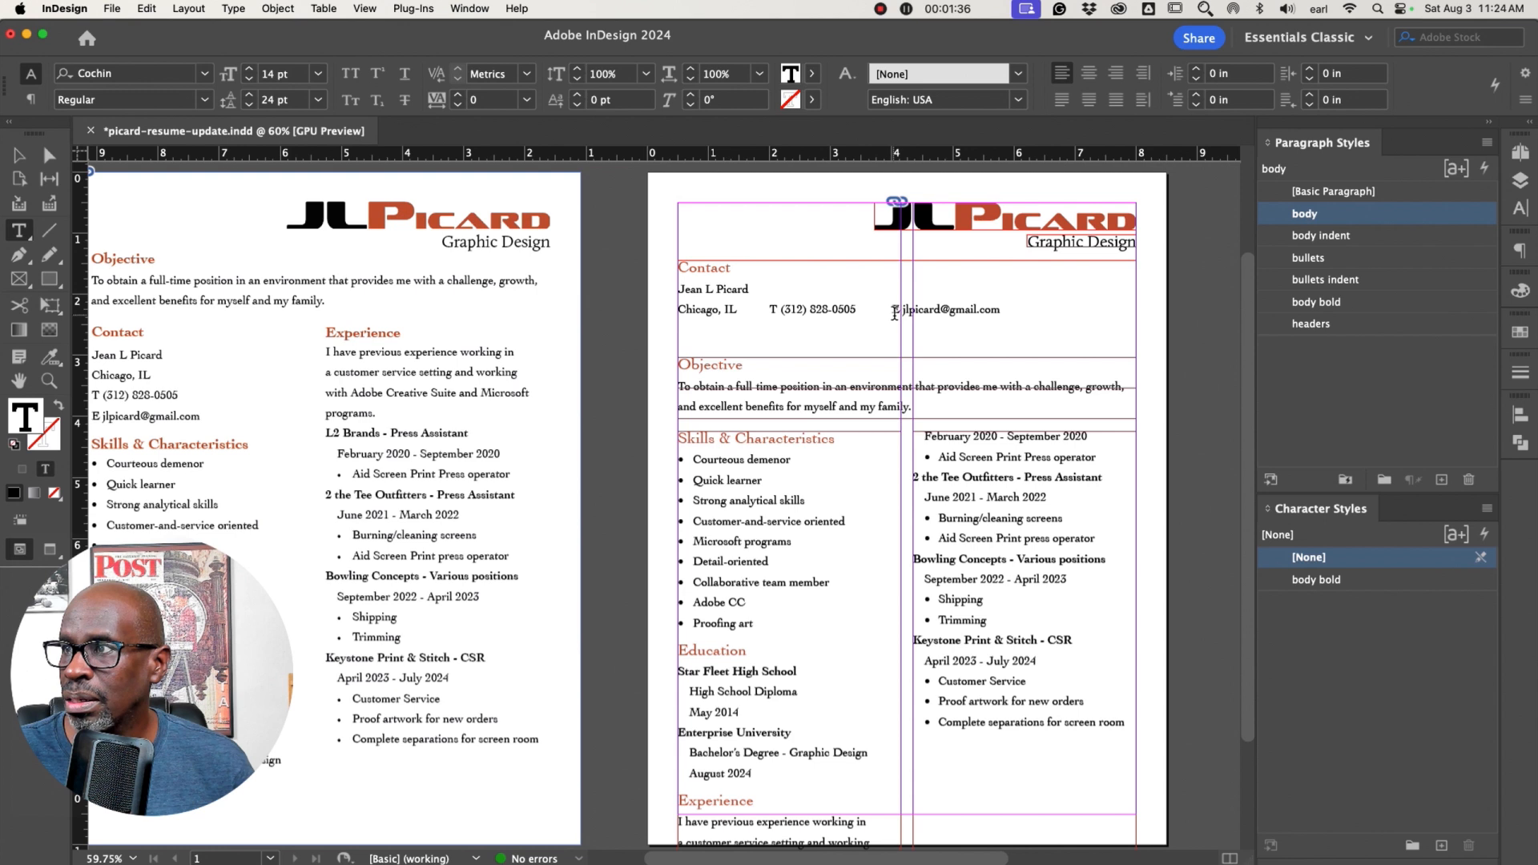
Delete the T and E labels in front of the phone number and e-mail address
key(BackSpace)
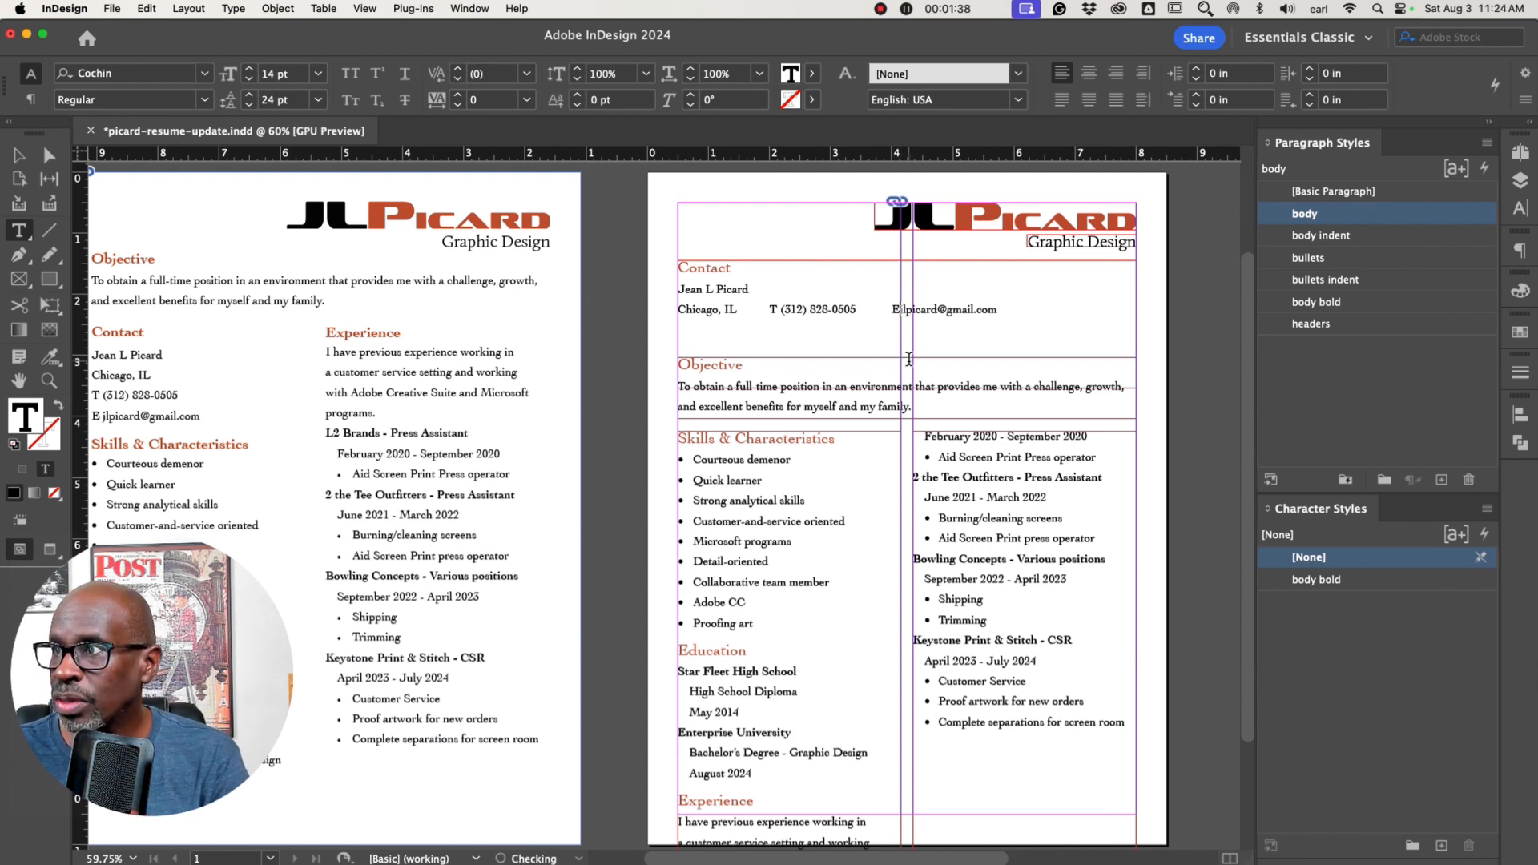
key(BackSpace)
key(BackSpace)
key(BackSpace)
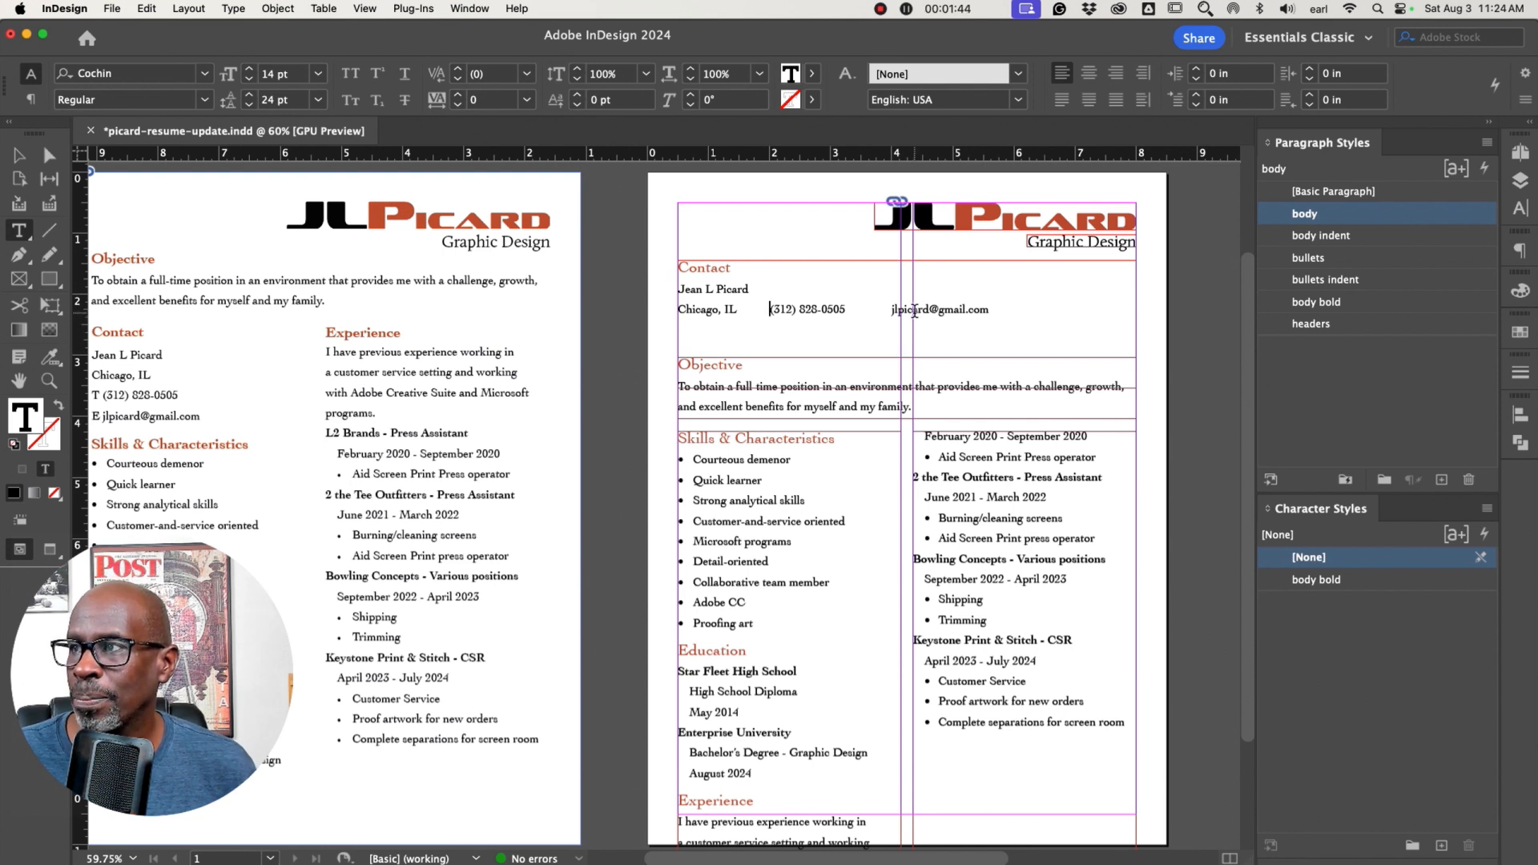
Add a tab after the e-mail address and enter the personal website address
click(986, 309)
key(Tab)
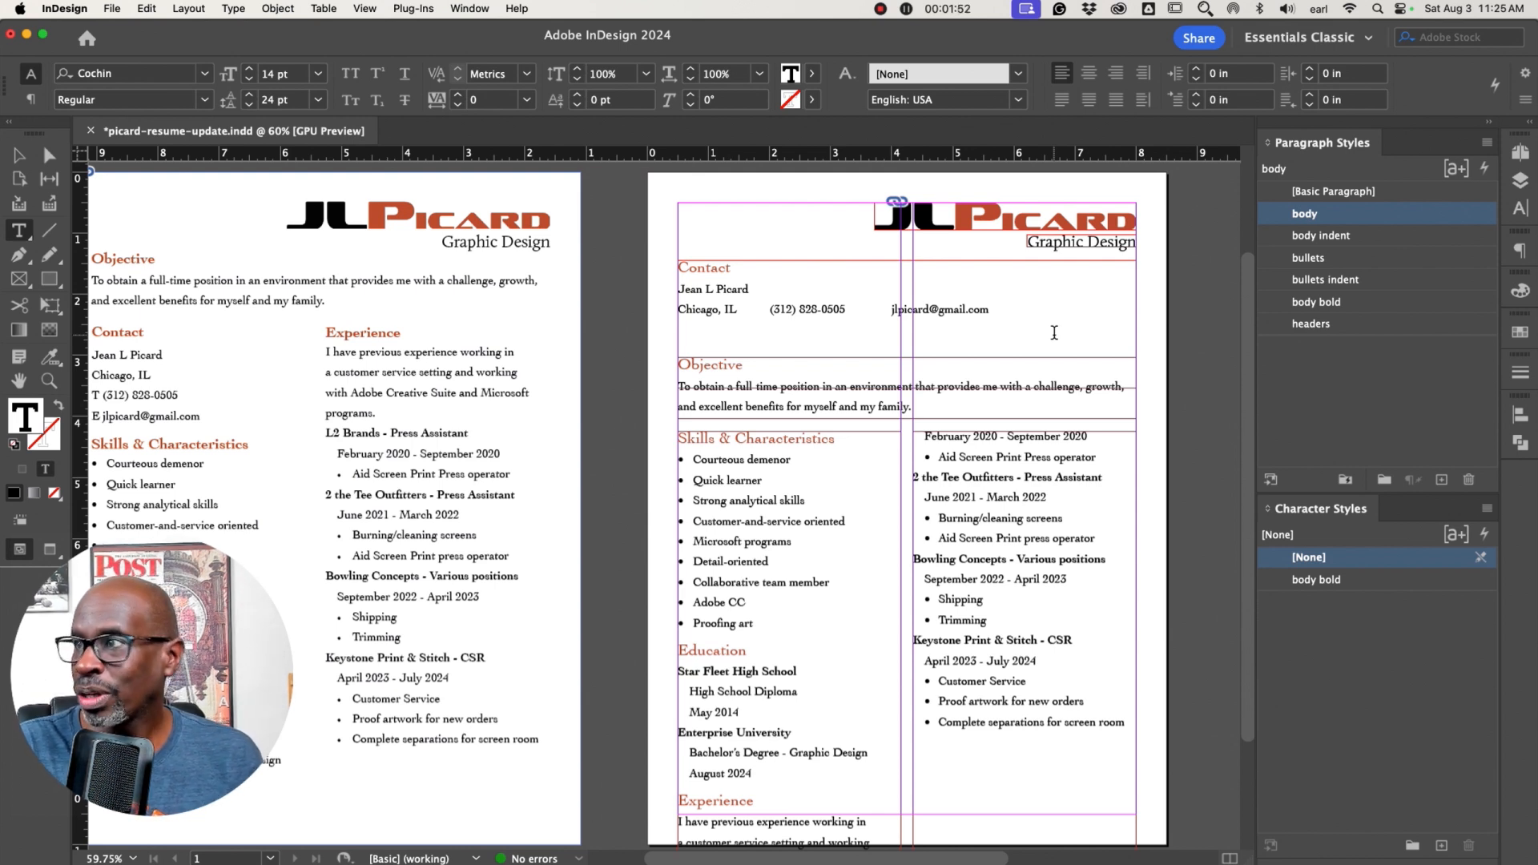
text(jl)
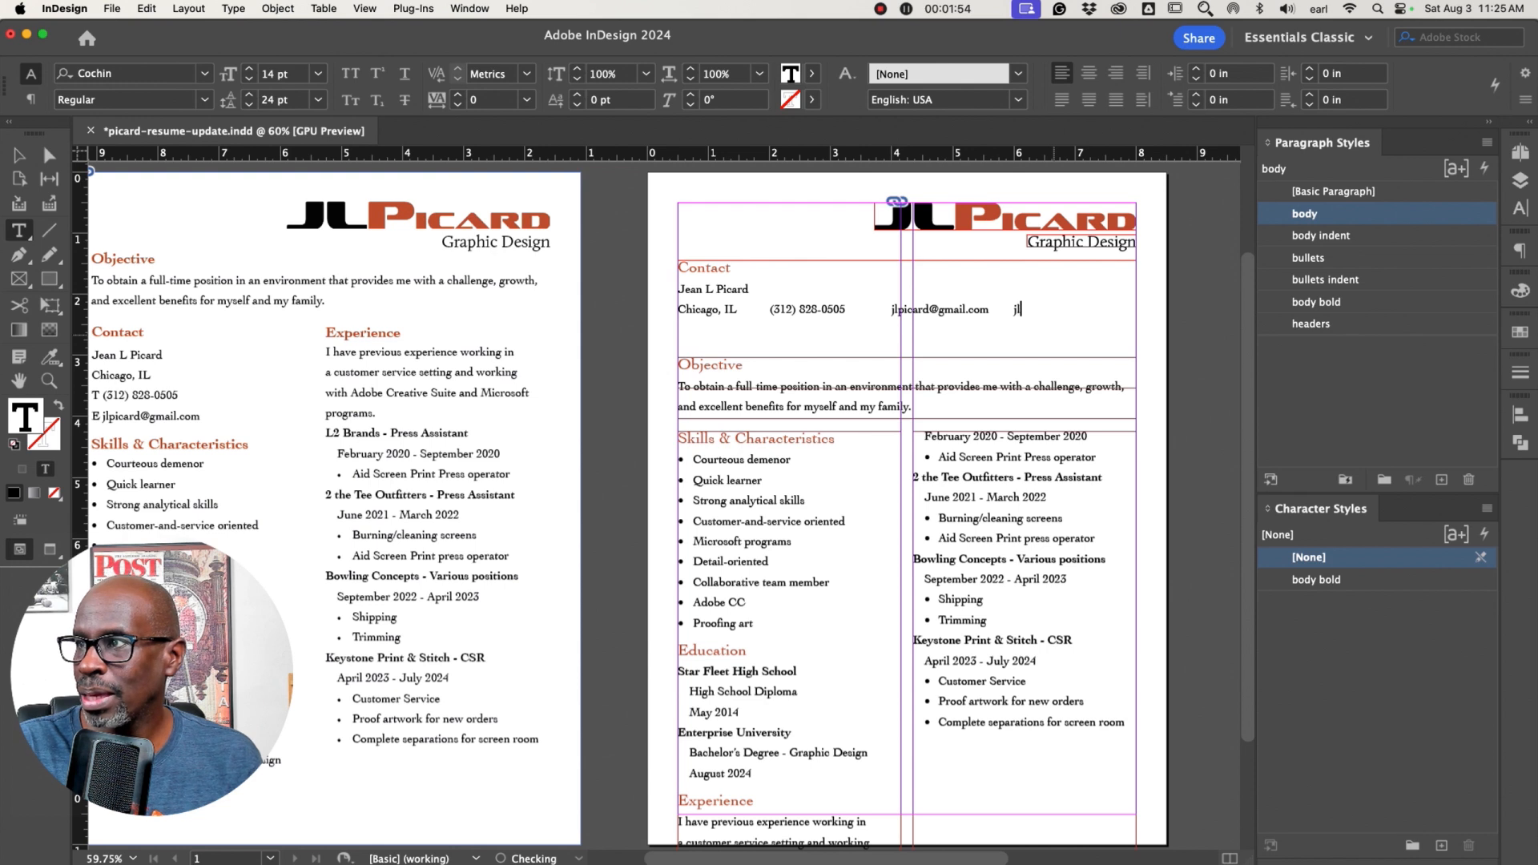
text(picard.com)
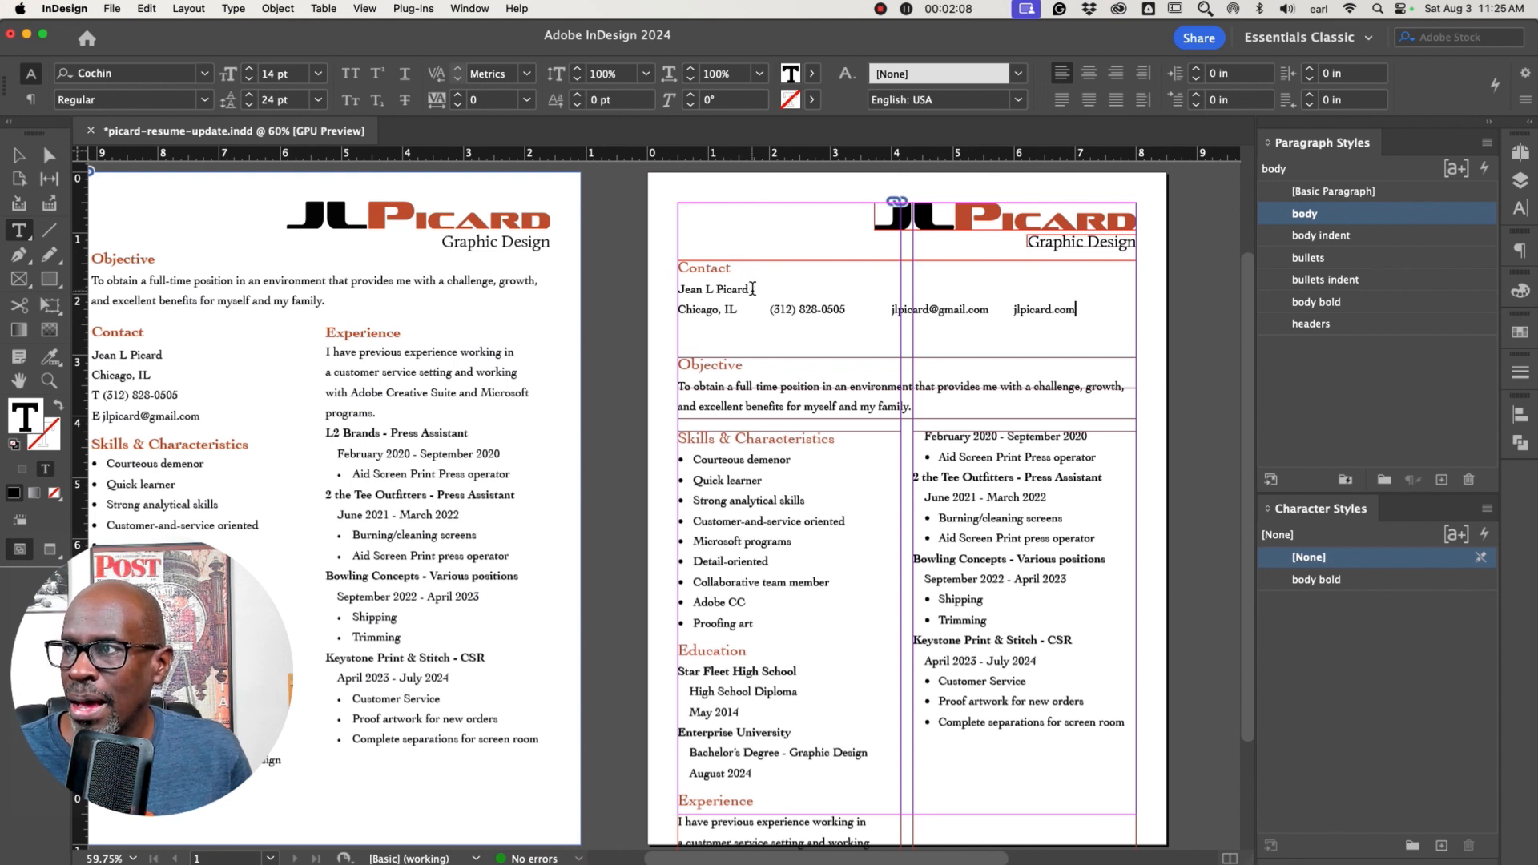
Delete the Contact heading from the top of the contact frame
drag(679, 288, 678, 267)
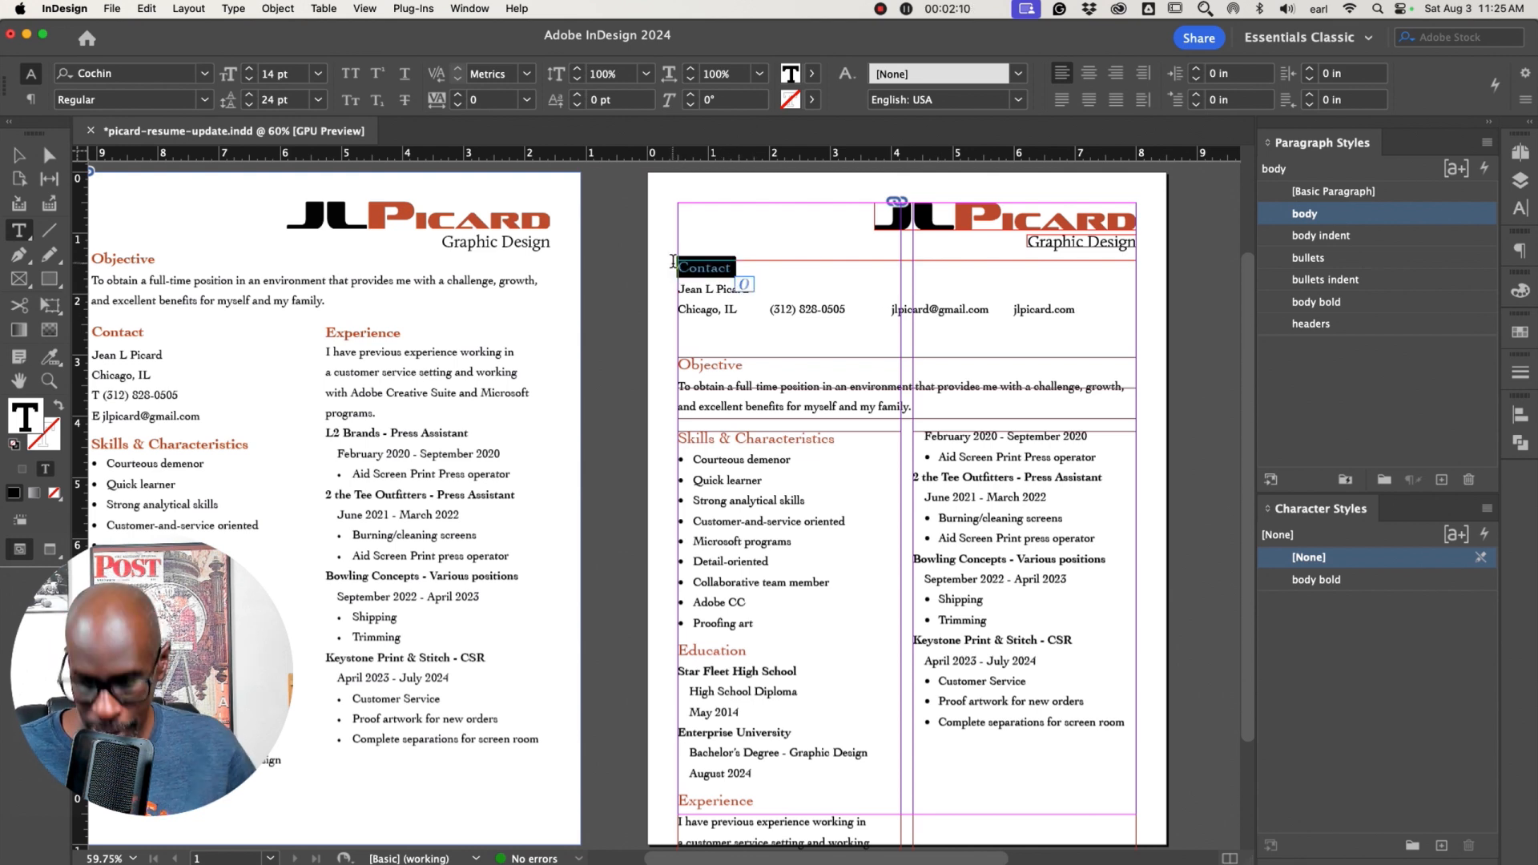
key(BackSpace)
Select the name line and increase its font size to 28 pt
drag(752, 265, 677, 266)
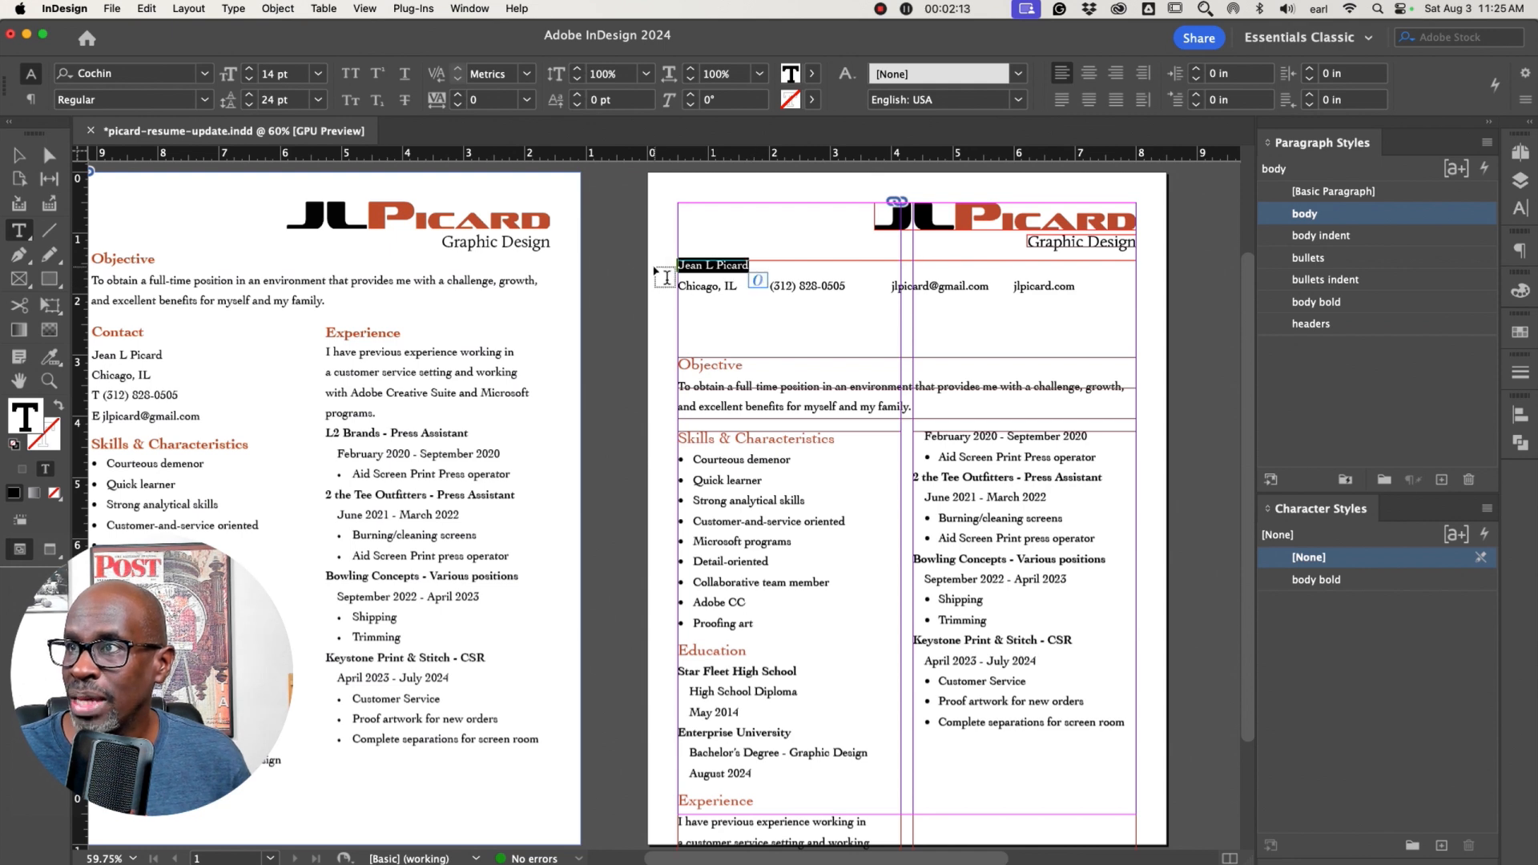
click(249, 69)
click(249, 69)
click(249, 68)
click(249, 68)
click(250, 70)
click(249, 70)
click(249, 69)
click(250, 70)
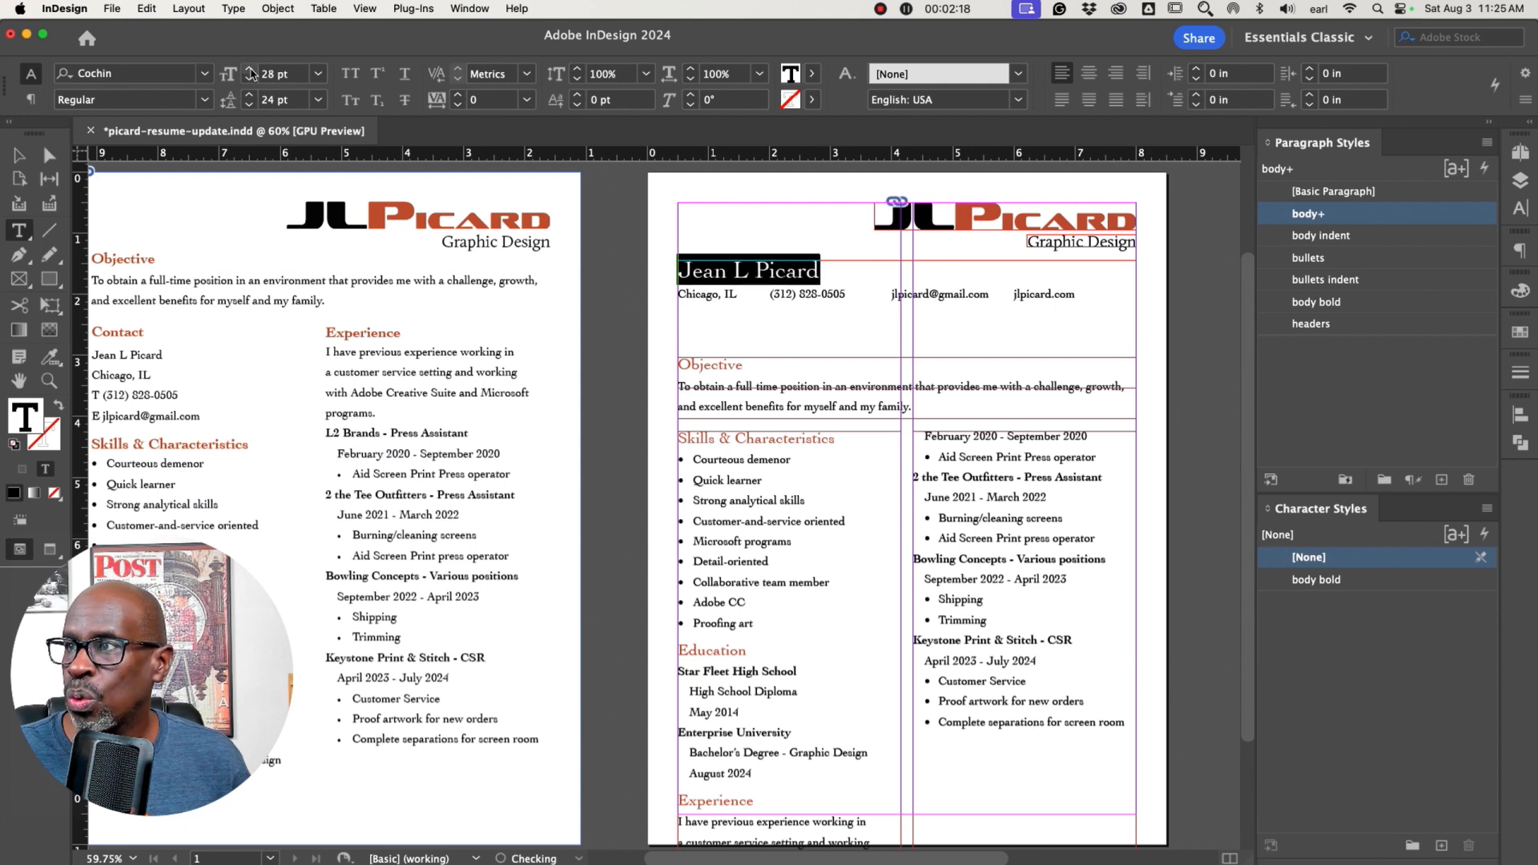
Shrink the contact frame's height to about 0.99 in so it fits the name and contact line
click(20, 155)
click(652, 284)
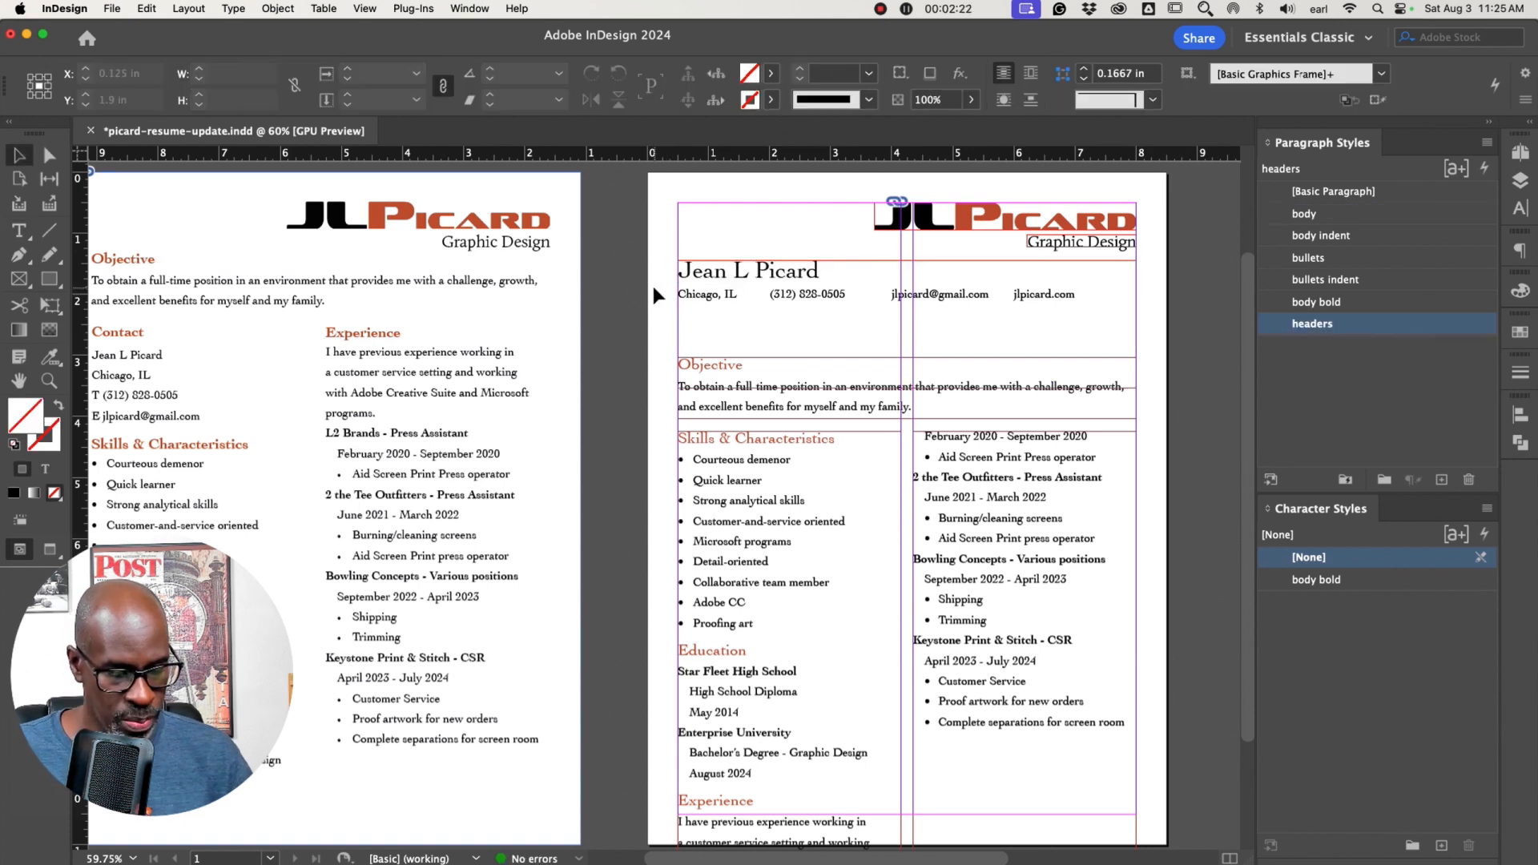
key(w)
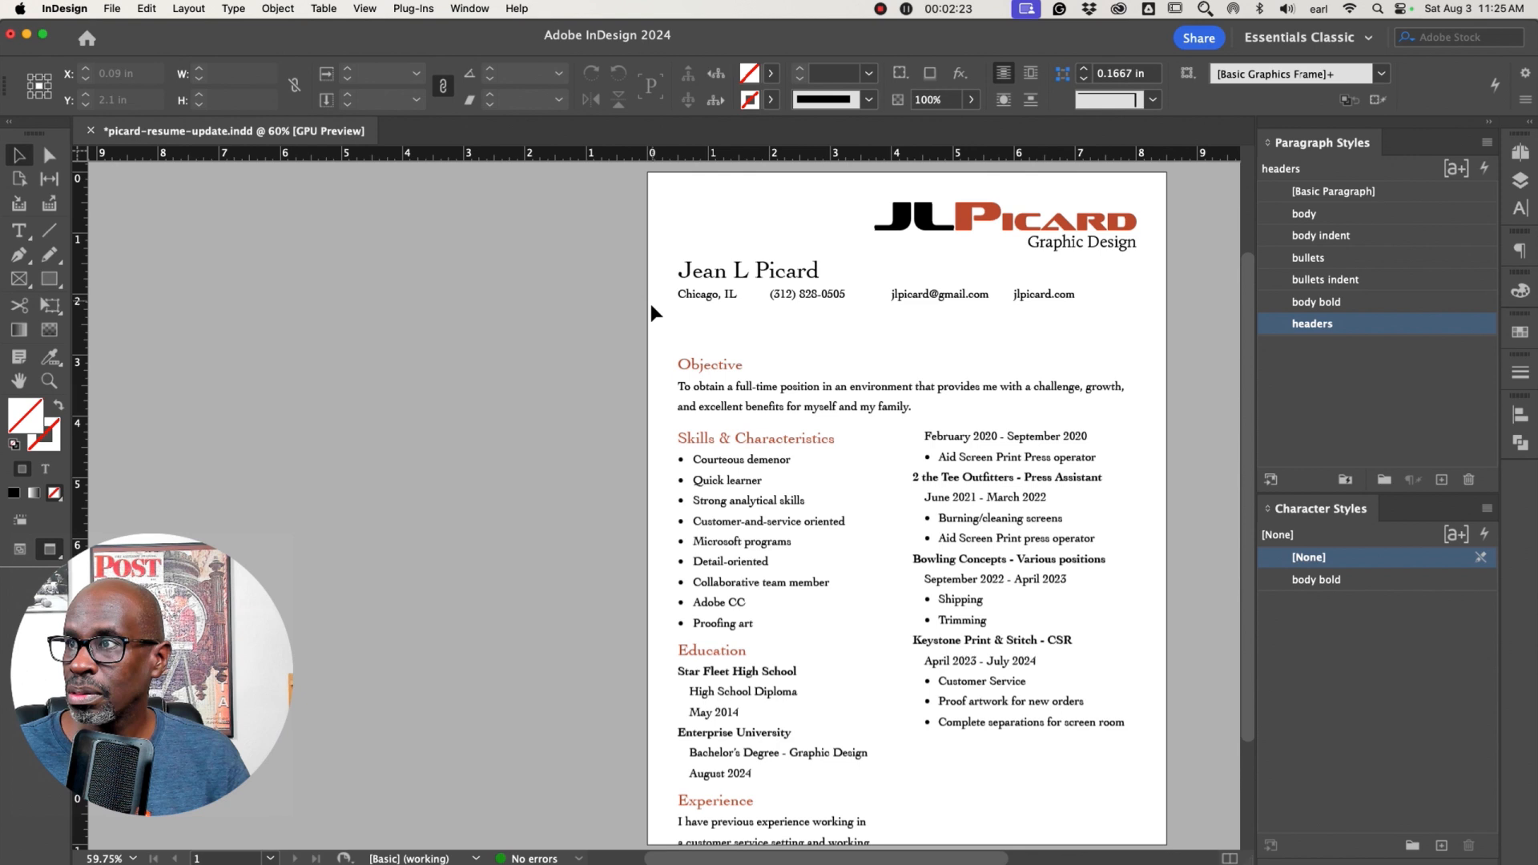
click(833, 298)
drag(833, 299, 837, 305)
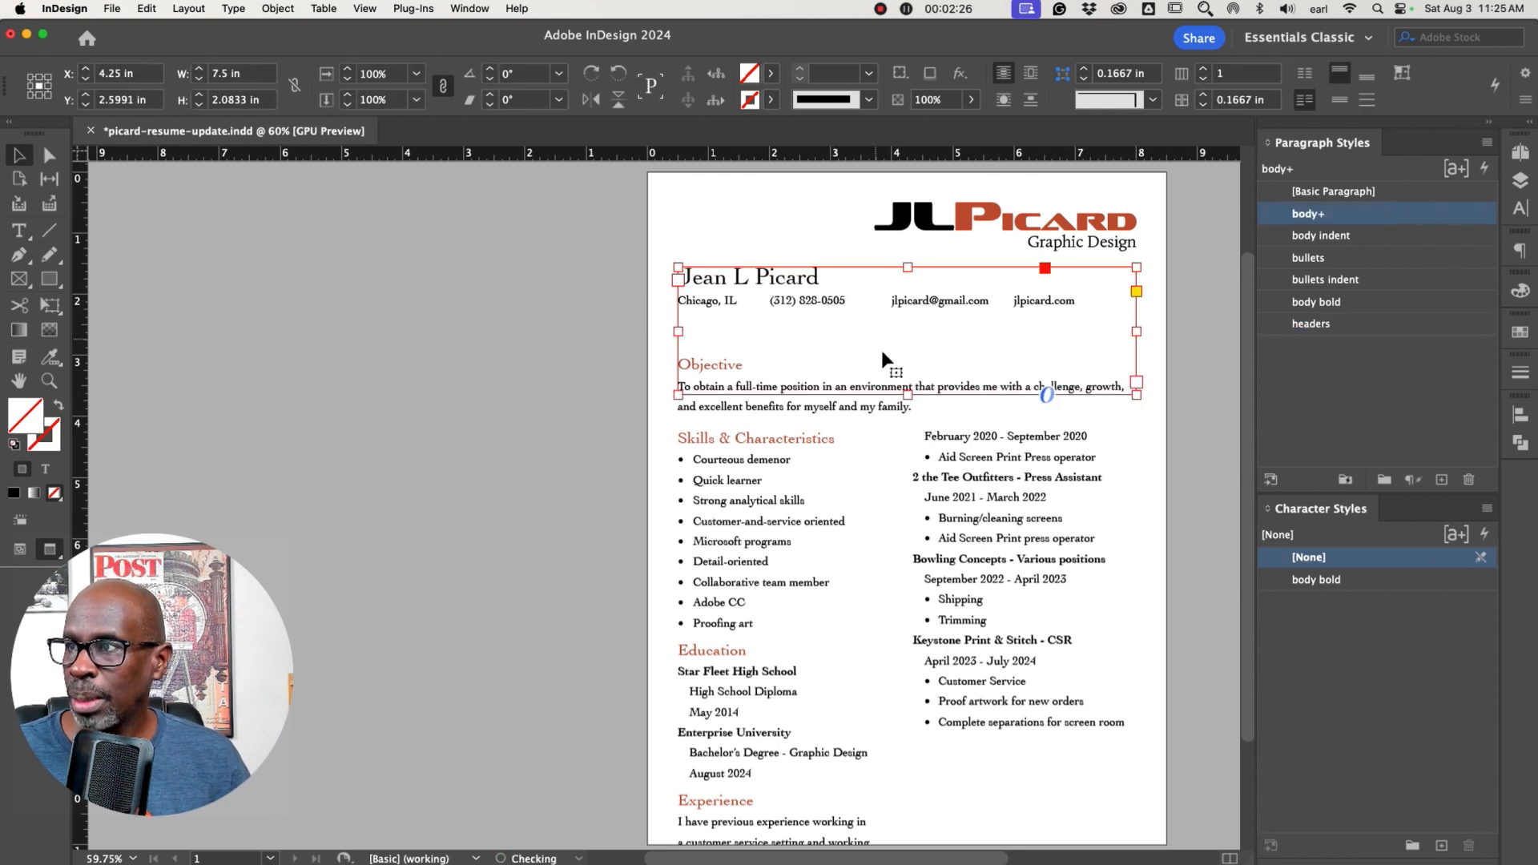
drag(908, 395, 910, 324)
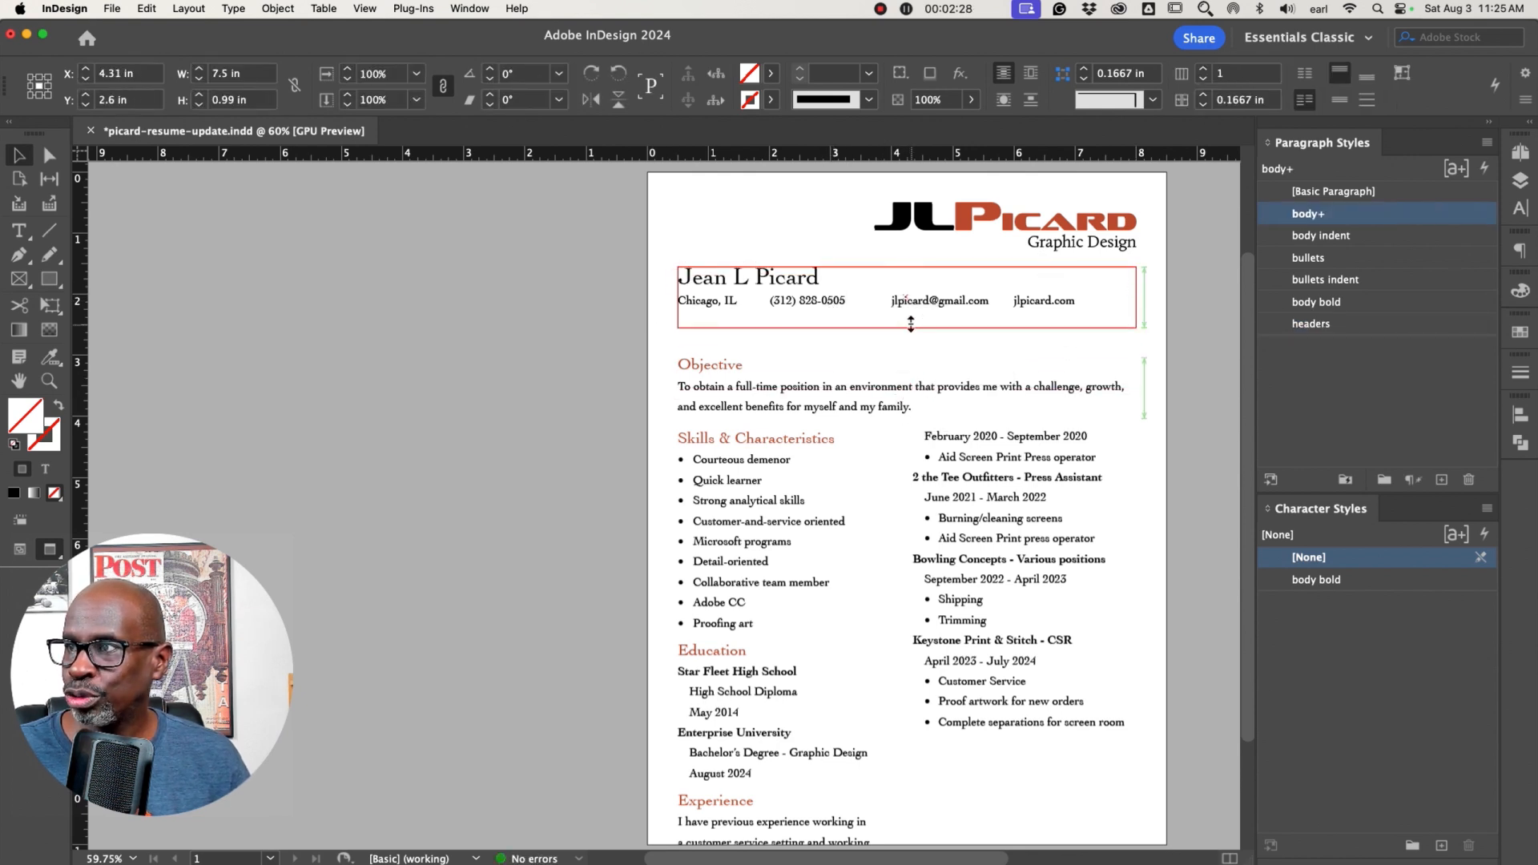
click(472, 319)
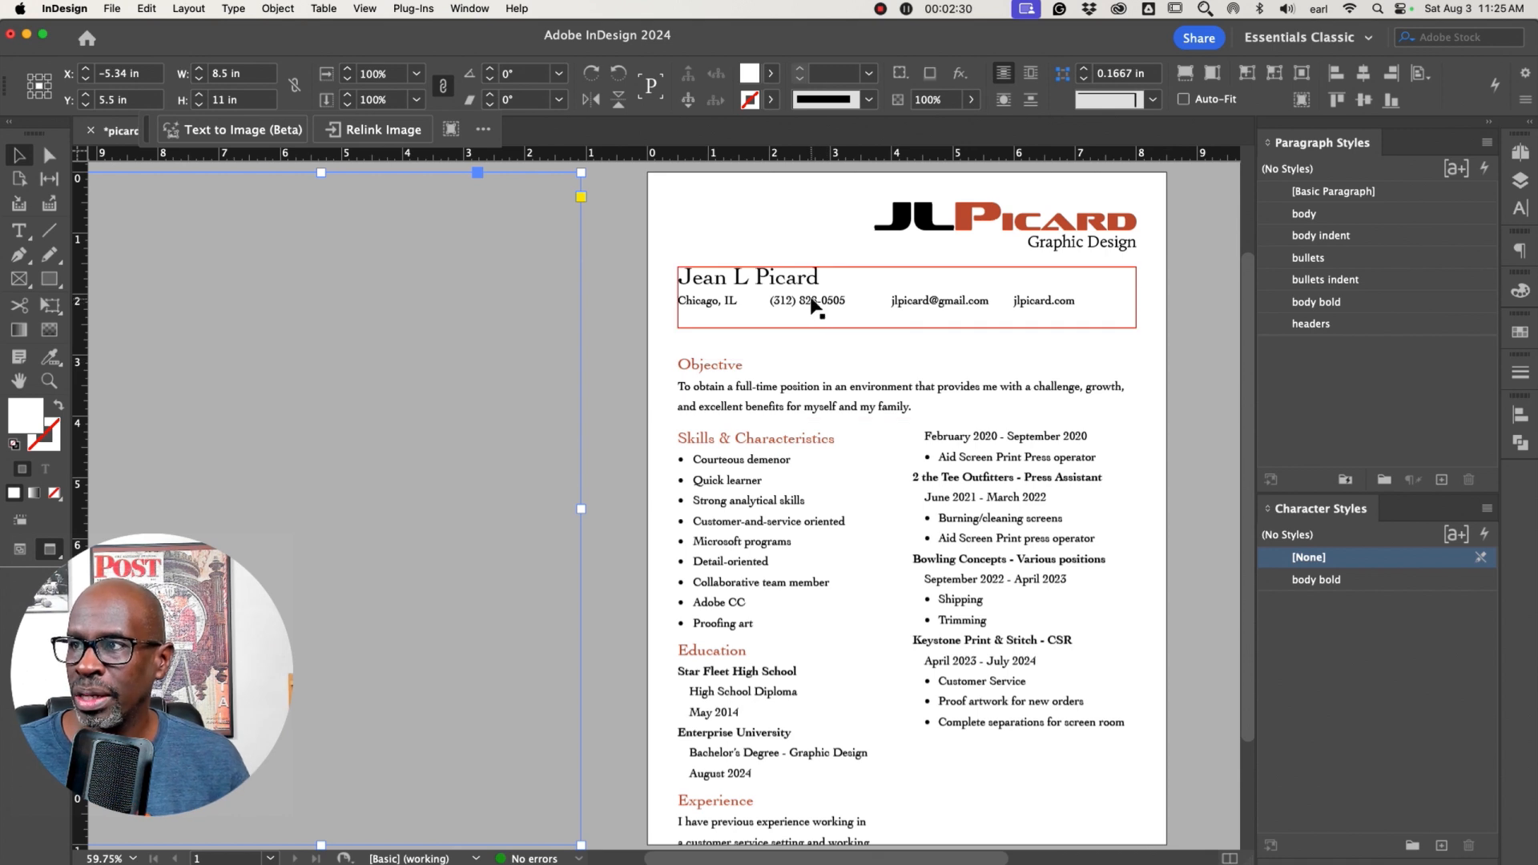
drag(810, 309, 805, 311)
key(super+z)
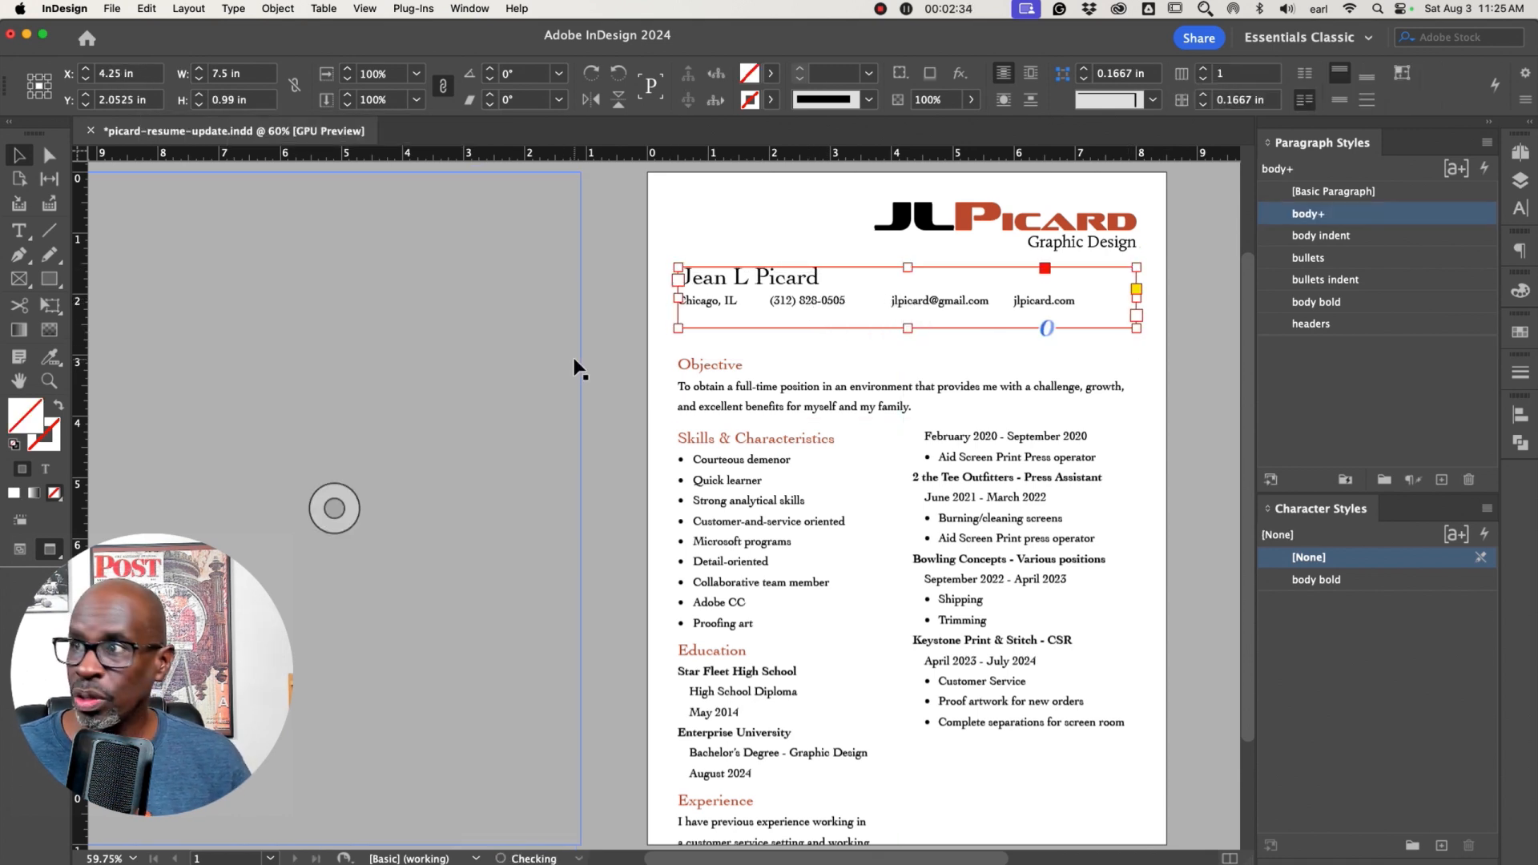
Draw a full-width rectangle about 8.5 × 1.46 in over the name and contact area and fill it with the picard swatch
click(612, 349)
key(w)
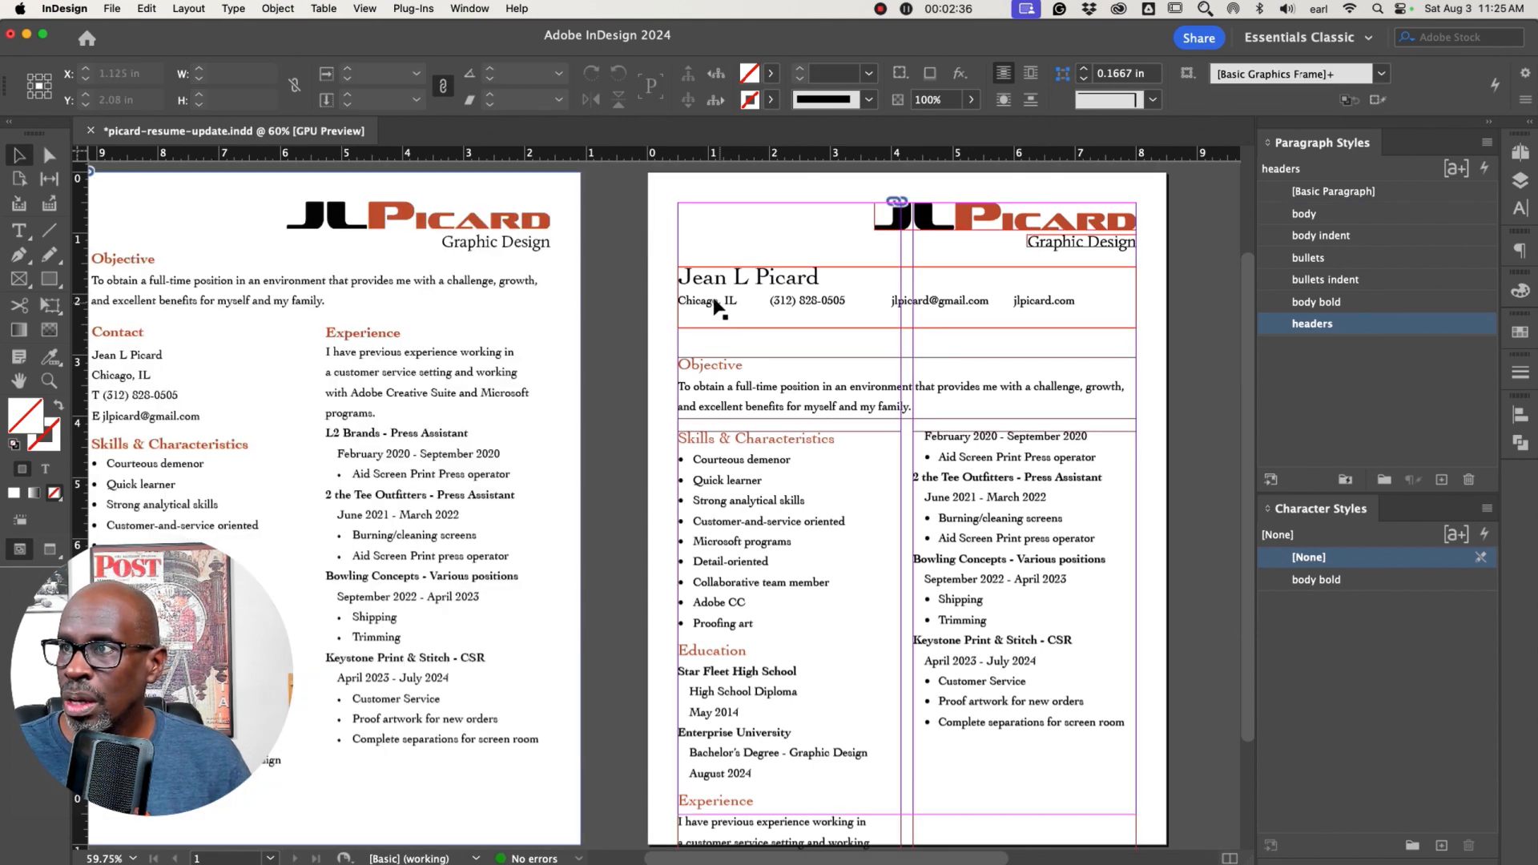
click(49, 278)
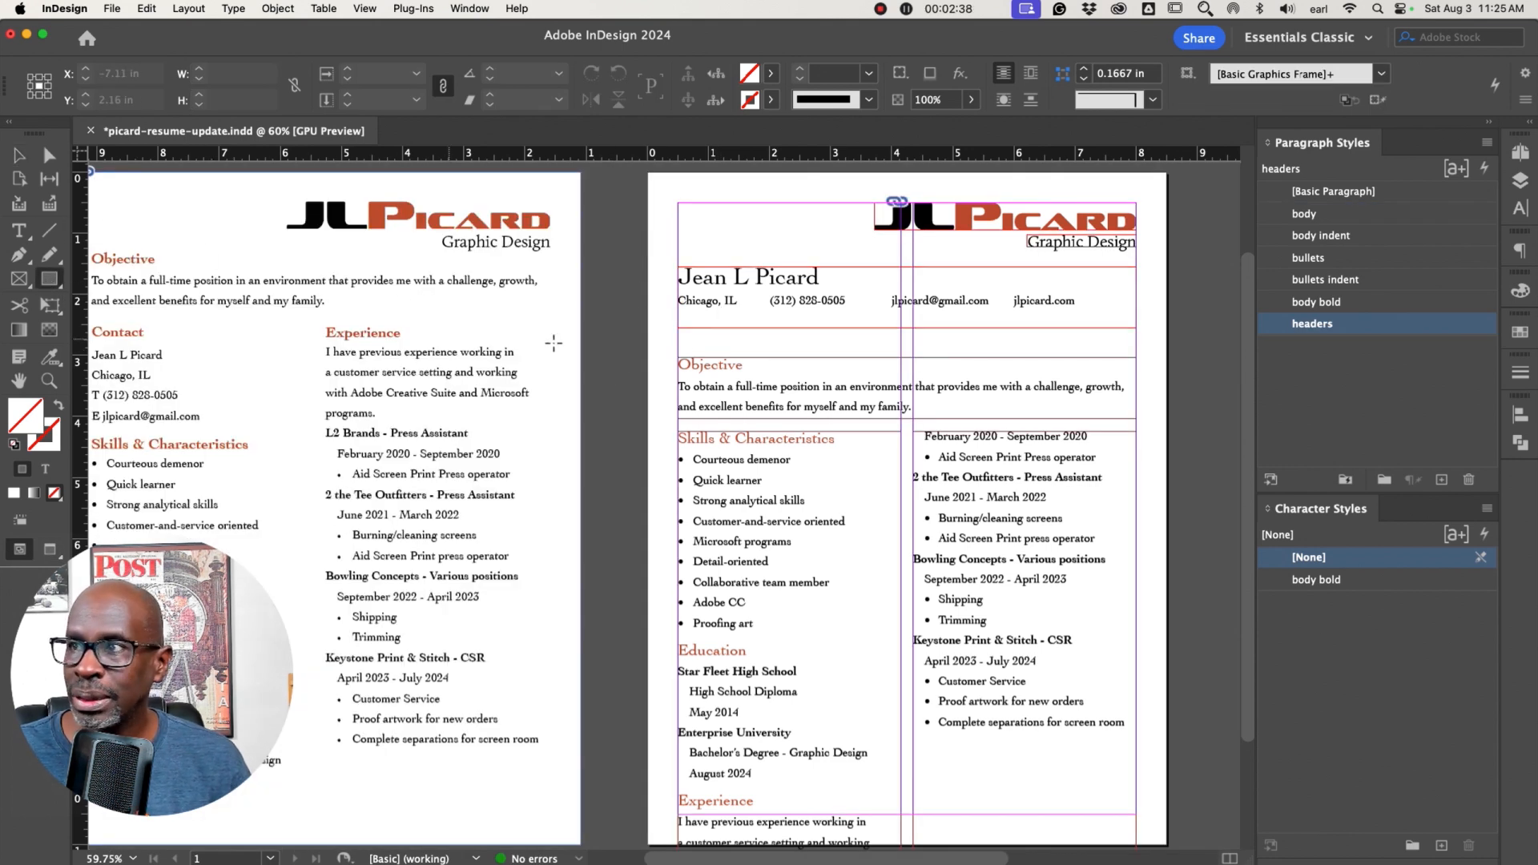
drag(648, 255, 1172, 346)
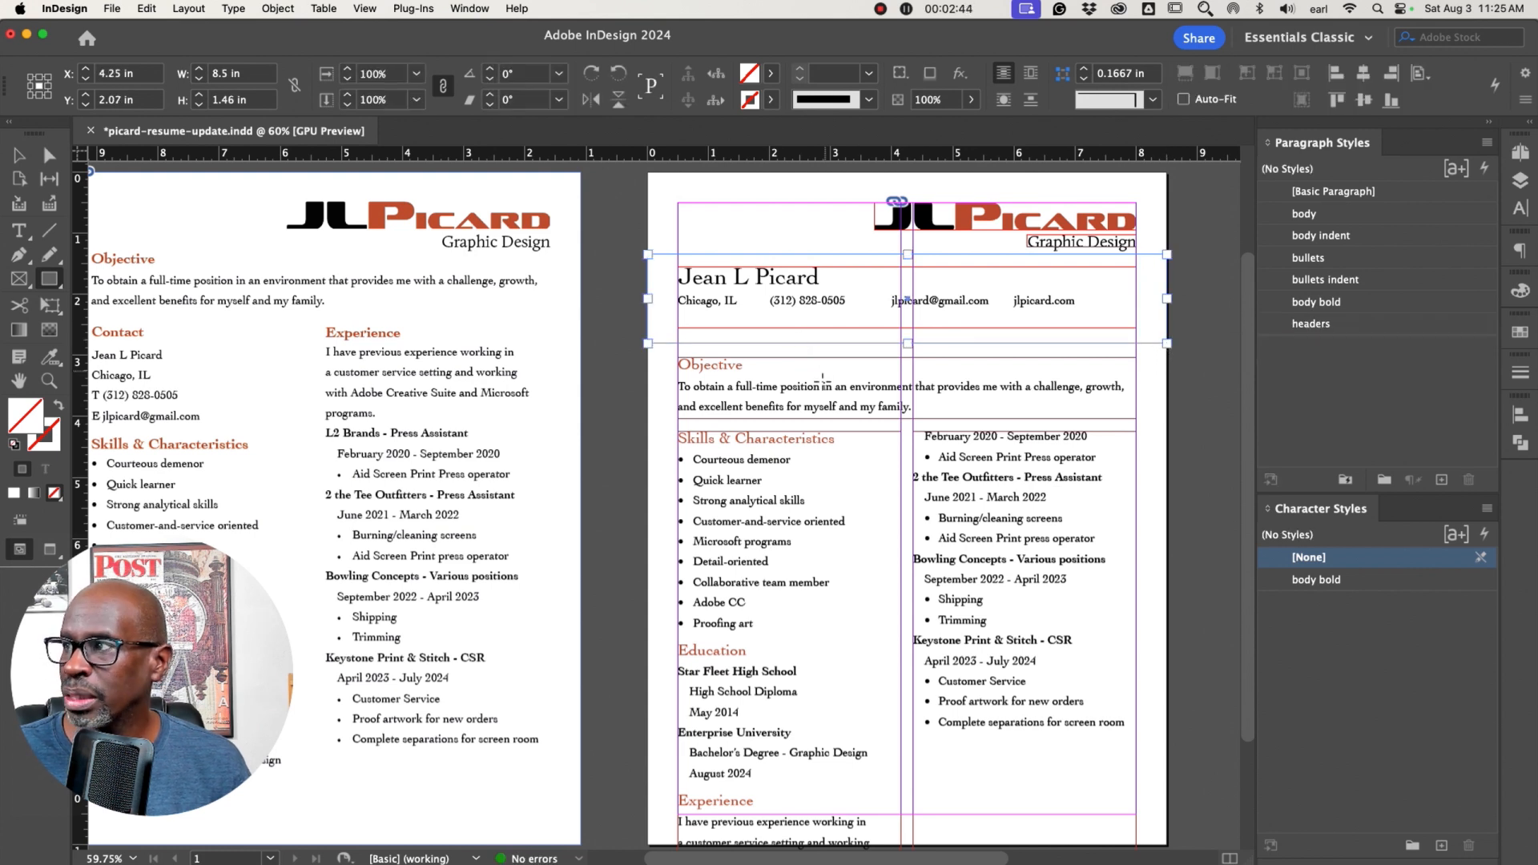
click(1521, 332)
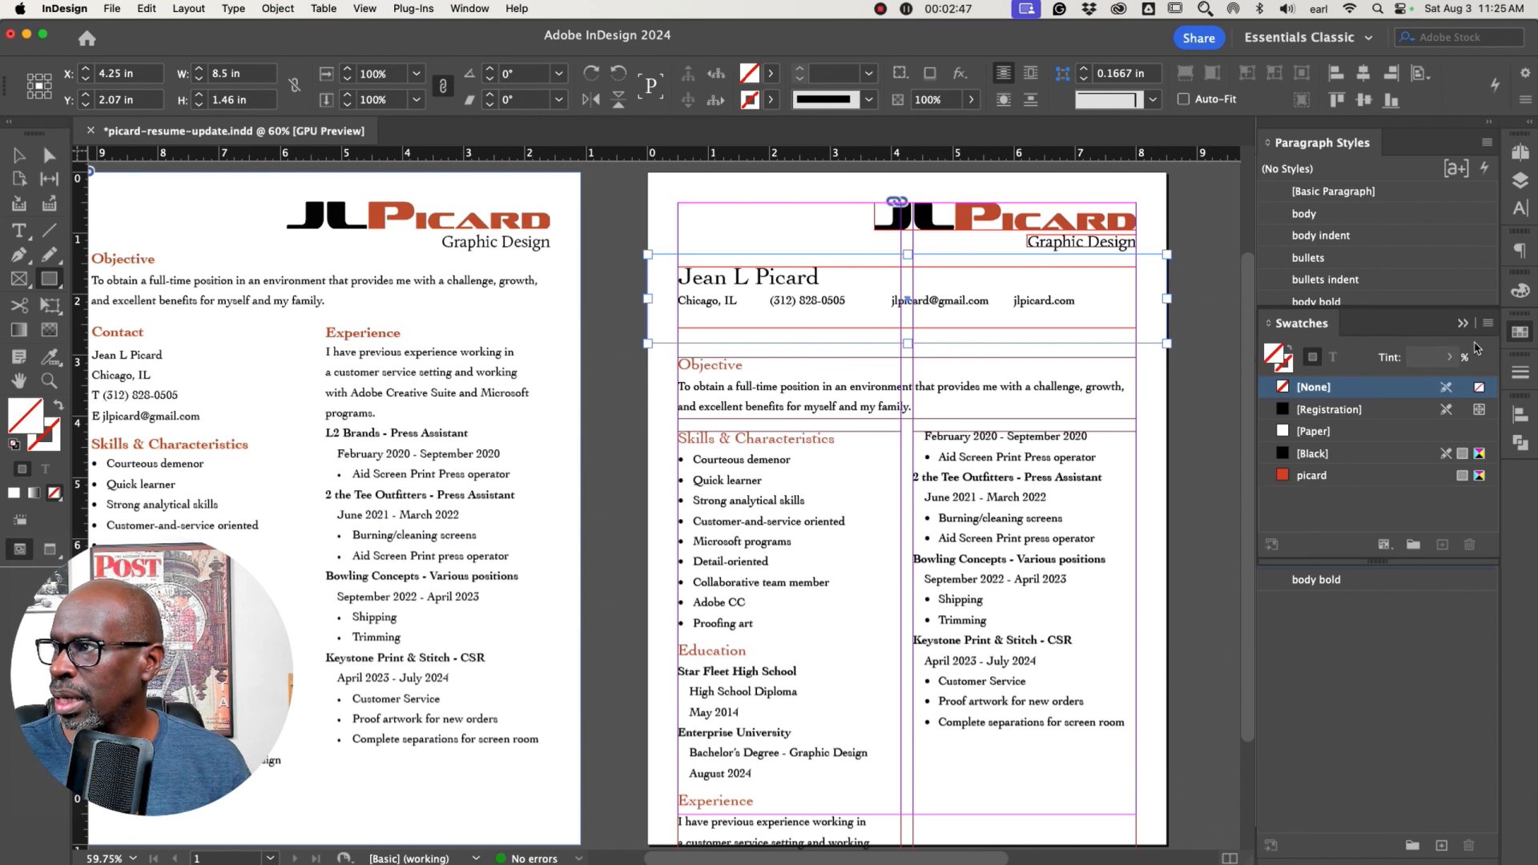
click(1282, 479)
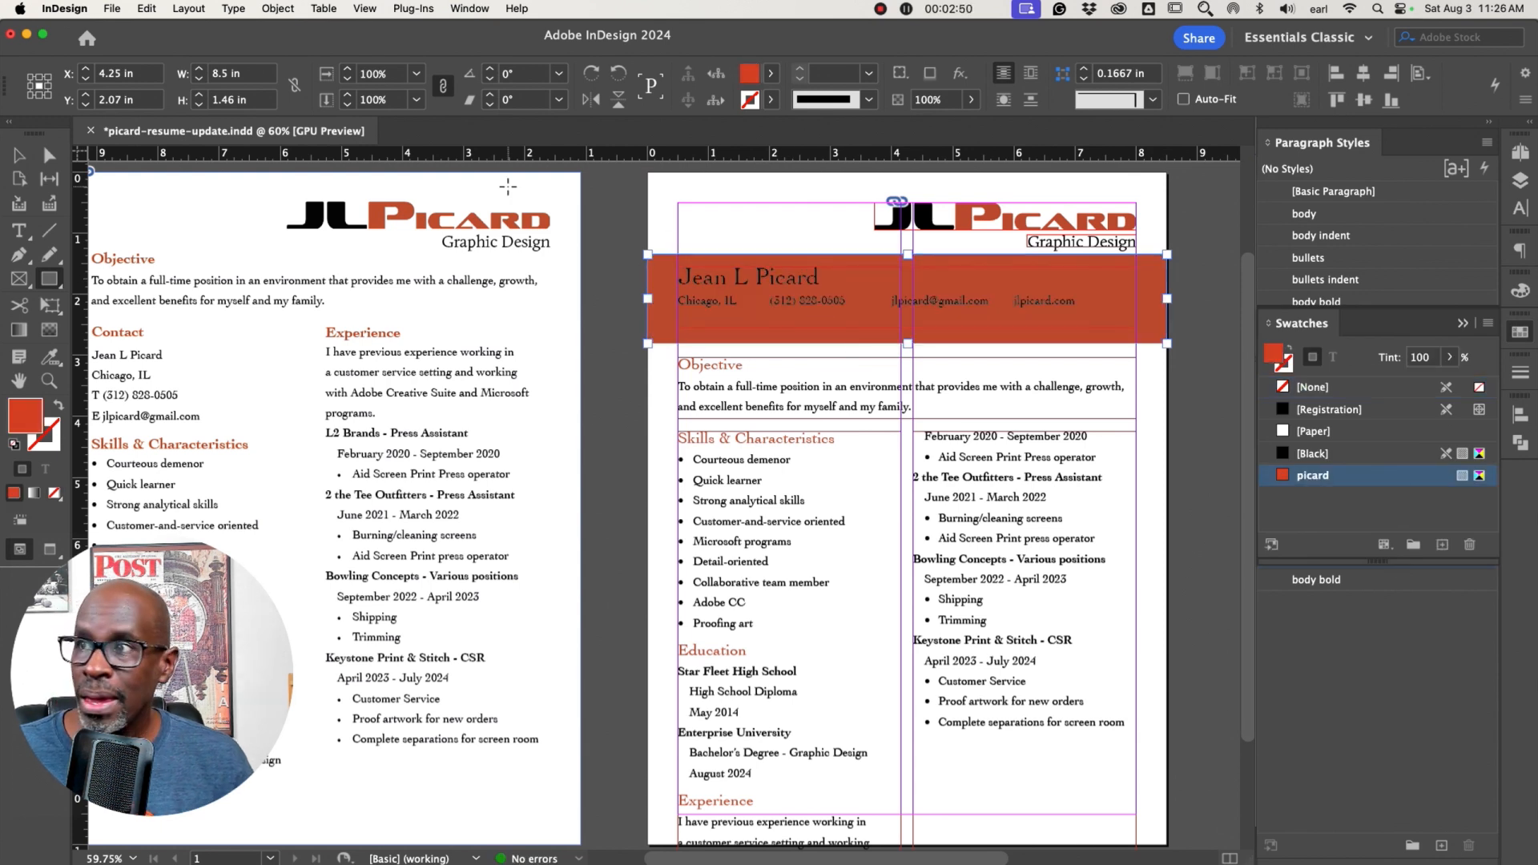
Move the red band onto Layer 2
click(18, 154)
click(780, 297)
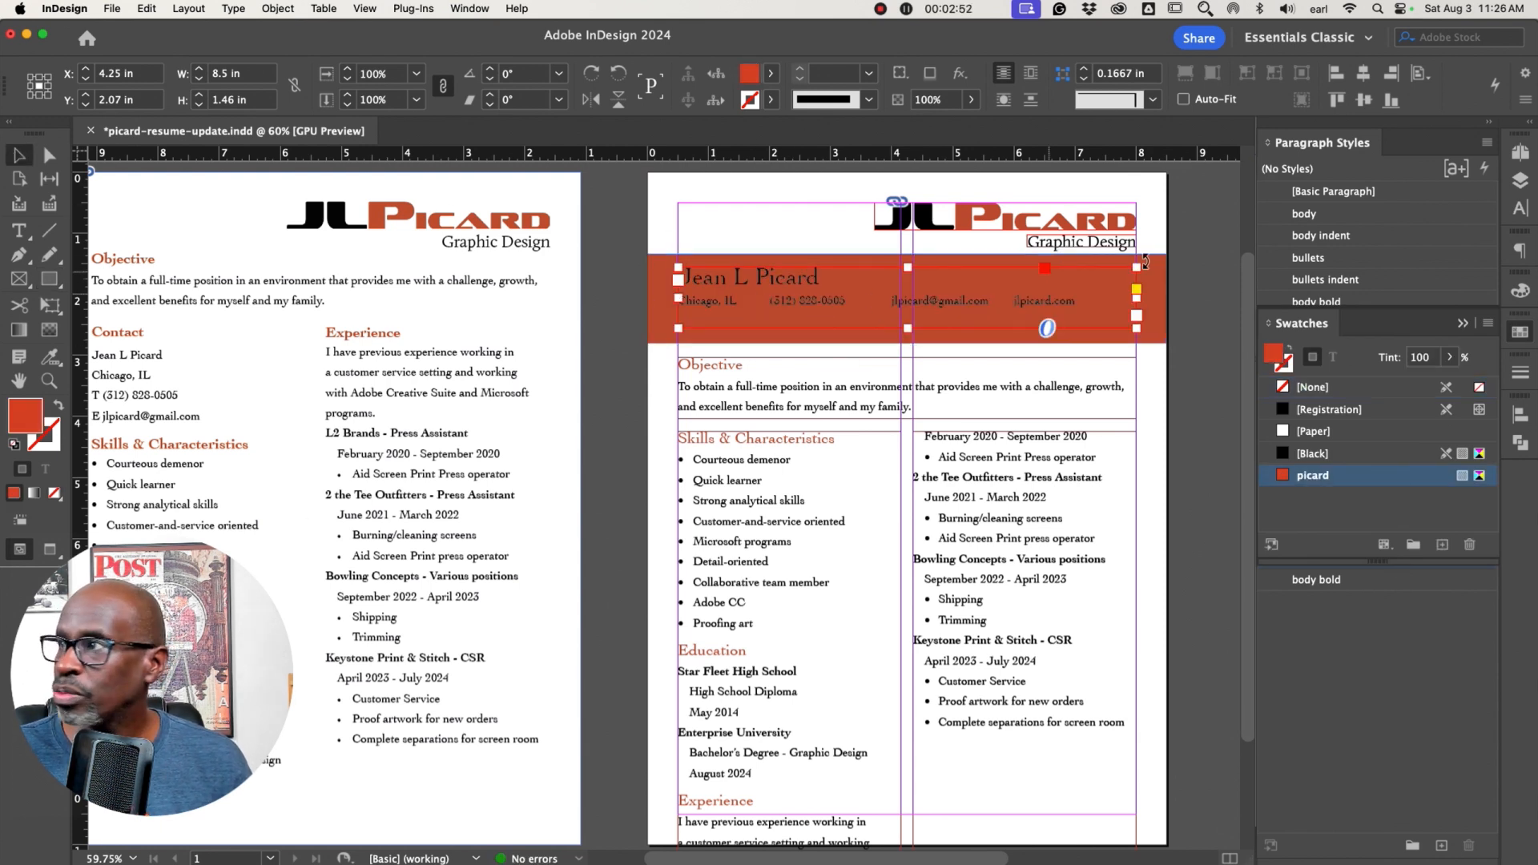
drag(613, 244, 753, 330)
click(1519, 180)
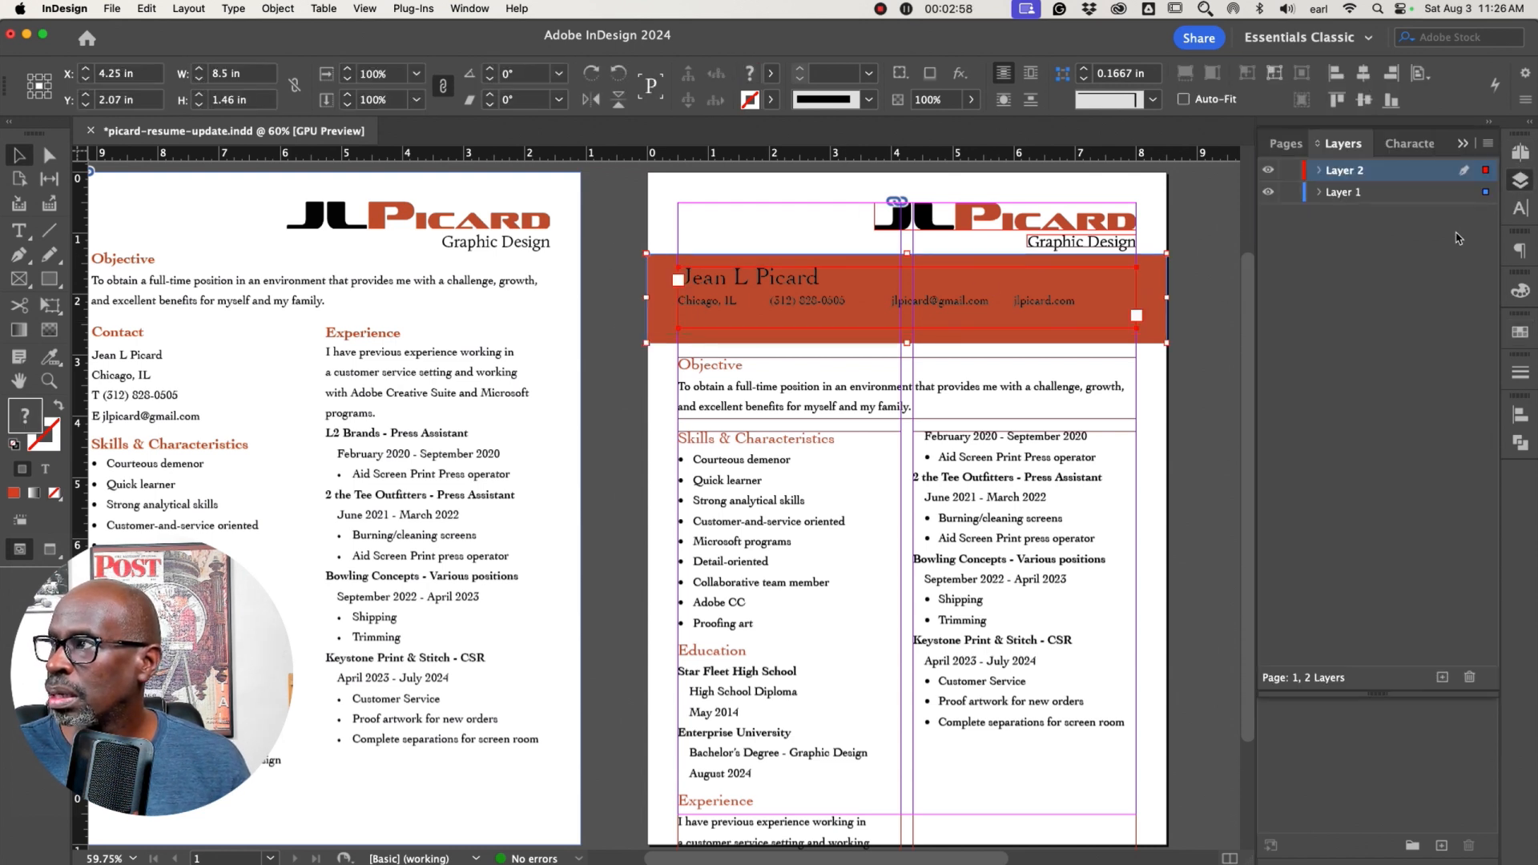
drag(1486, 193, 1485, 170)
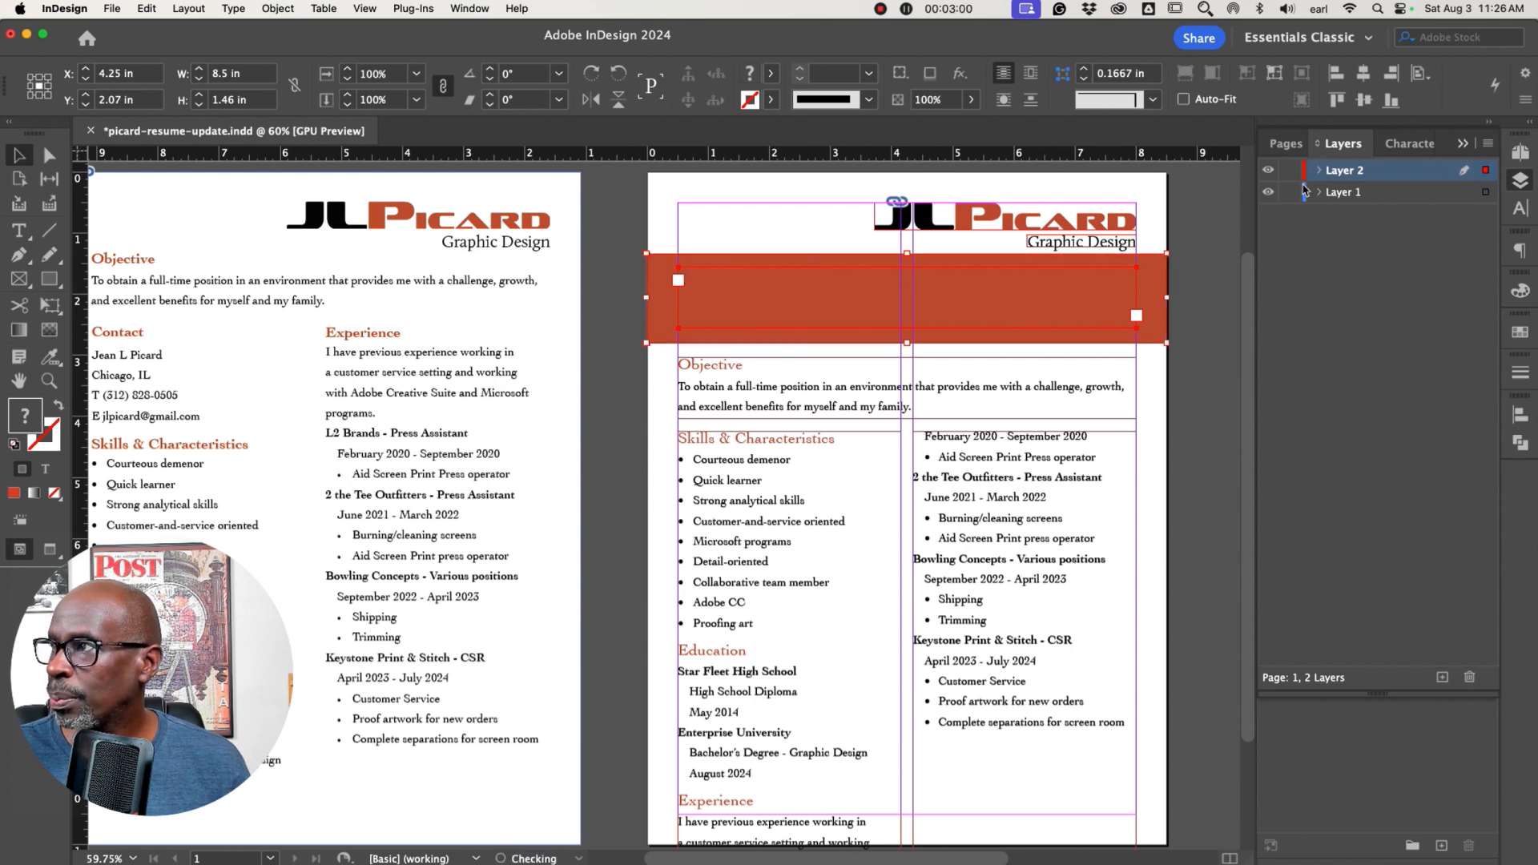
Lock Layer 1
click(1289, 193)
click(1268, 193)
click(1269, 194)
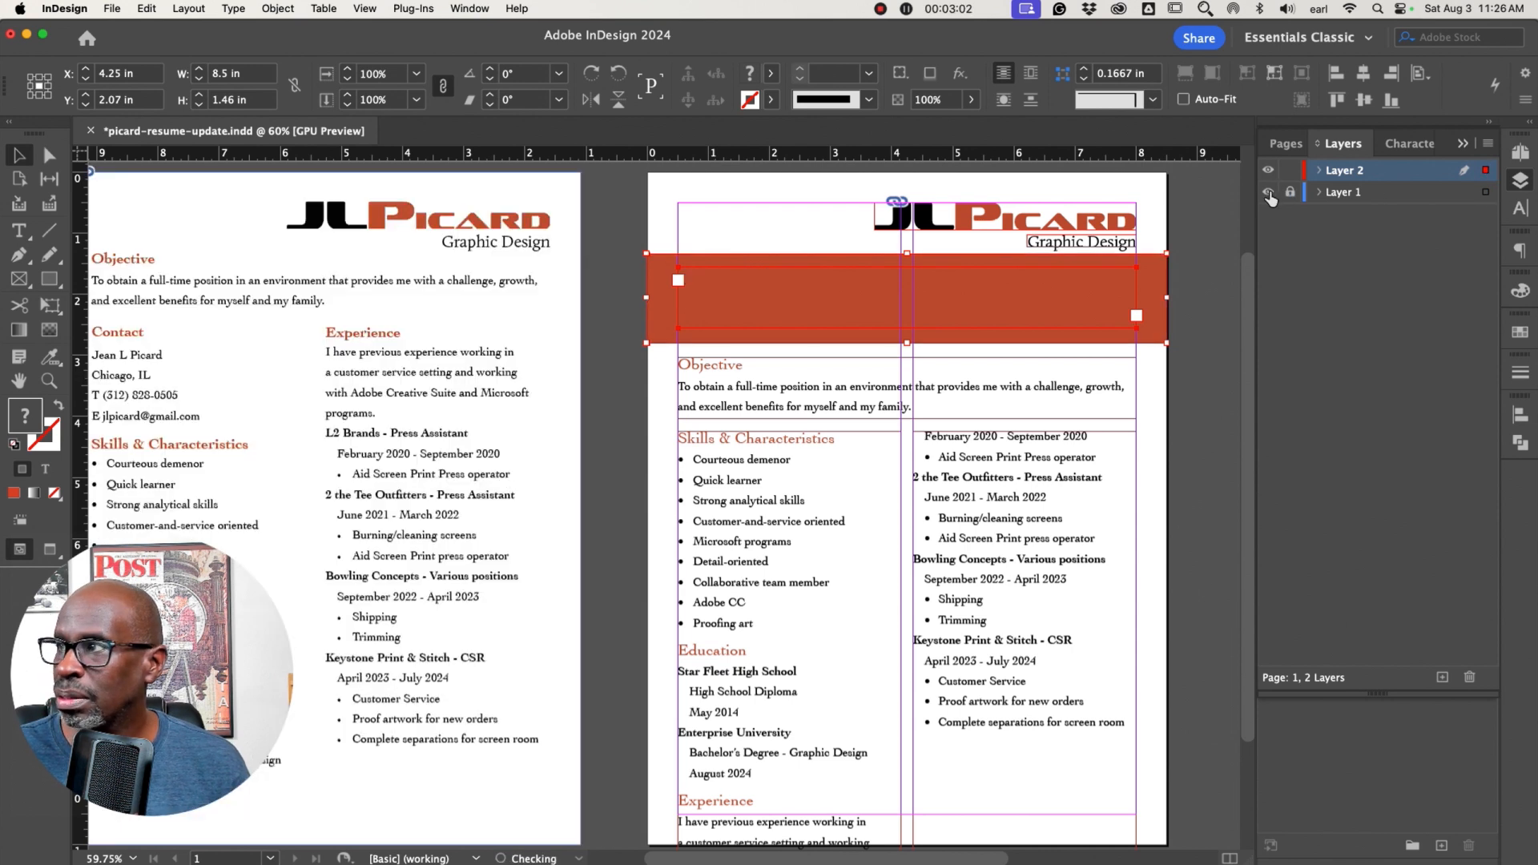
Send the red band behind the name and contact text
click(1176, 290)
click(1156, 275)
key(super+shift+bracketleft)
Select all the name and contact text and colour it white
double_click(779, 278)
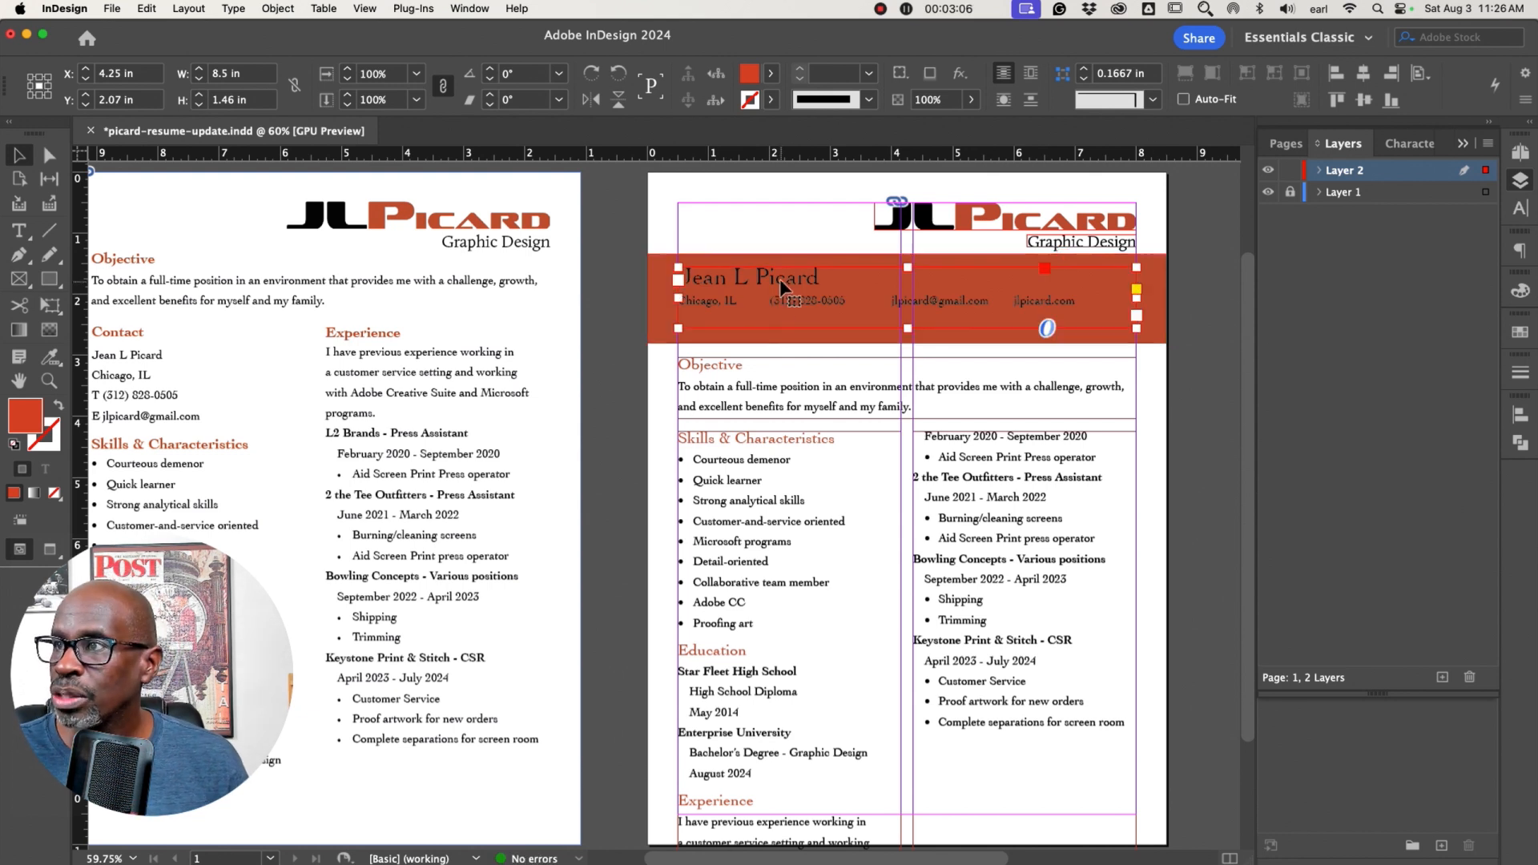
triple_click(779, 278)
key(super+a)
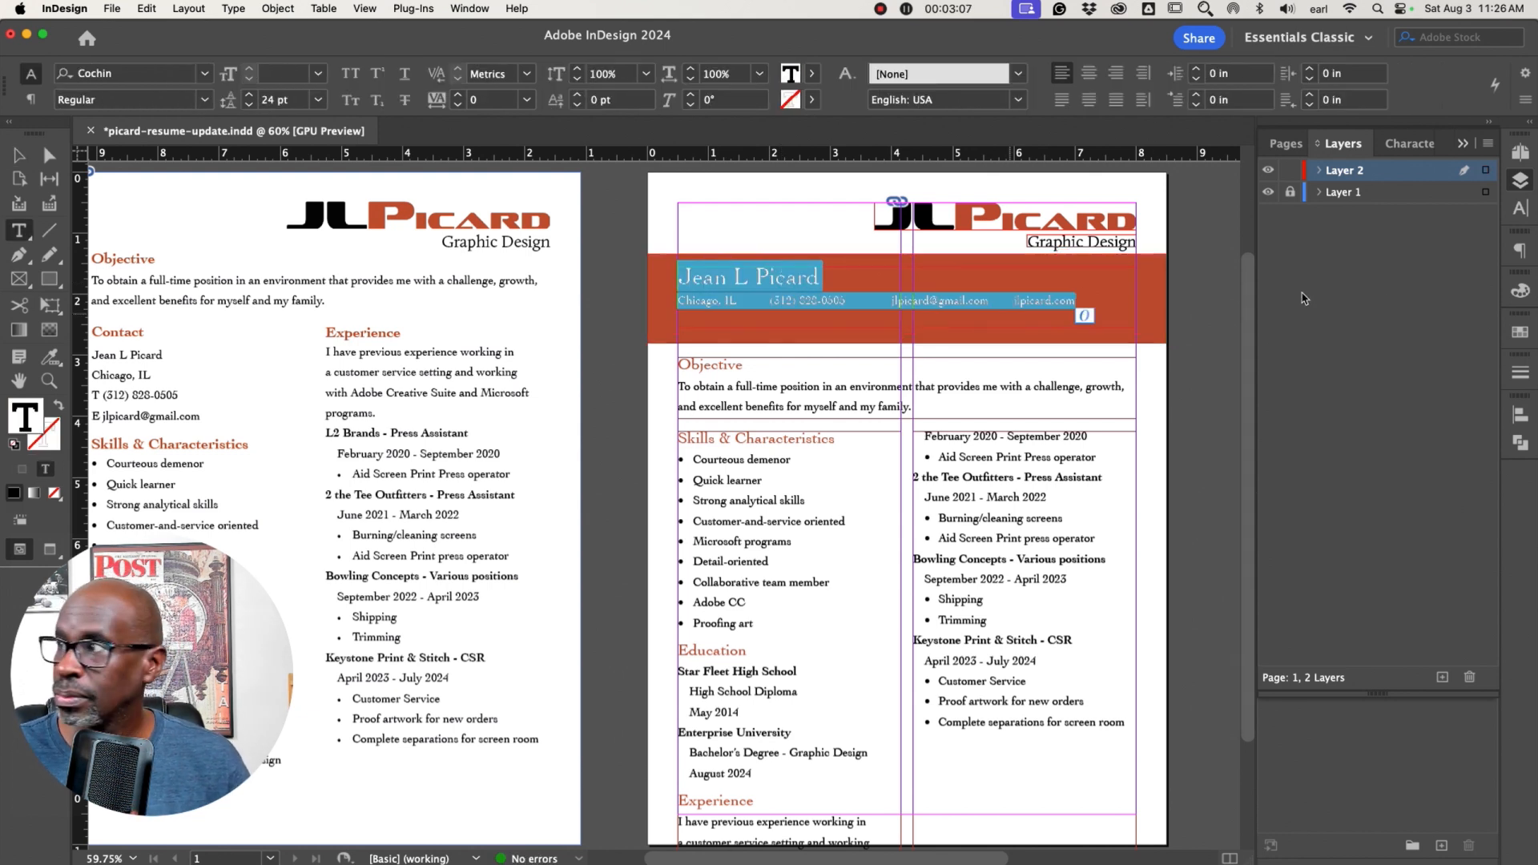
click(1520, 290)
click(1485, 308)
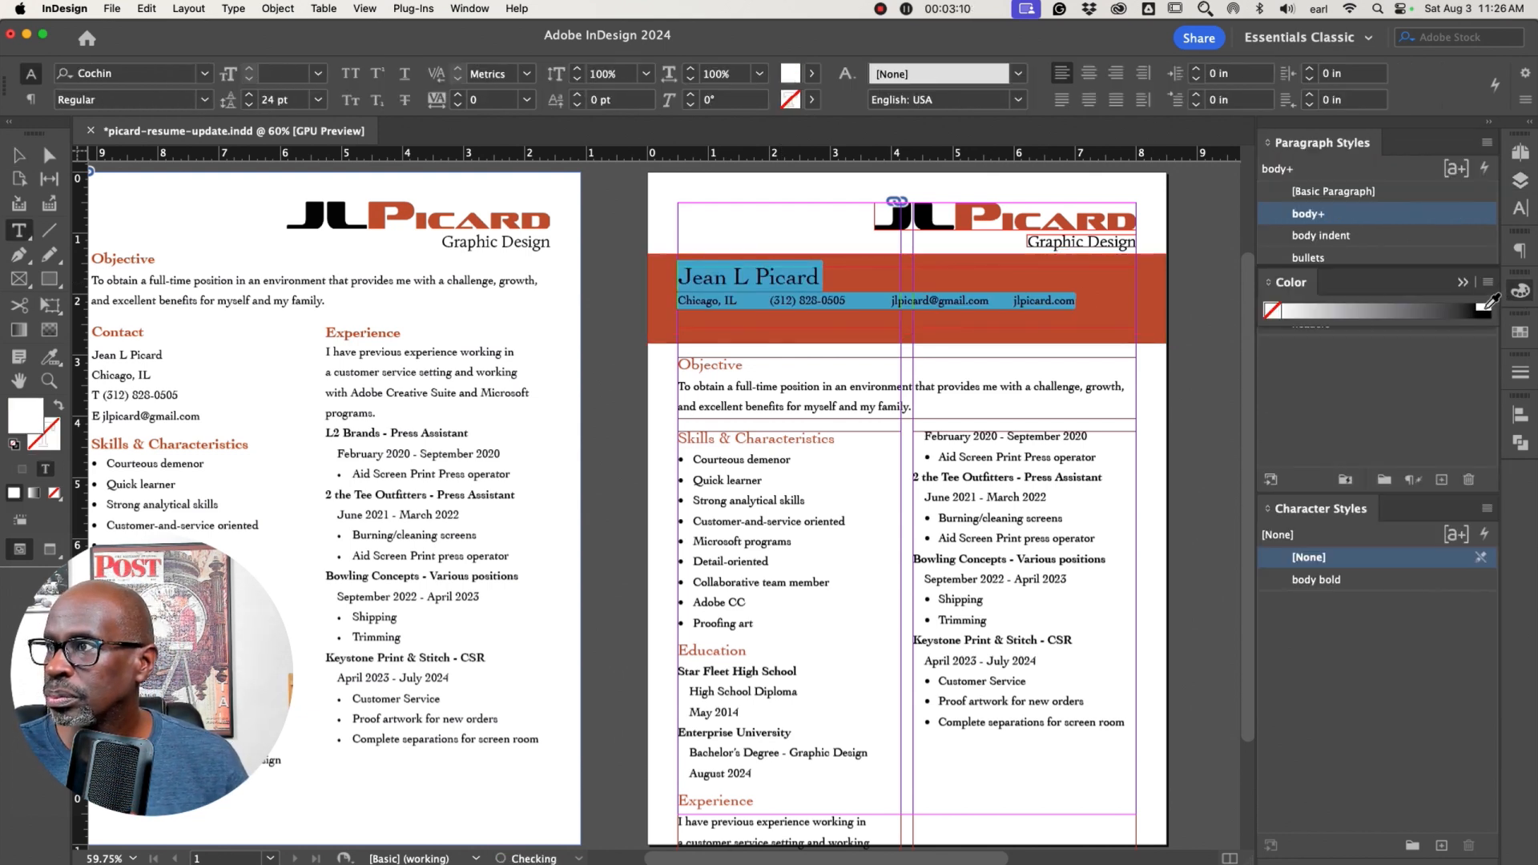
click(18, 154)
click(633, 339)
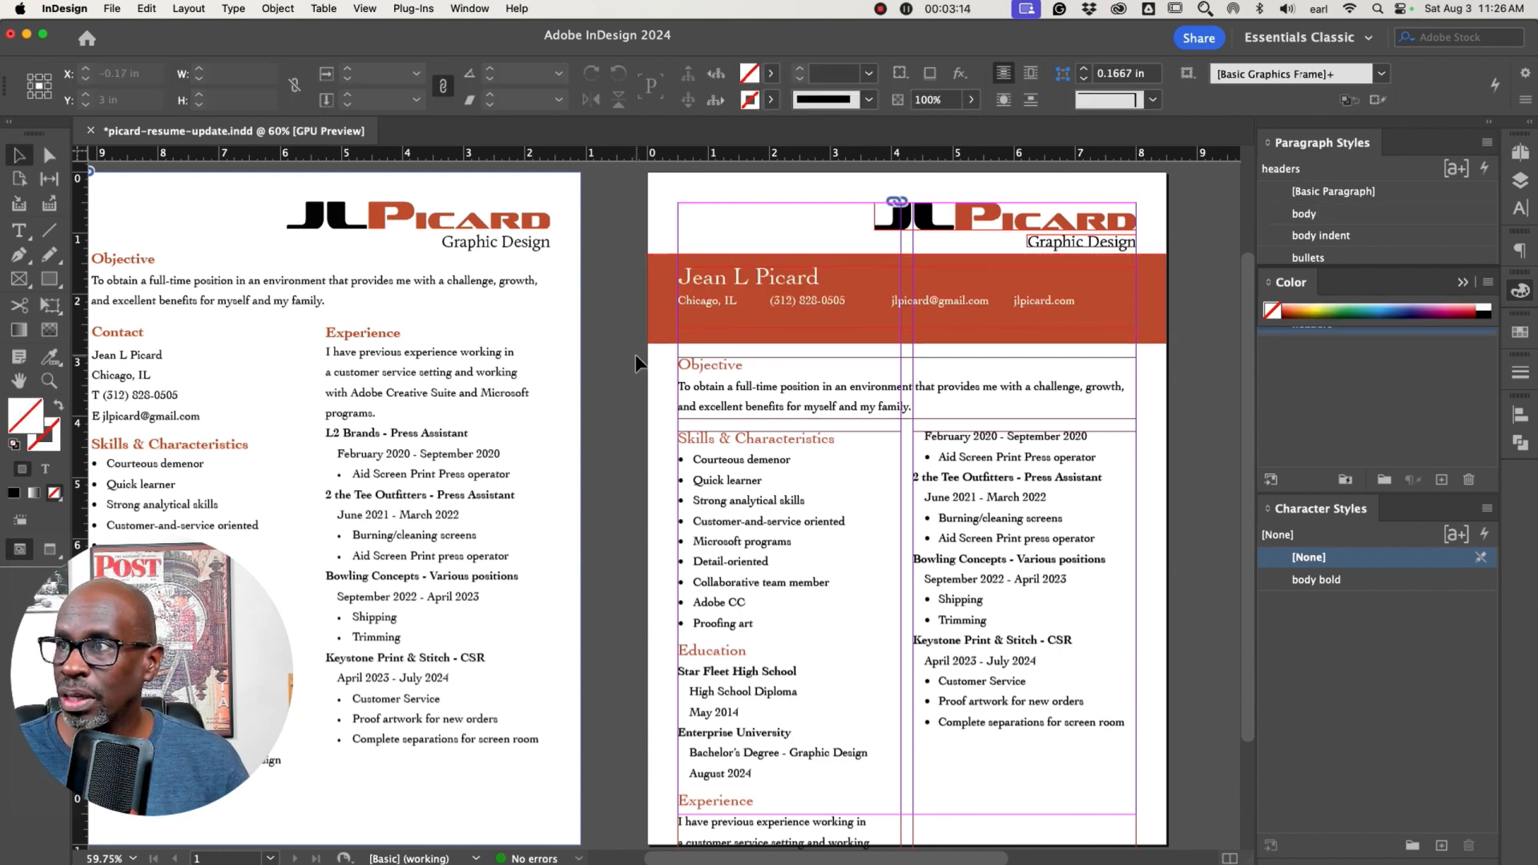
Fit the contact text frame's height to its content
key(w)
click(967, 324)
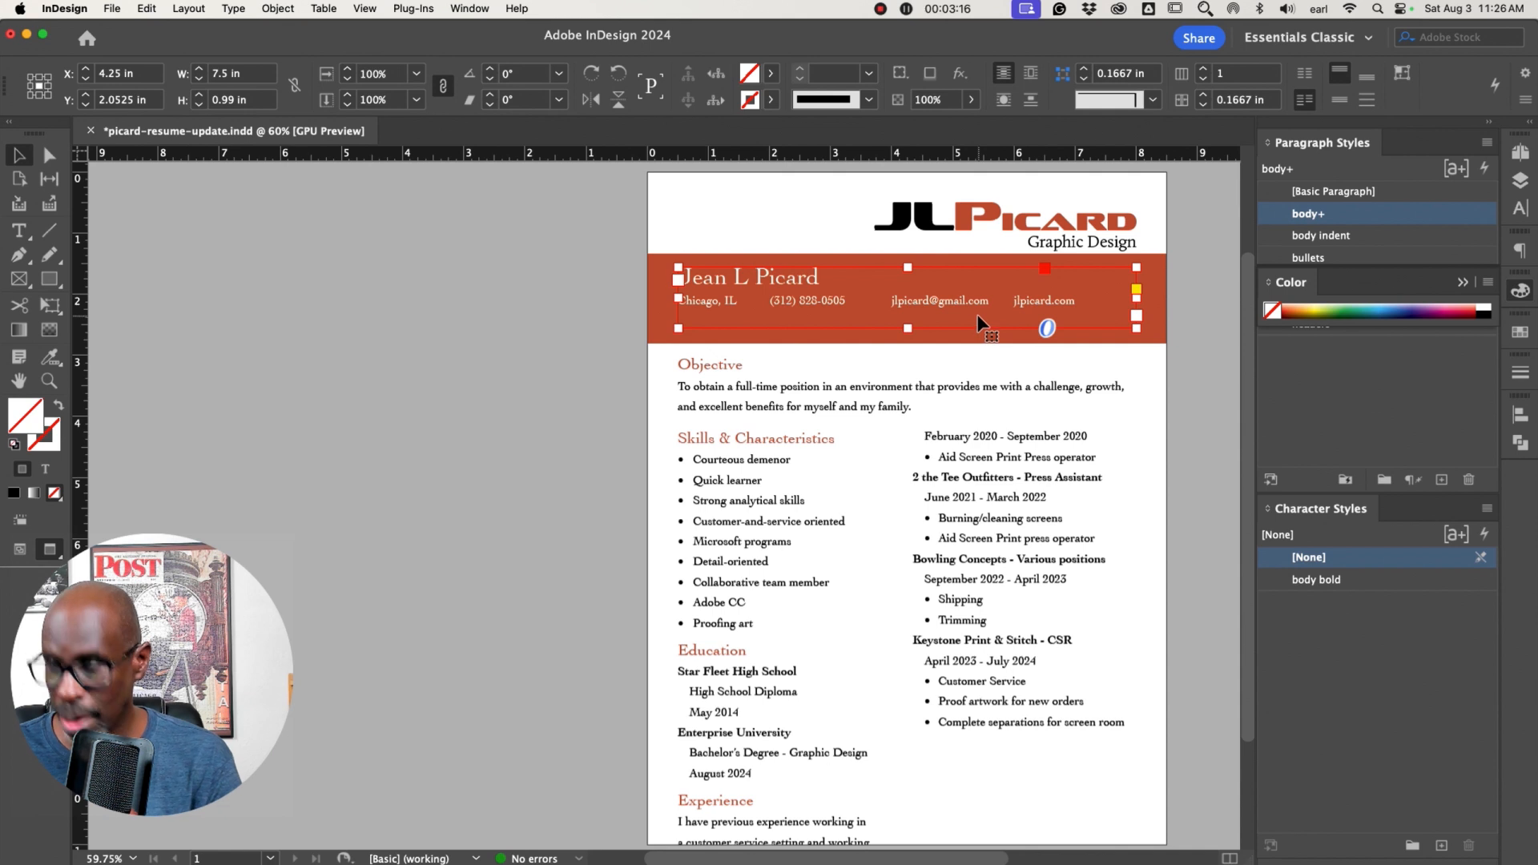
double_click(908, 328)
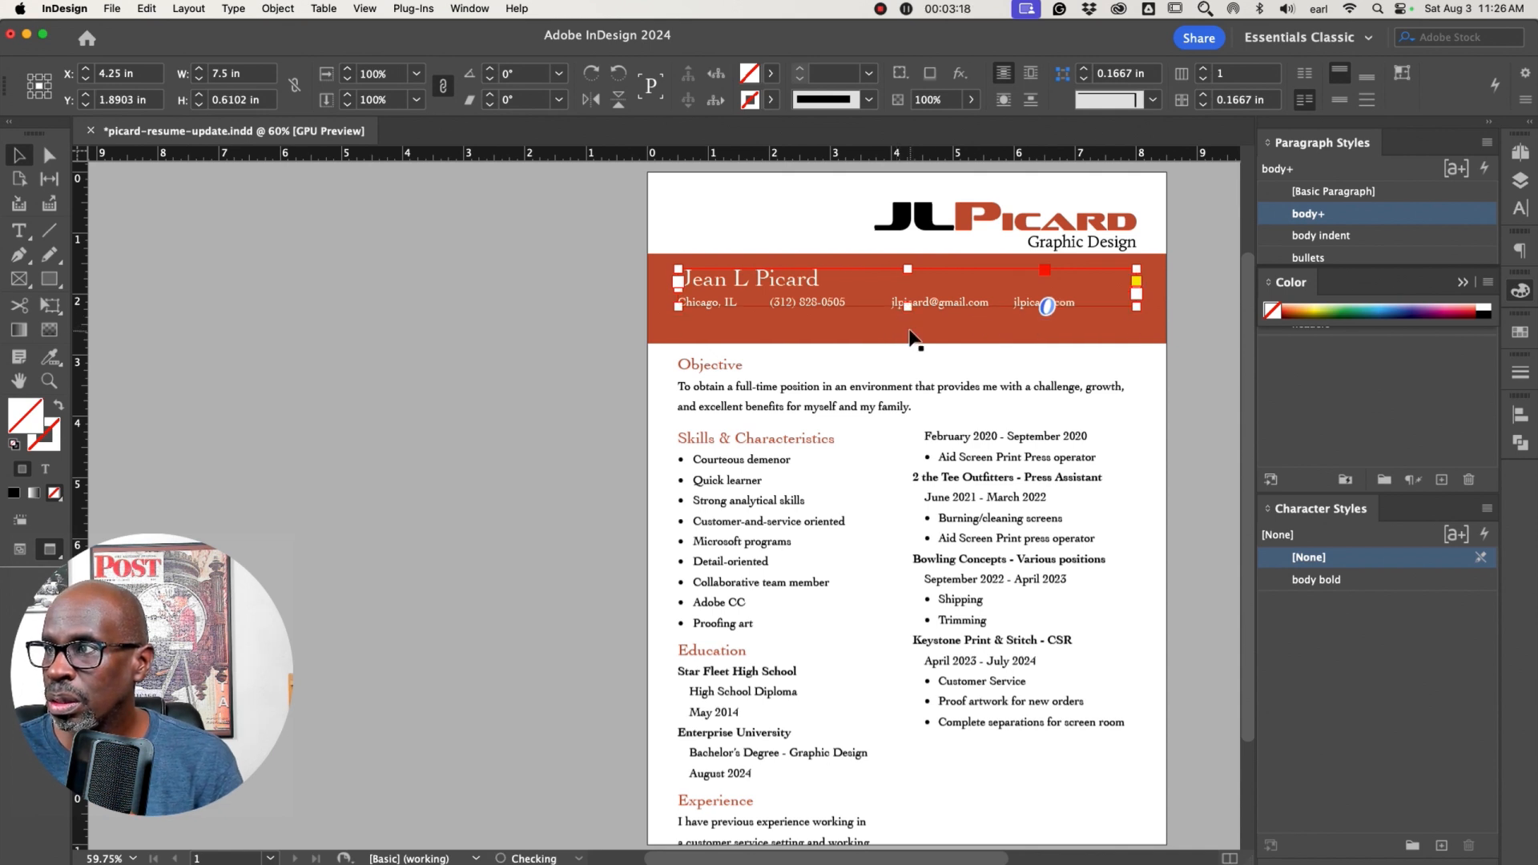
Shorten the red band so its bottom edge sits just below the contact line
click(980, 340)
drag(908, 343, 911, 330)
click(566, 353)
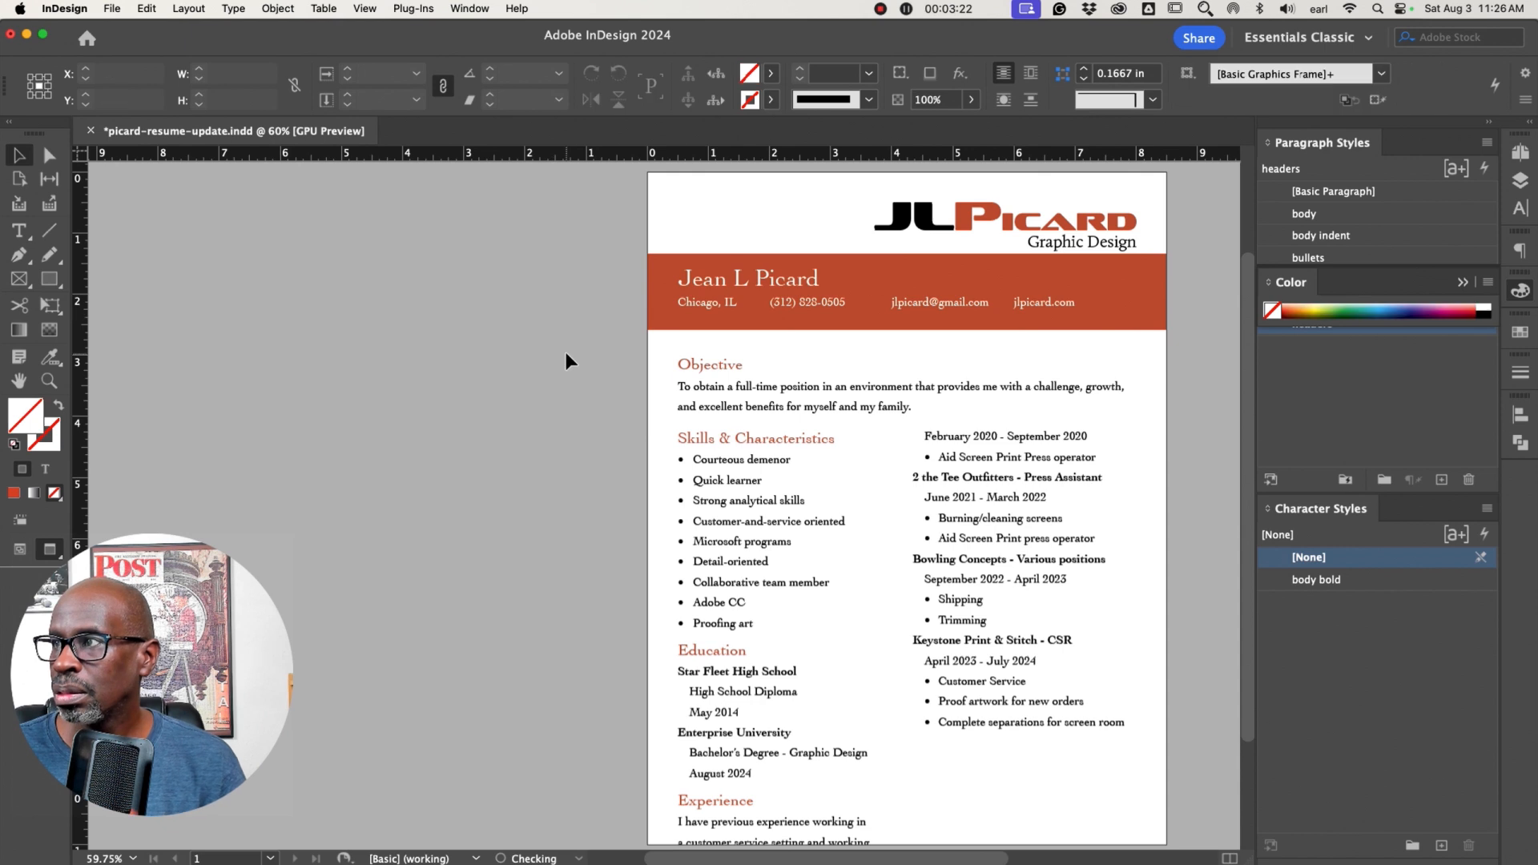
Select the band and text together and nudge them down to a Y position of about 2.085 in
drag(580, 340, 747, 277)
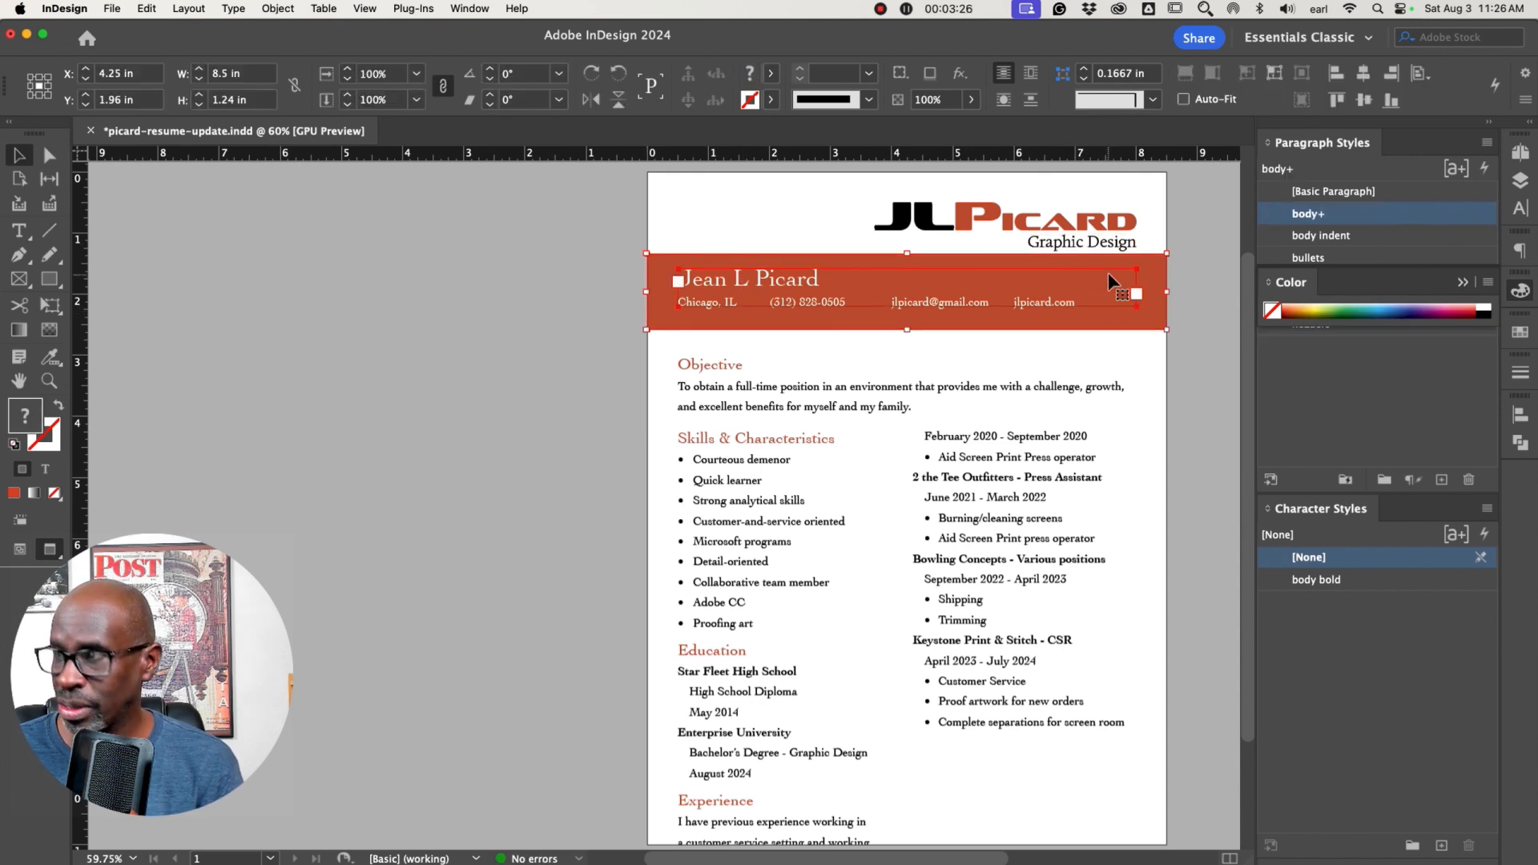
key(Down)
key(Down)
key(Down)
key(Down)
key(Down)
key(Down)
key(Down)
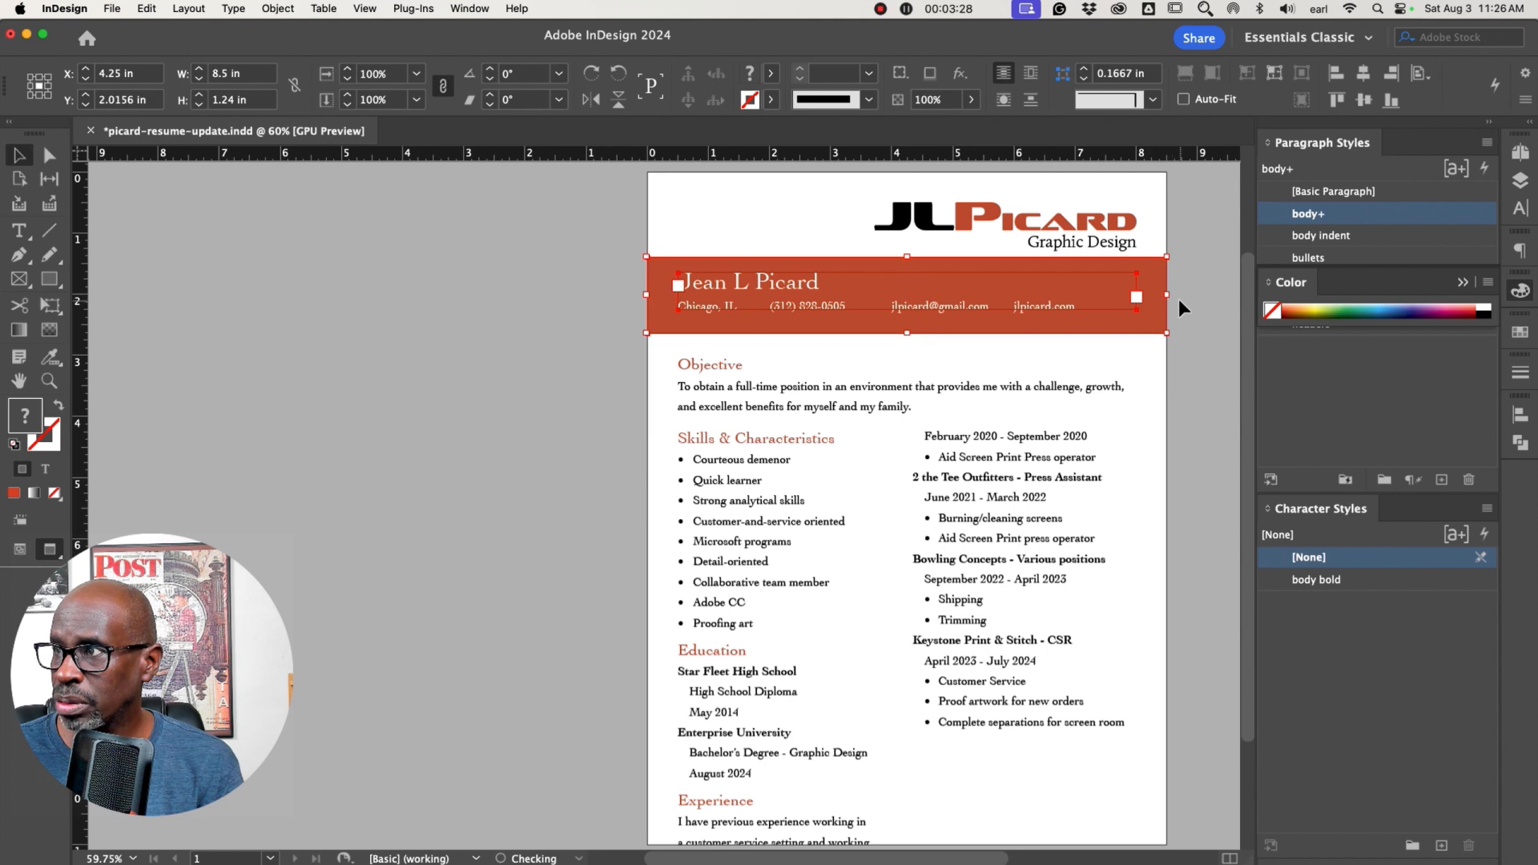
key(Down)
key(Down)
key(Down)
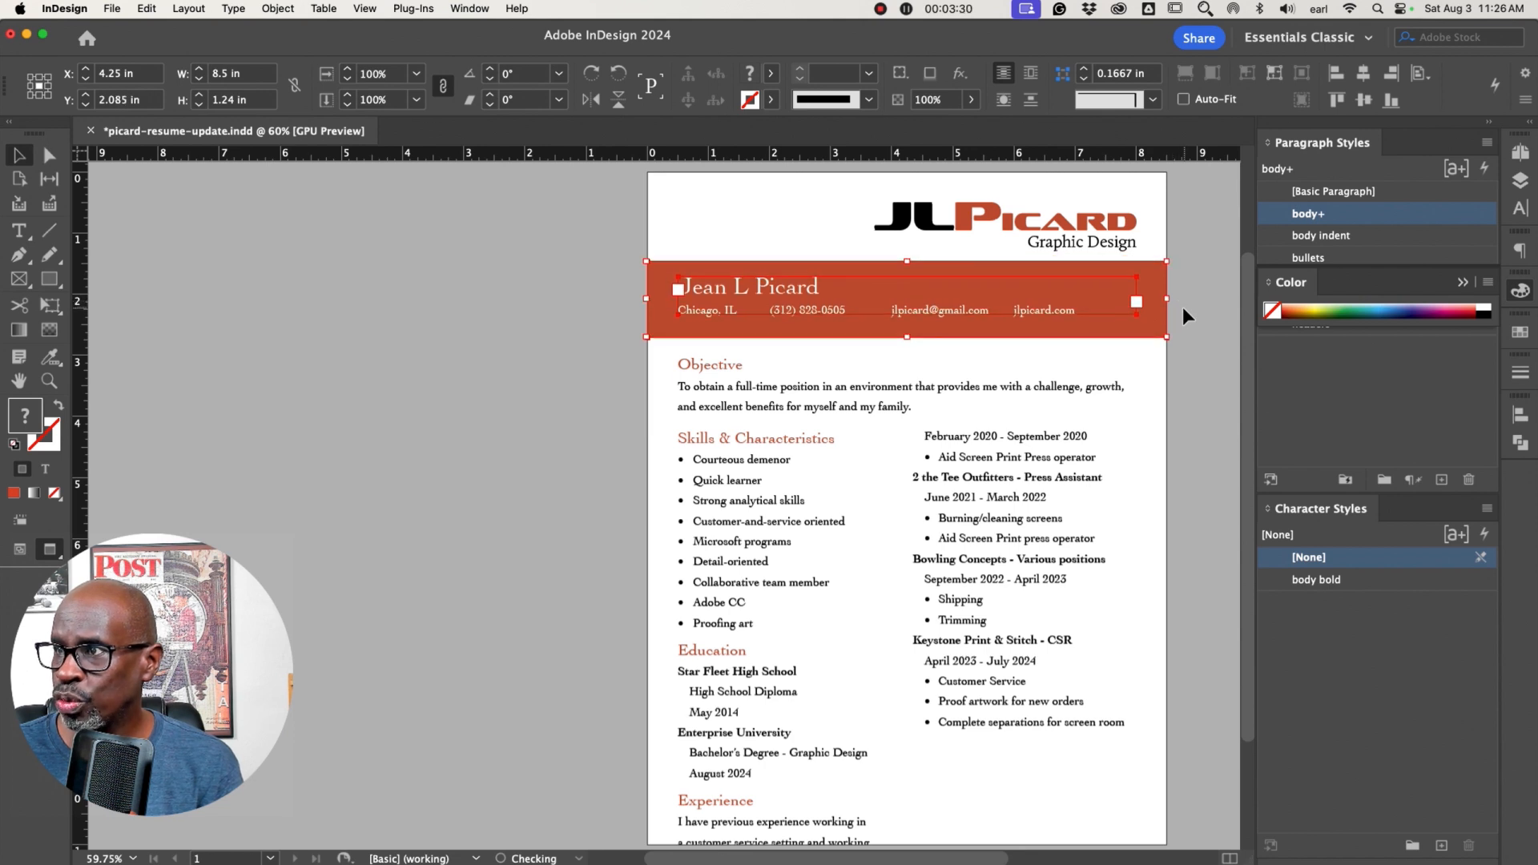
Adjust the red band's height to about 1.255 in
click(1182, 306)
click(1153, 328)
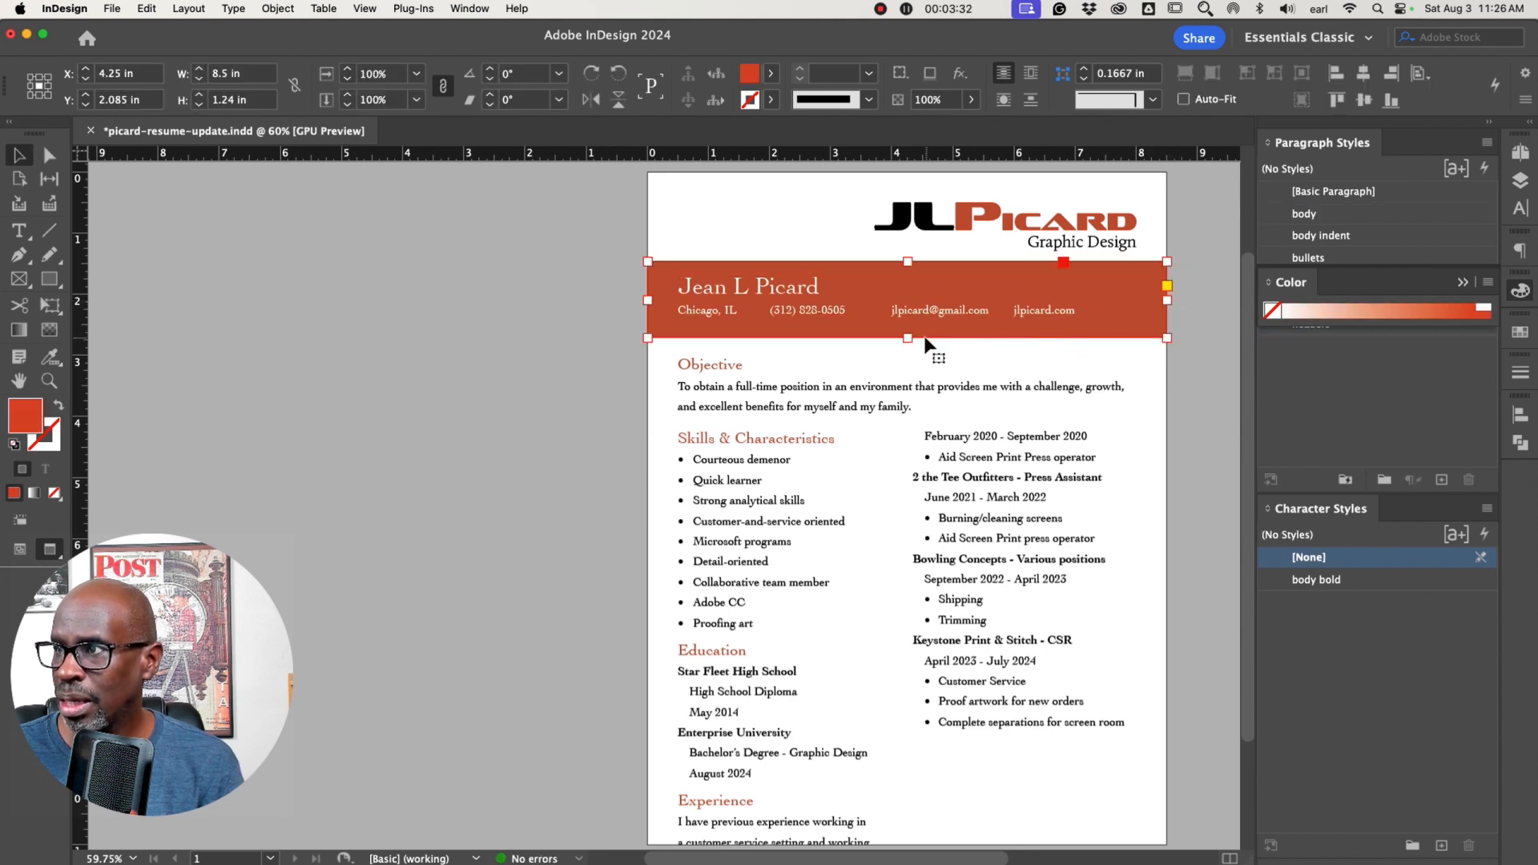
drag(916, 338, 918, 338)
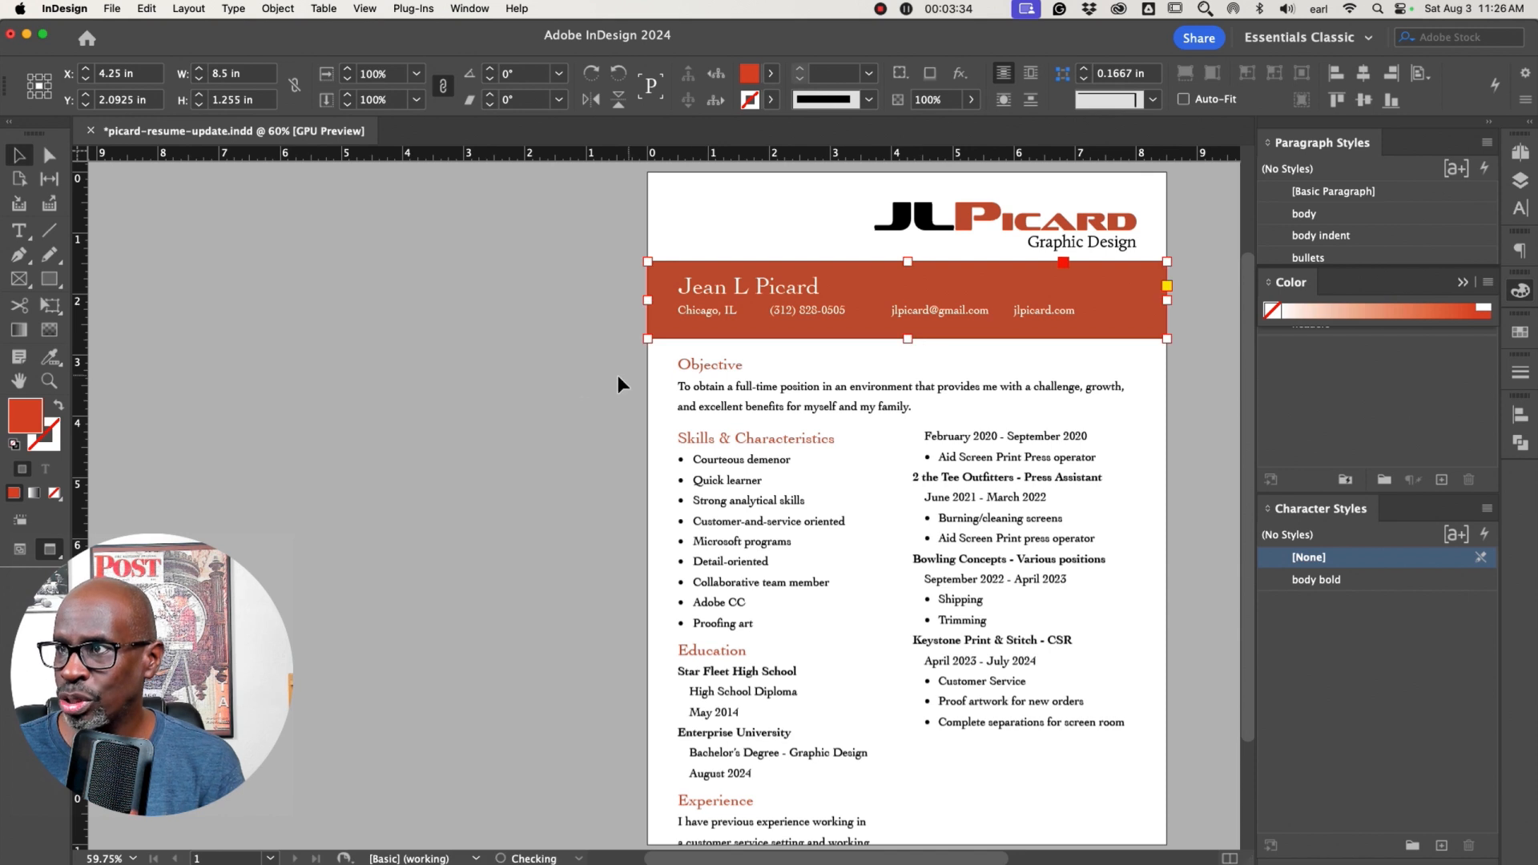
Select the name and set its font size to 30 pt
triple_click(803, 287)
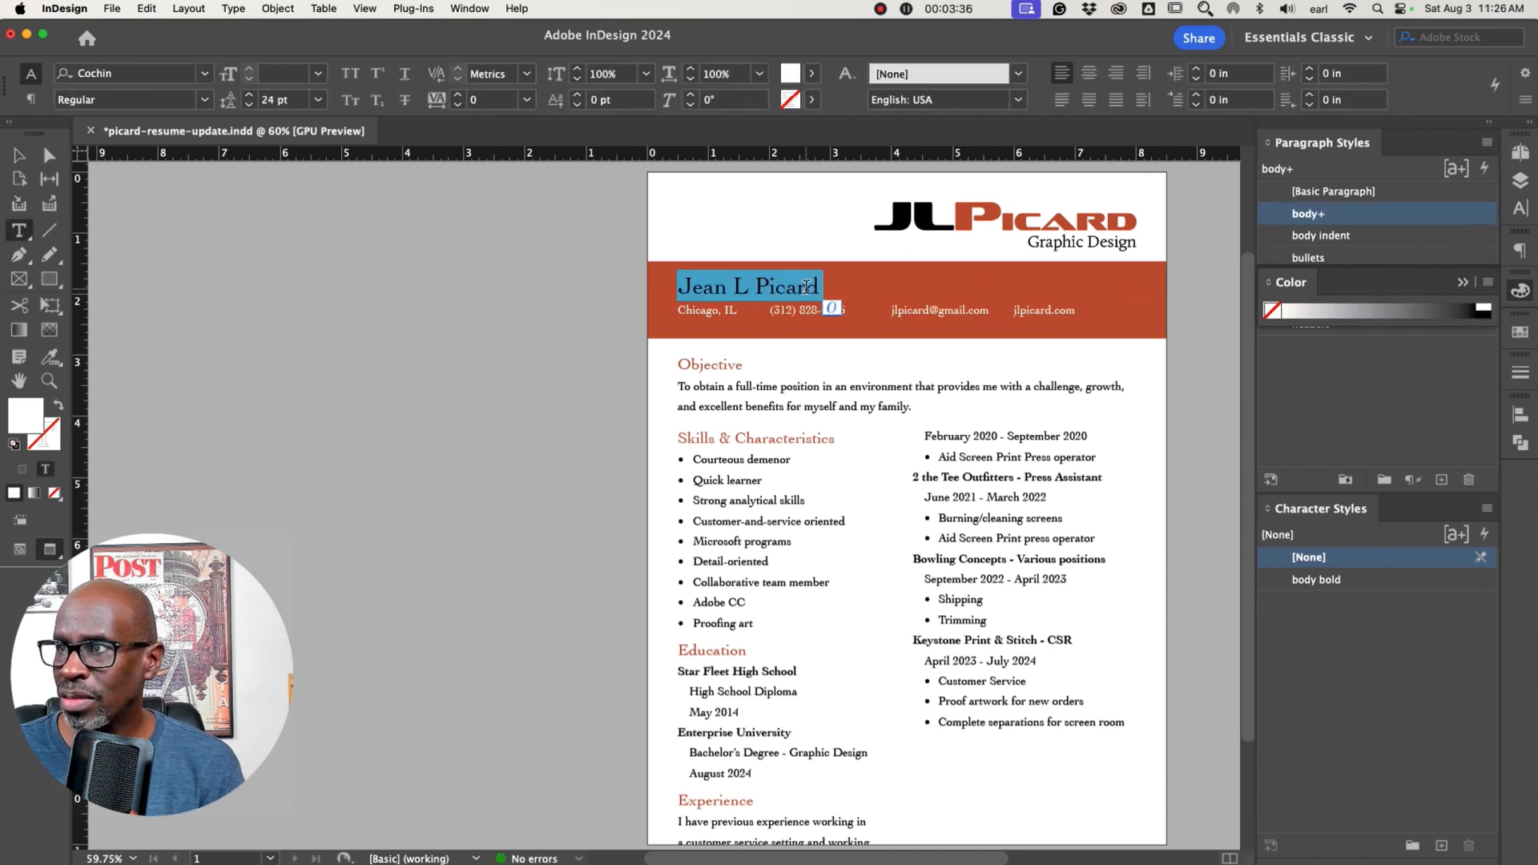
drag(796, 287, 771, 284)
click(292, 78)
key(Return)
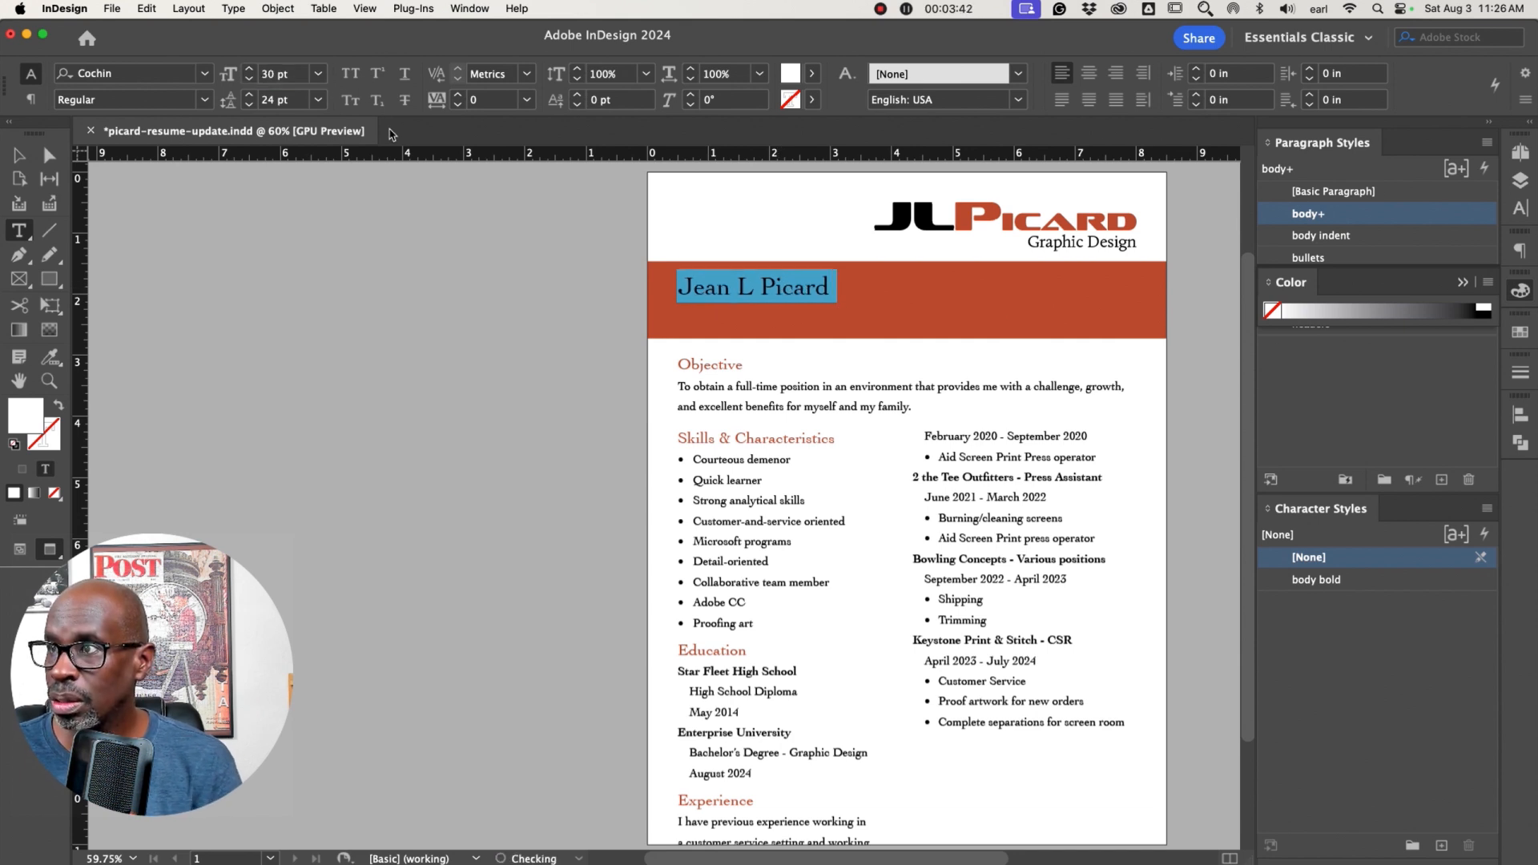
Enlarge the contact text frame downward so the contact line shows again
click(19, 155)
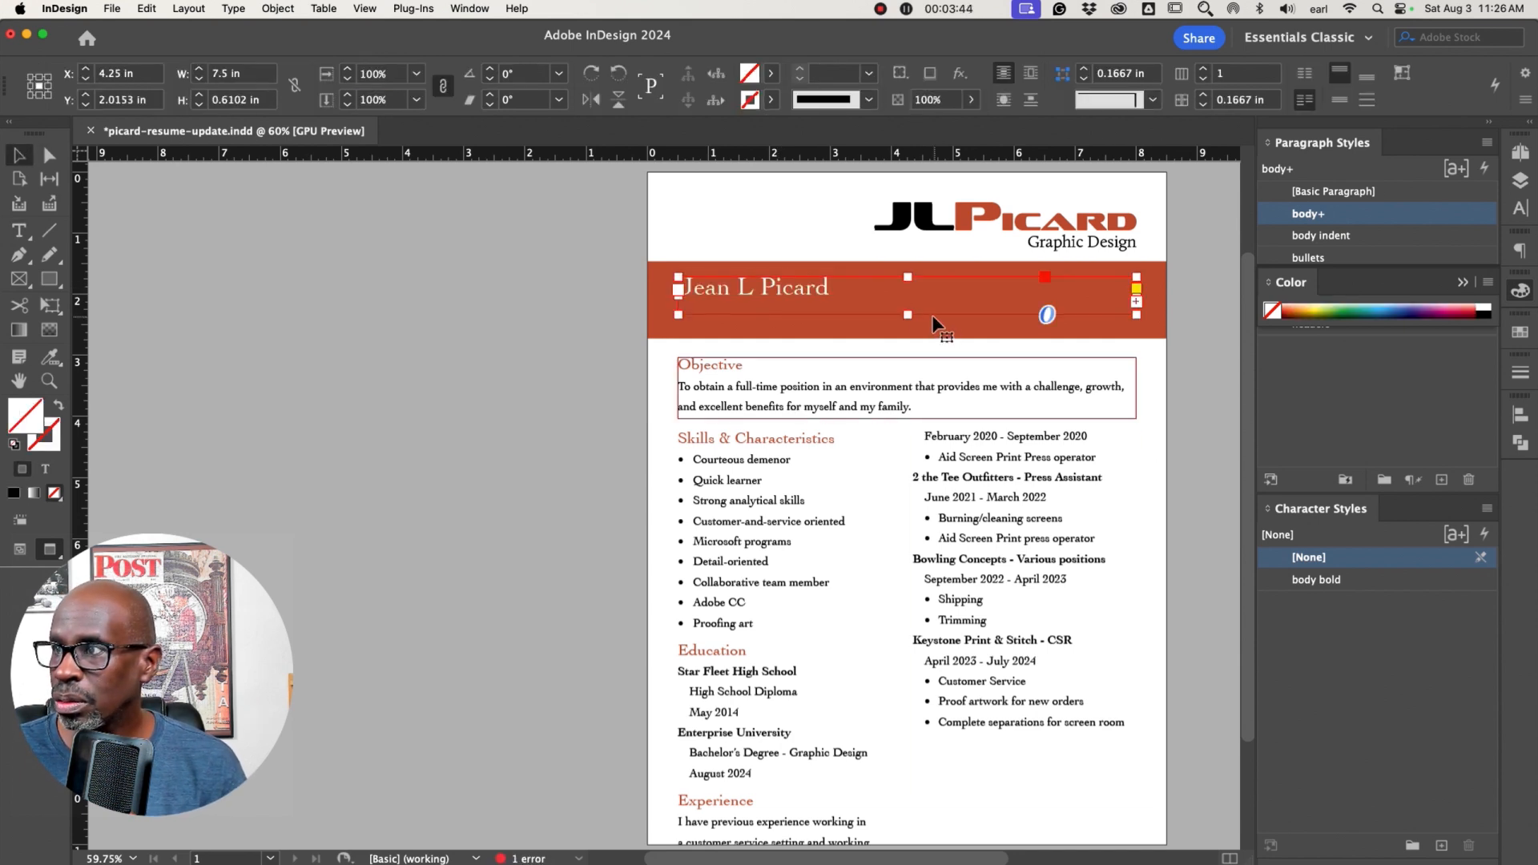
drag(905, 315, 906, 337)
click(561, 335)
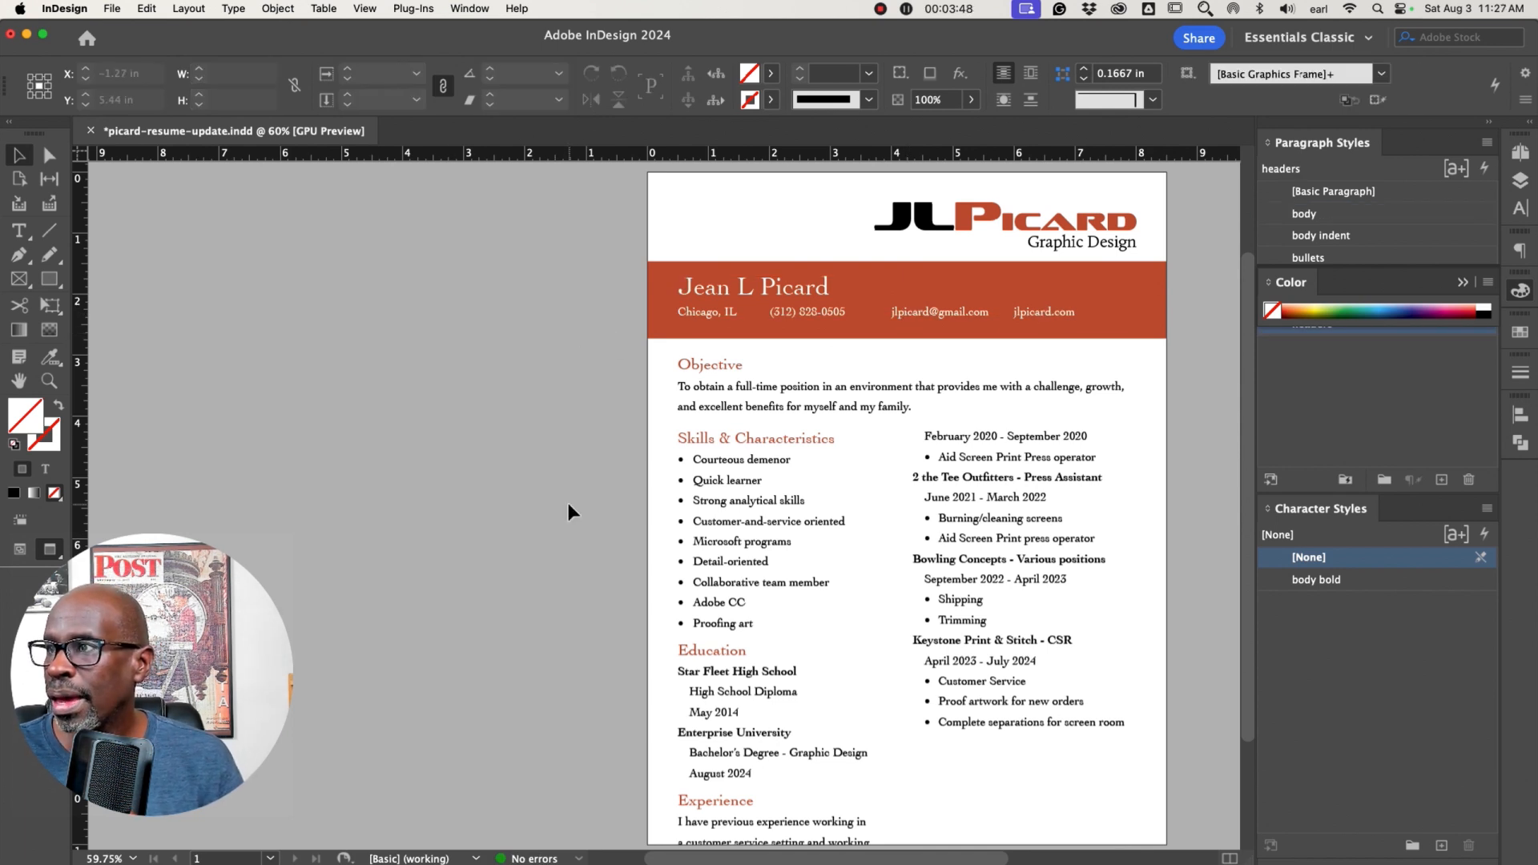
Shorten the left column frame so the Experience section flows into the right column
click(753, 388)
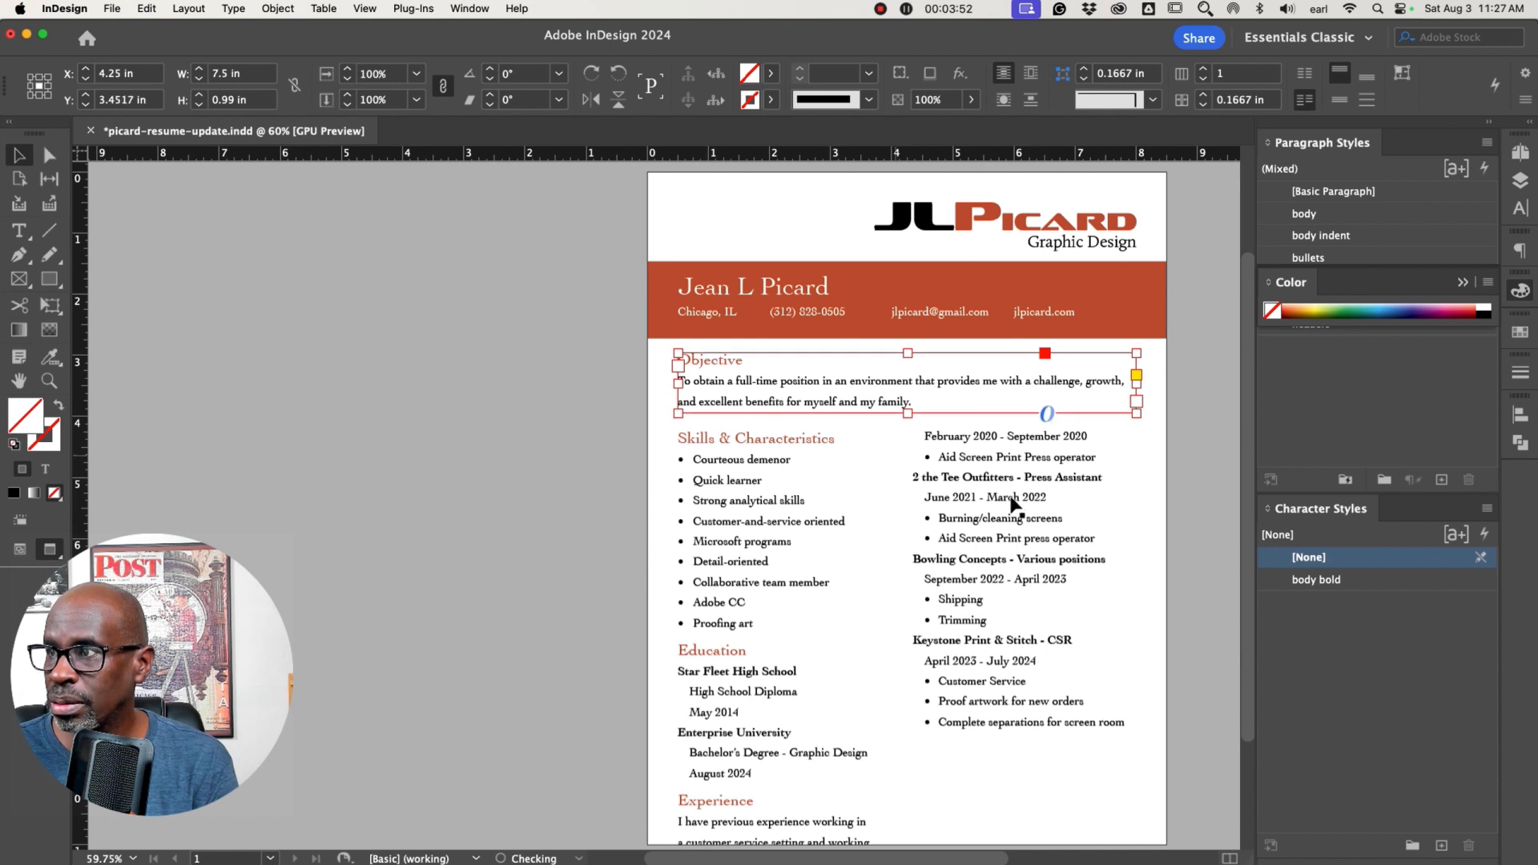
click(1199, 558)
scroll(1126, 521, down, 3)
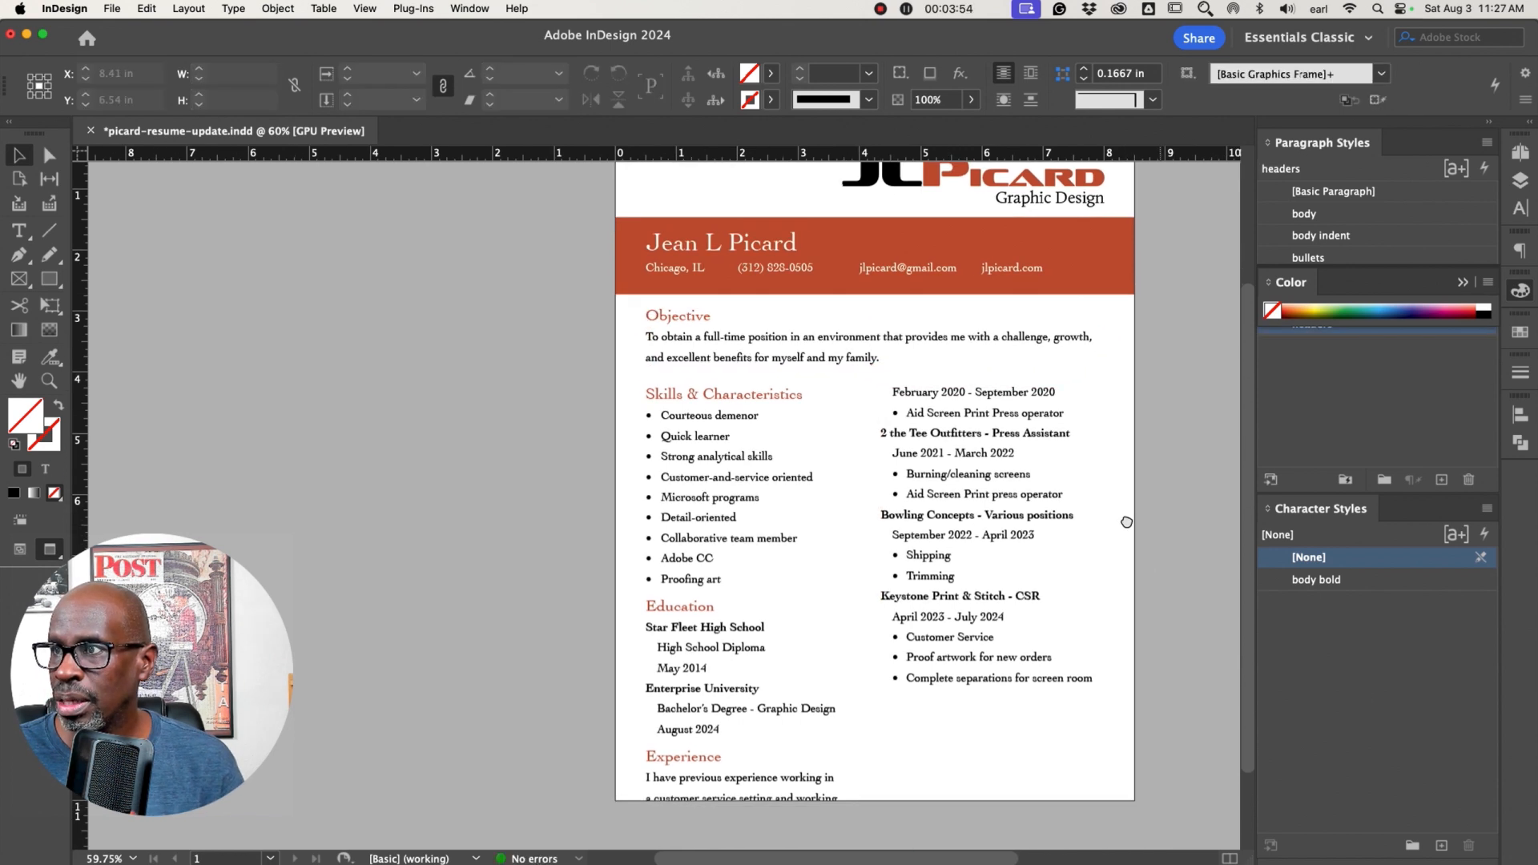
click(641, 705)
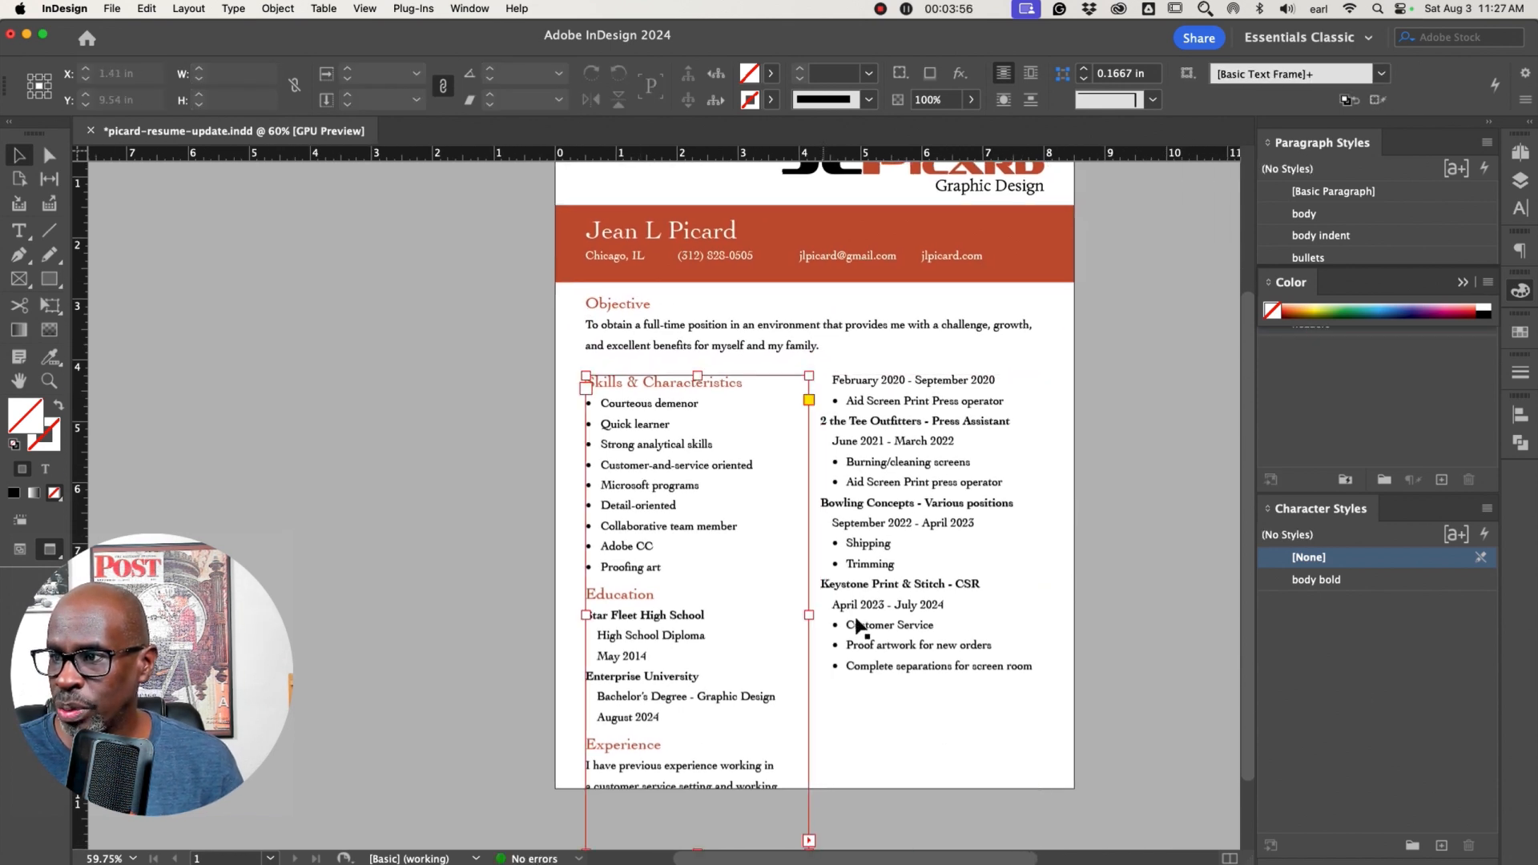
scroll(813, 643, down, 1)
drag(696, 813, 697, 719)
Fit the right column frame's height to its content
click(903, 705)
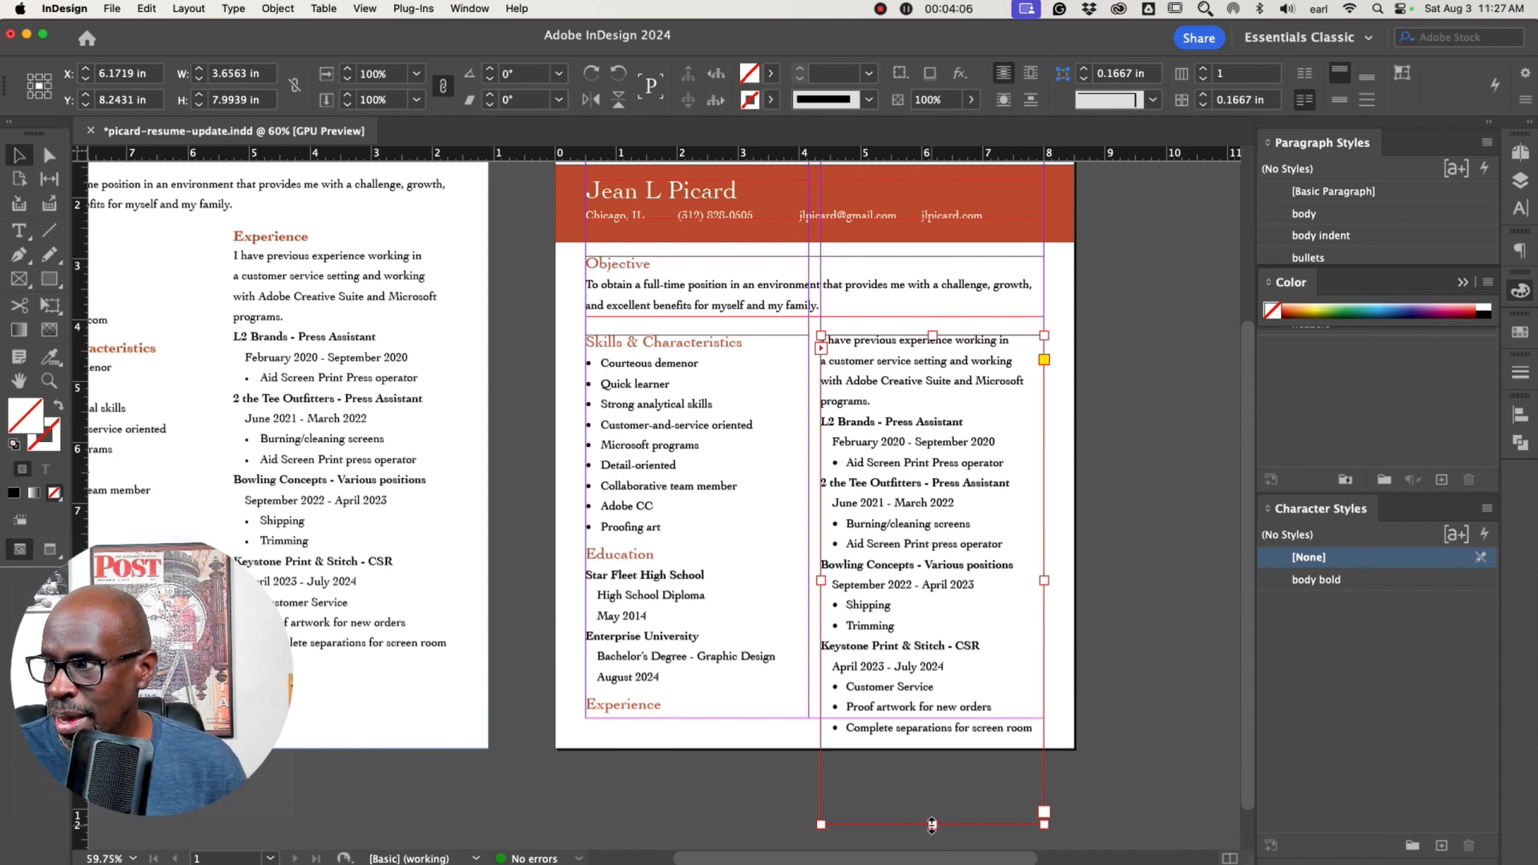
double_click(932, 825)
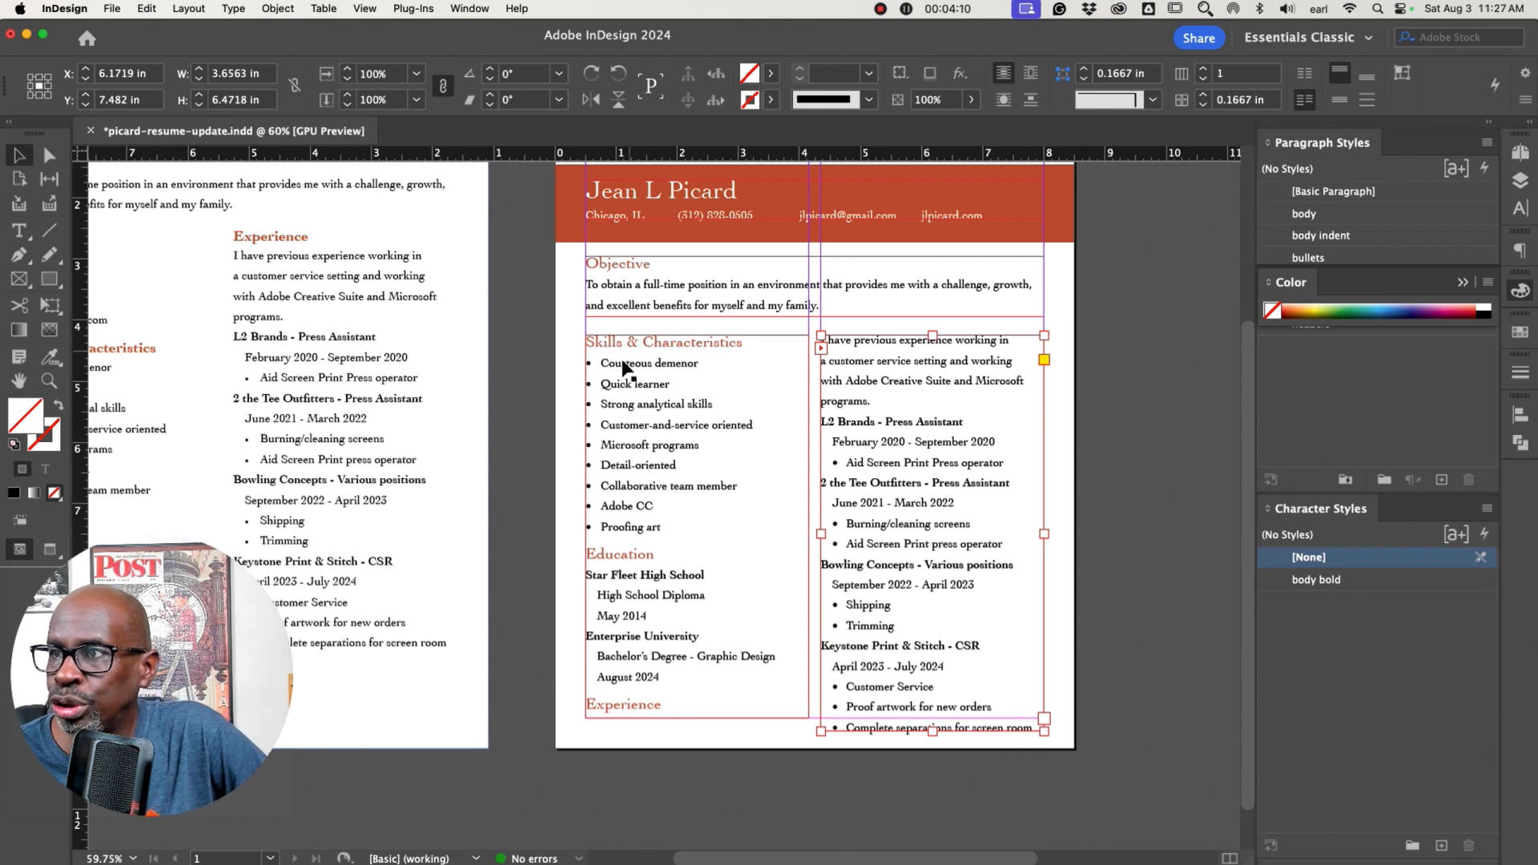
click(1122, 449)
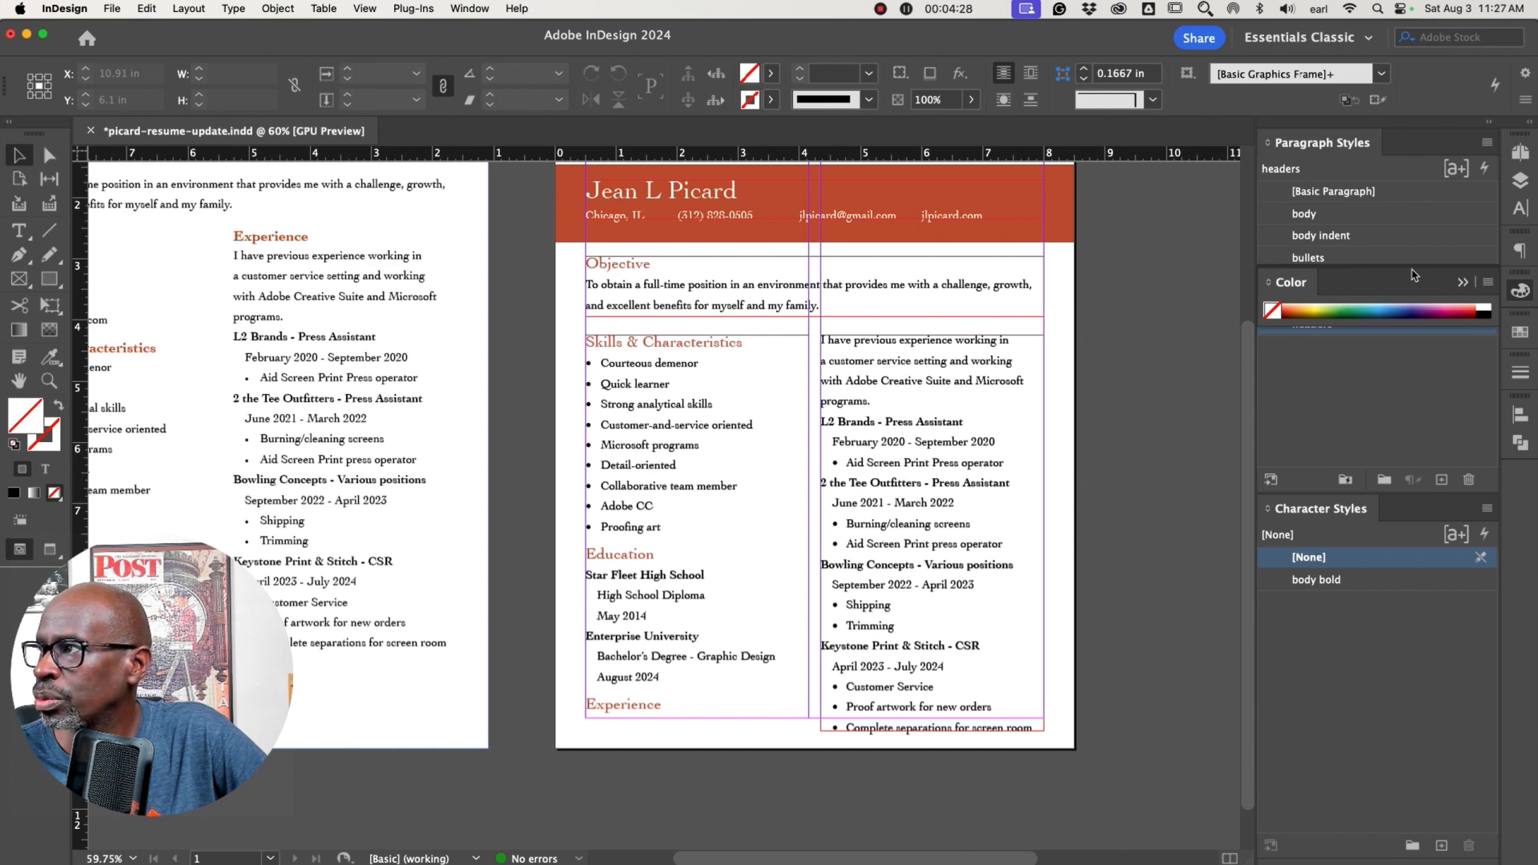
Check which paragraph style the Objective heading uses by selecting its text
click(1463, 282)
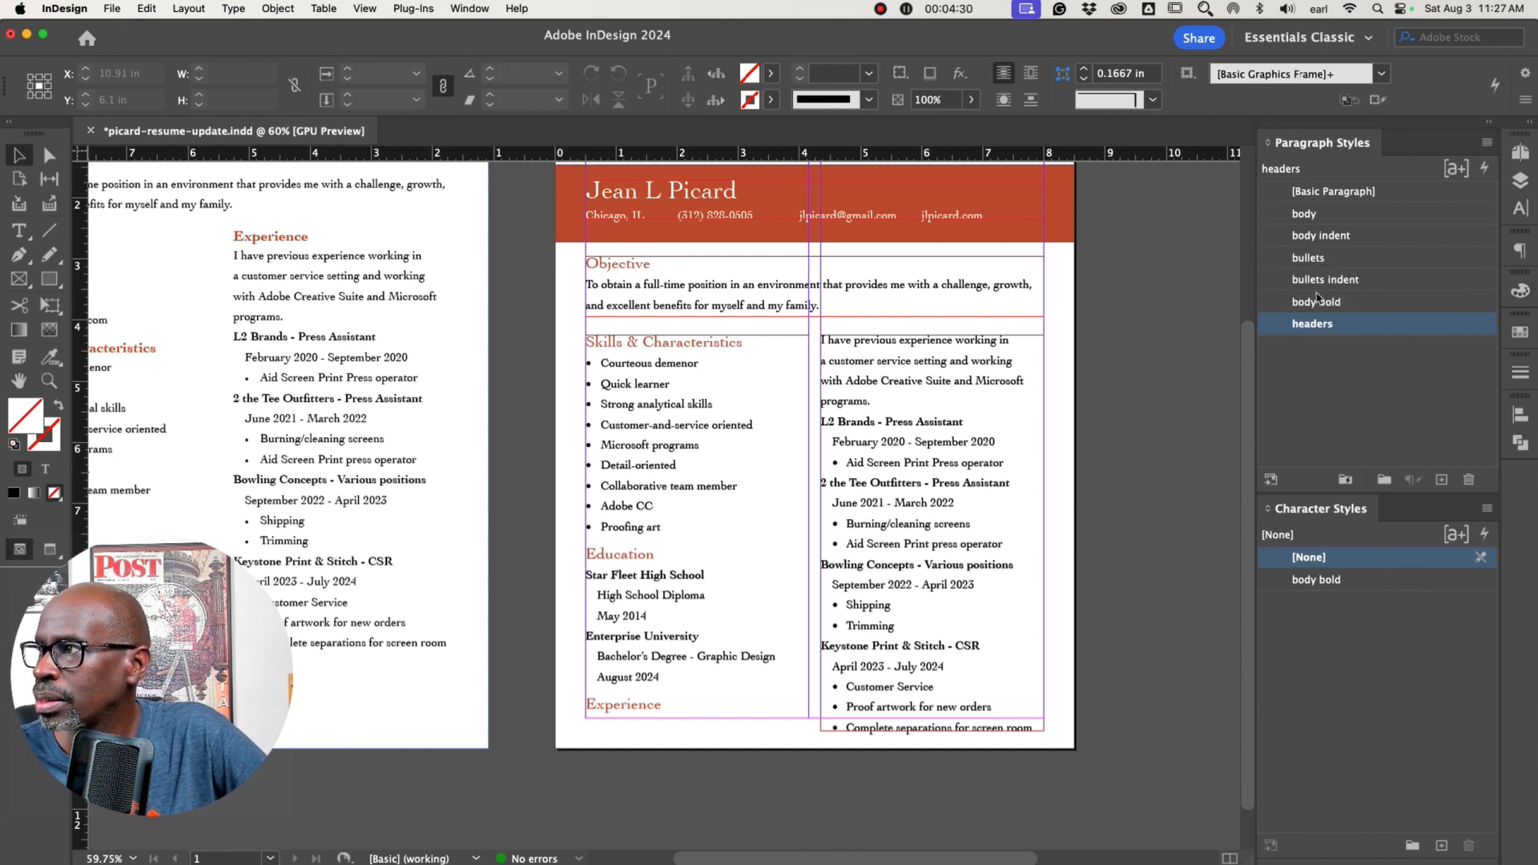
double_click(633, 265)
drag(643, 262, 615, 258)
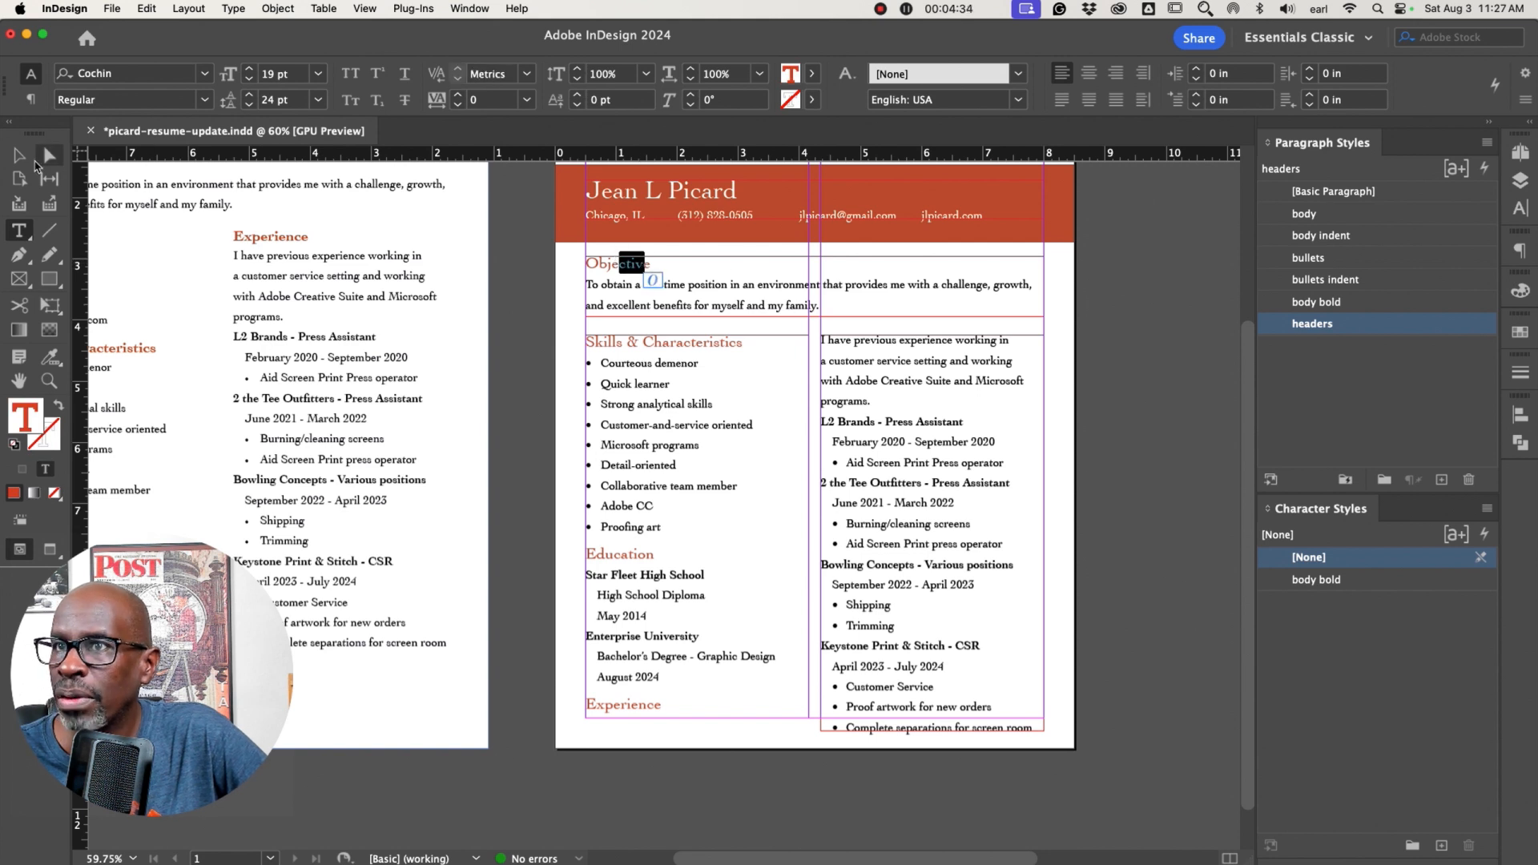
click(19, 156)
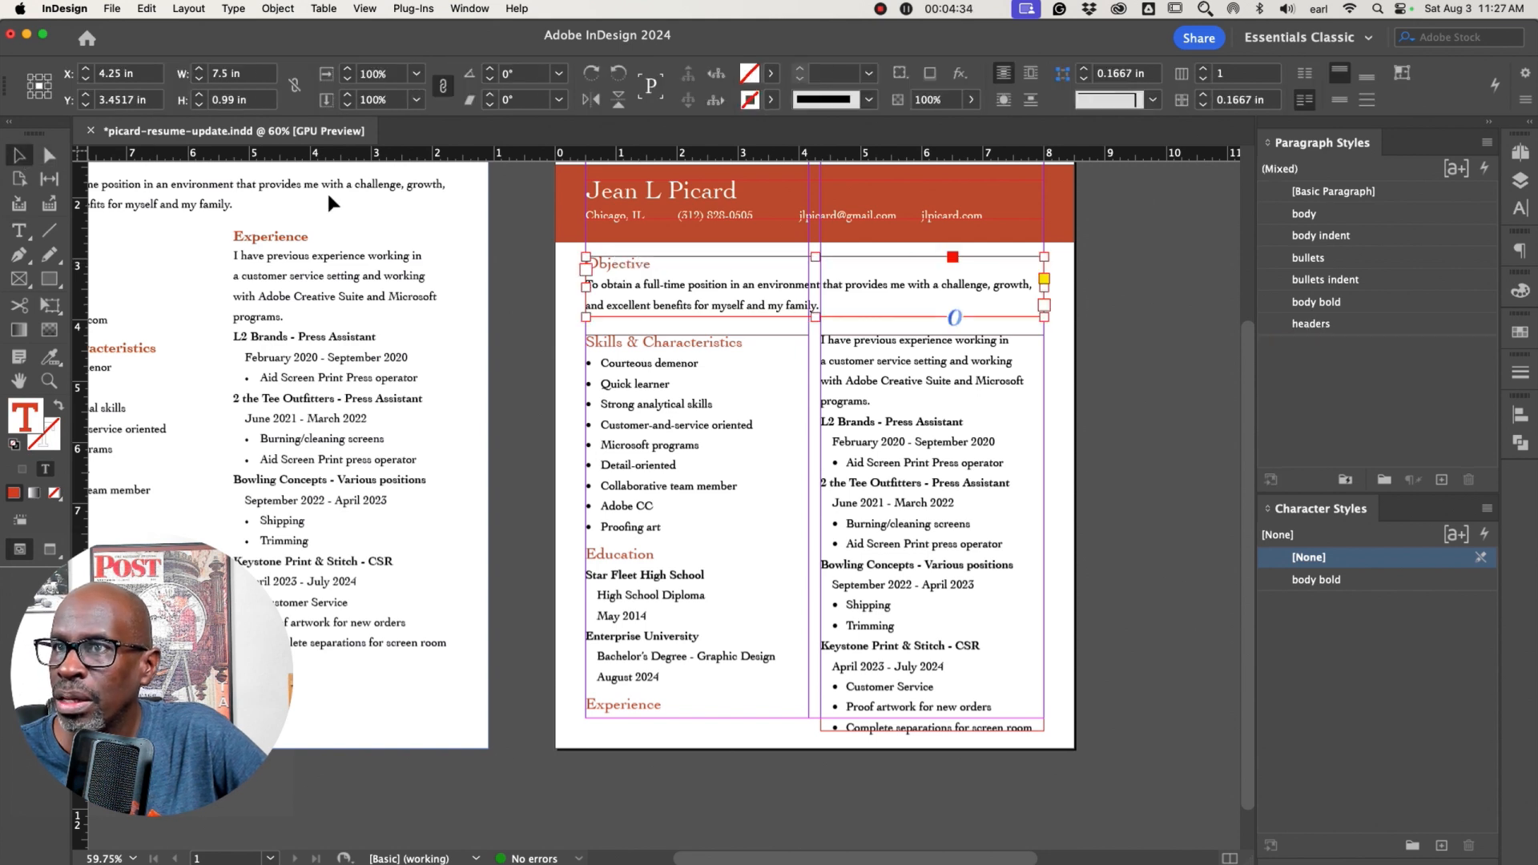
Increase the headers paragraph style's space before to 0.25 in
double_click(1310, 324)
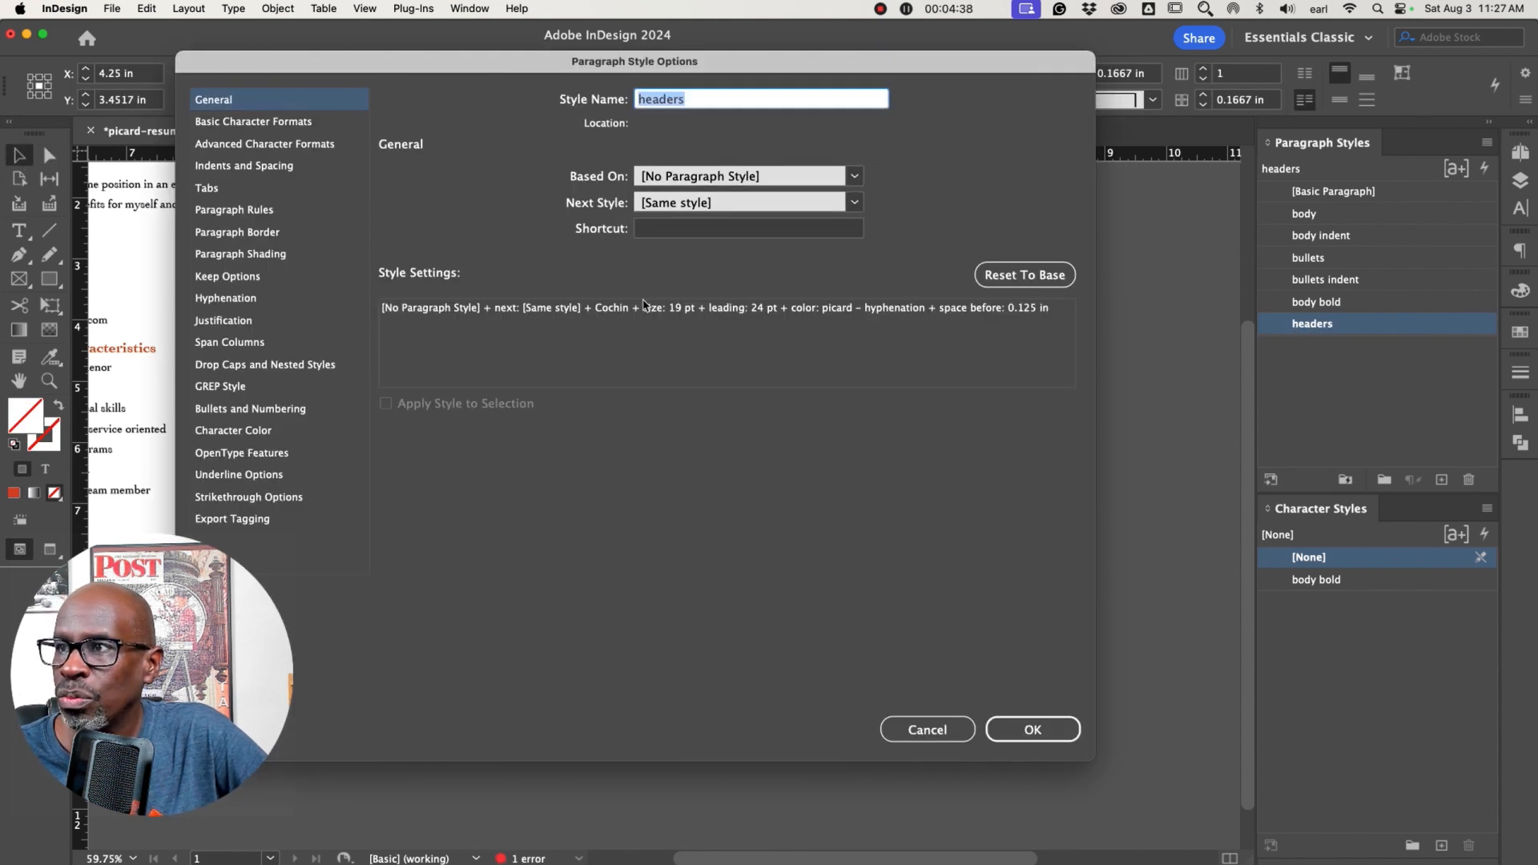
drag(336, 60, 861, 87)
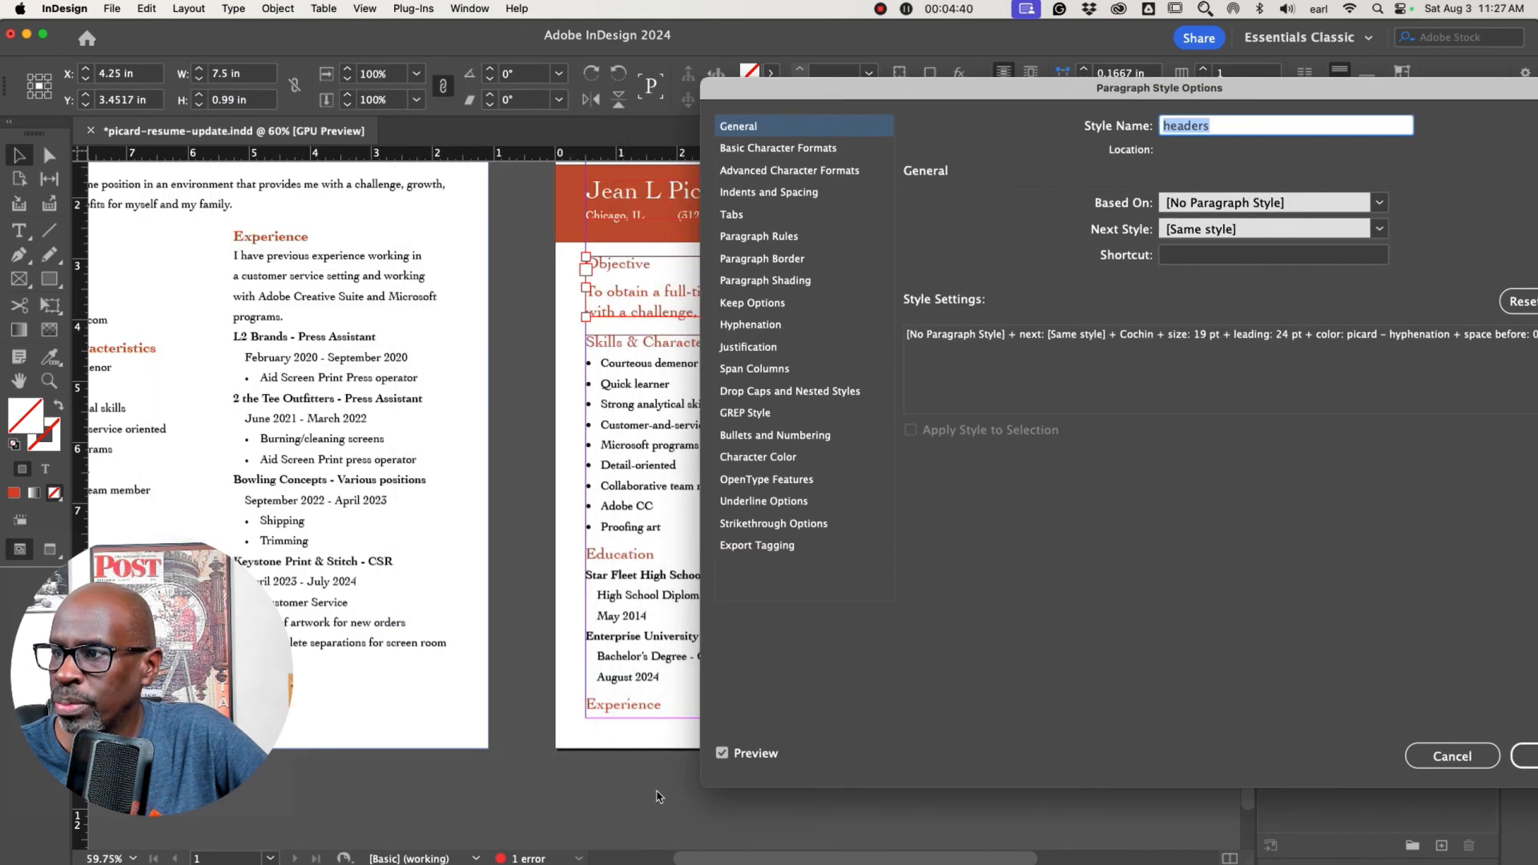
drag(902, 94, 1075, 90)
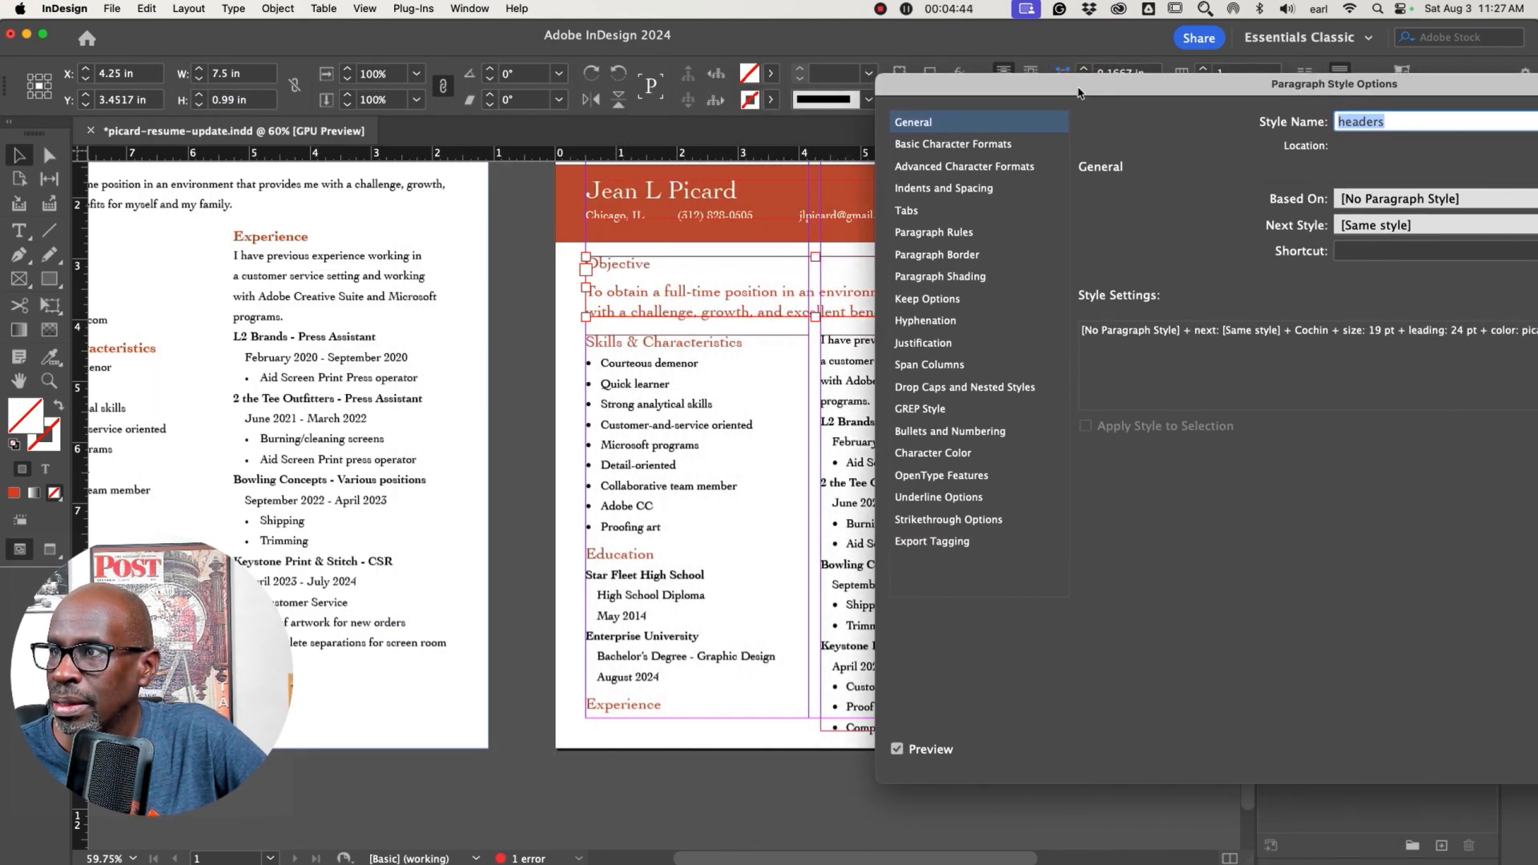
click(931, 193)
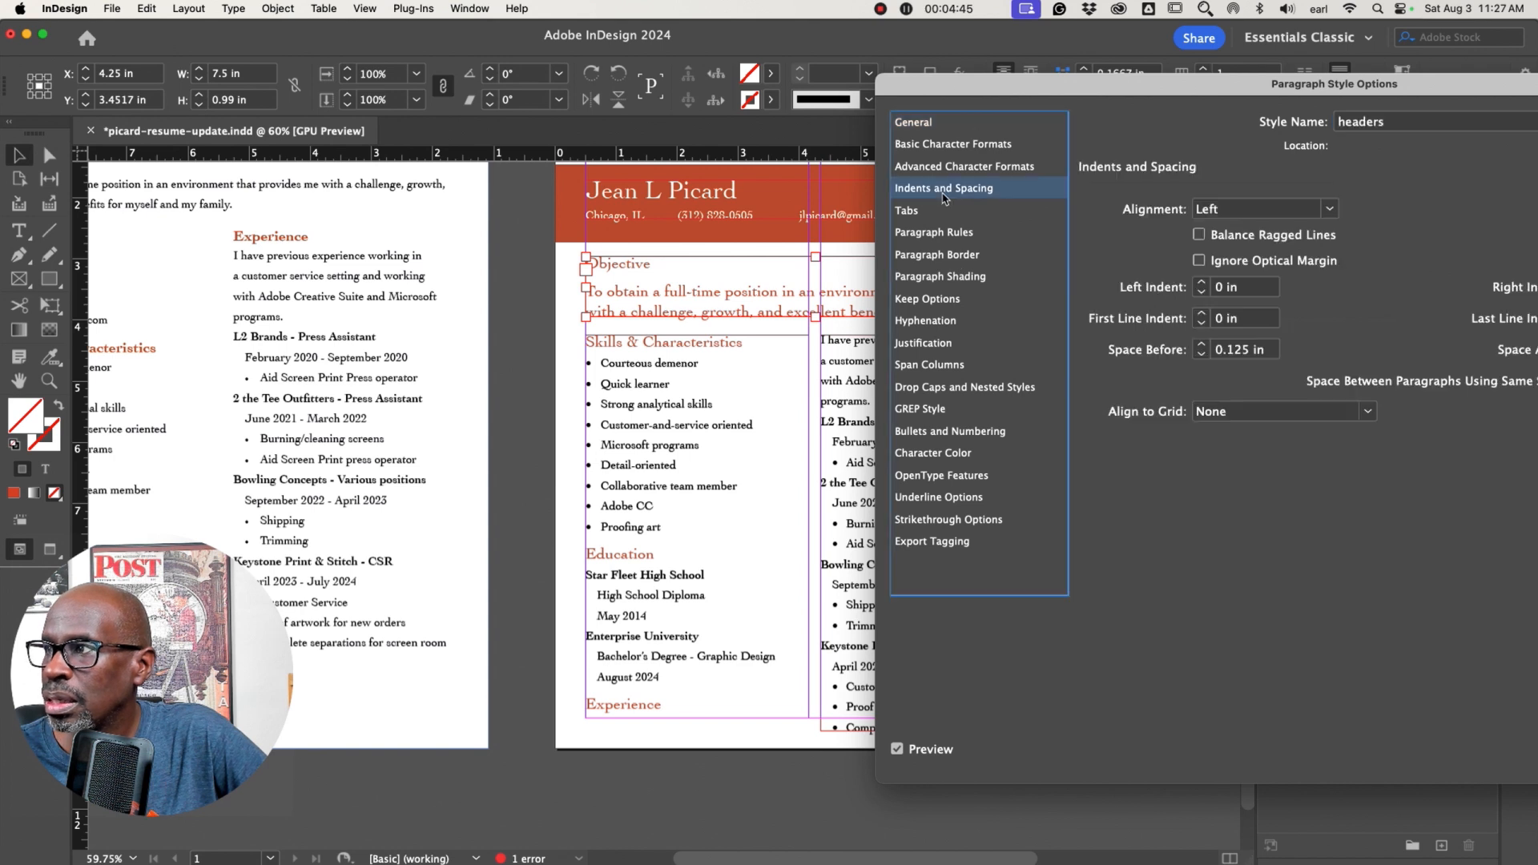
click(1200, 347)
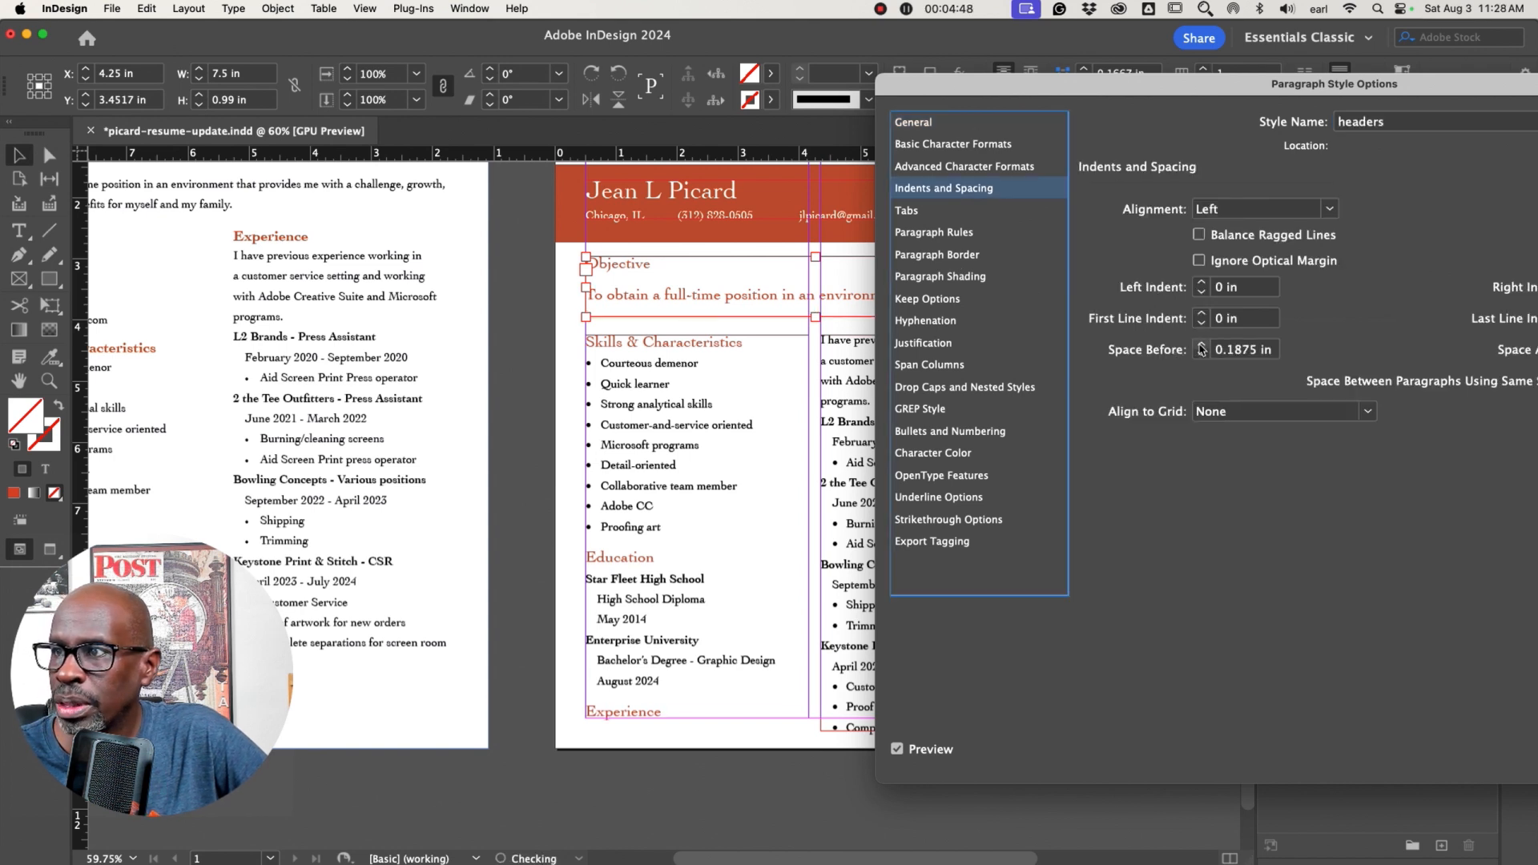
click(1201, 346)
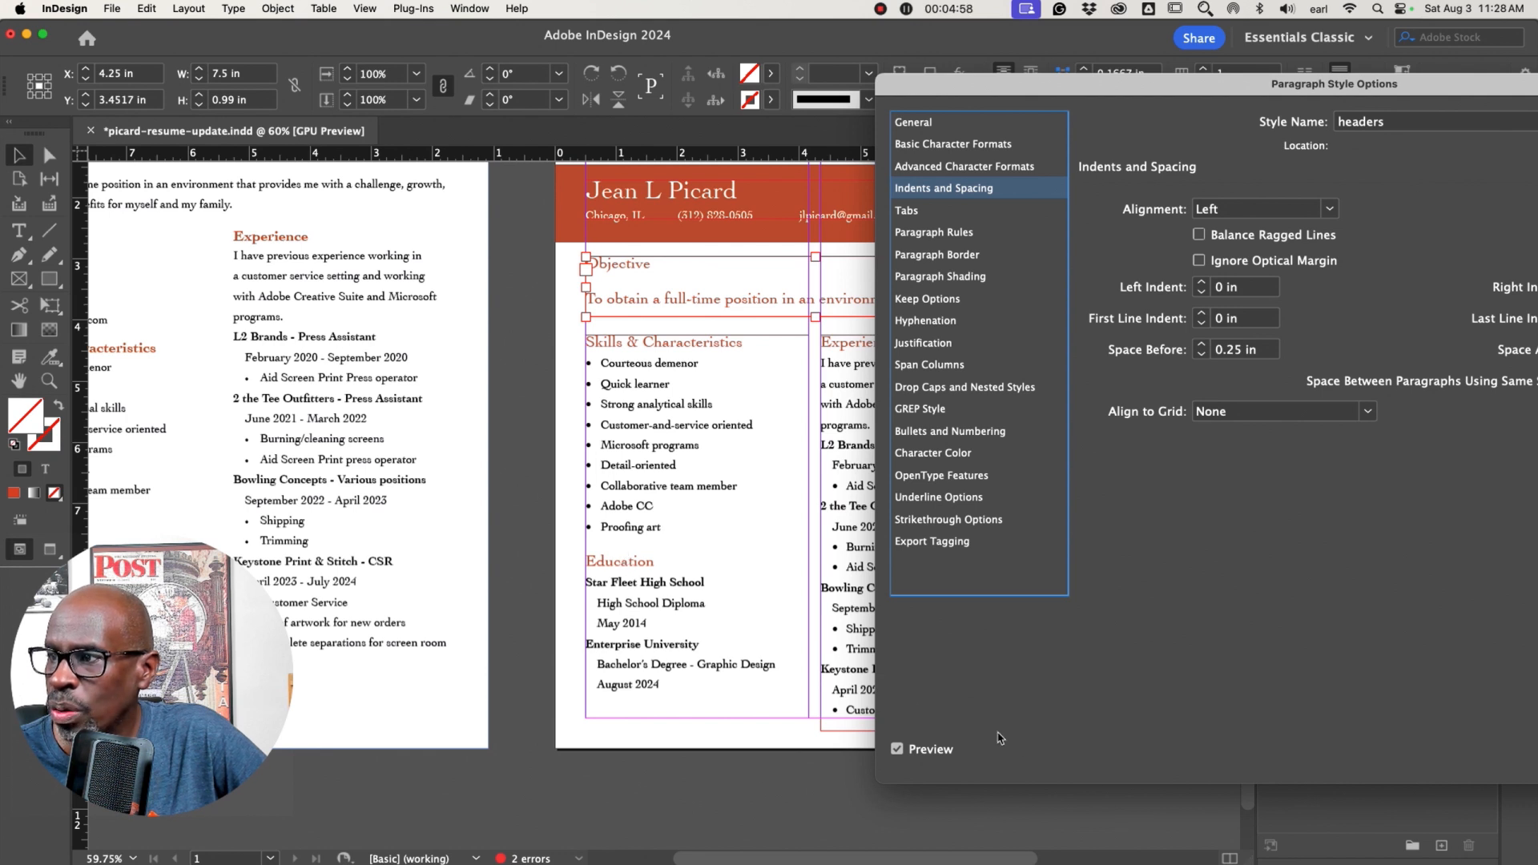
click(896, 749)
click(896, 749)
click(896, 750)
click(896, 750)
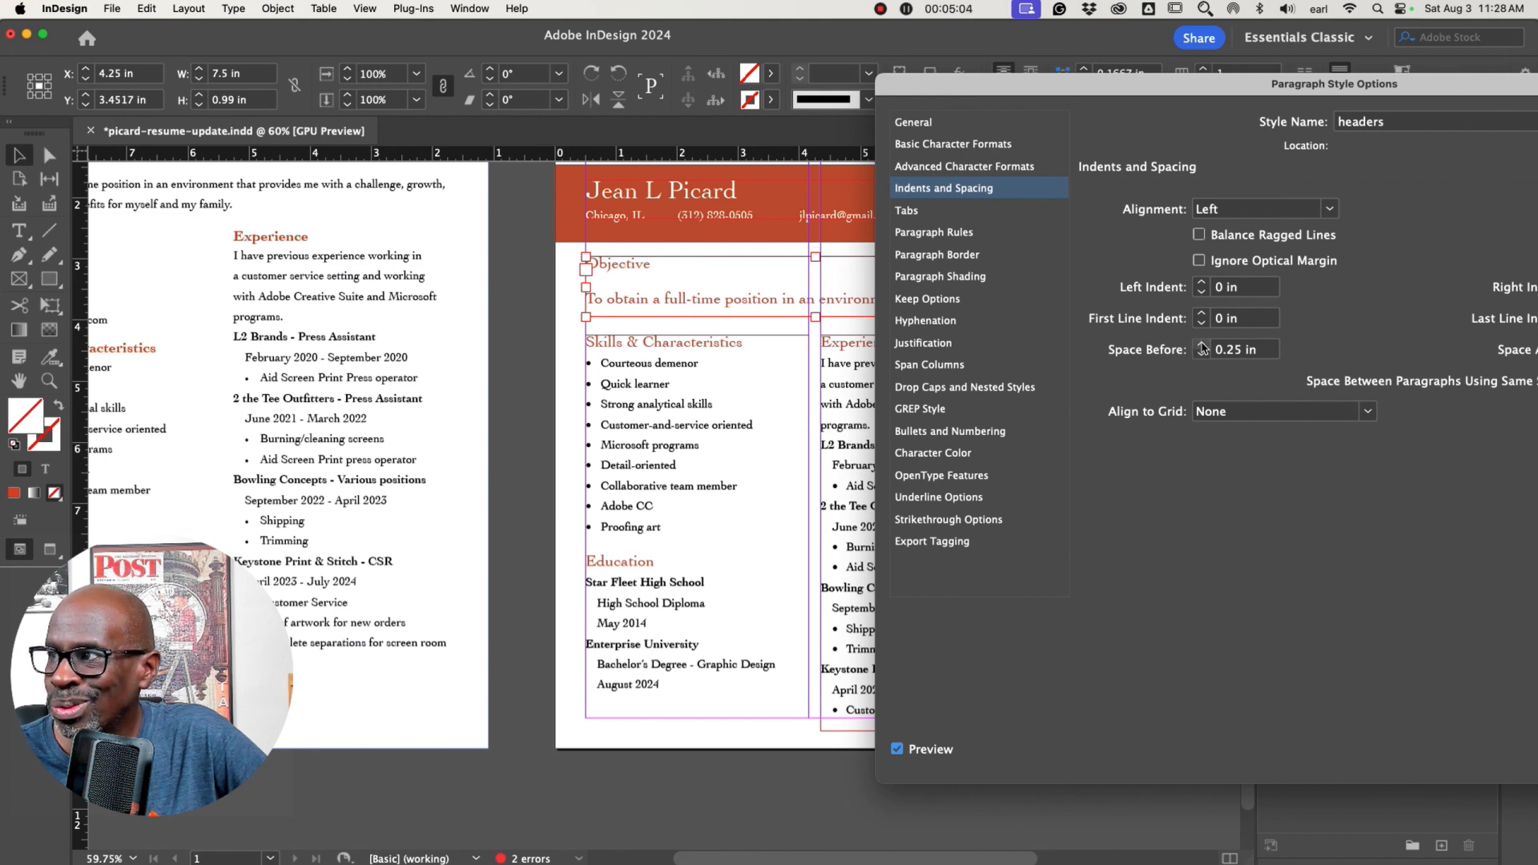
click(1201, 346)
drag(1297, 76, 711, 47)
click(1171, 725)
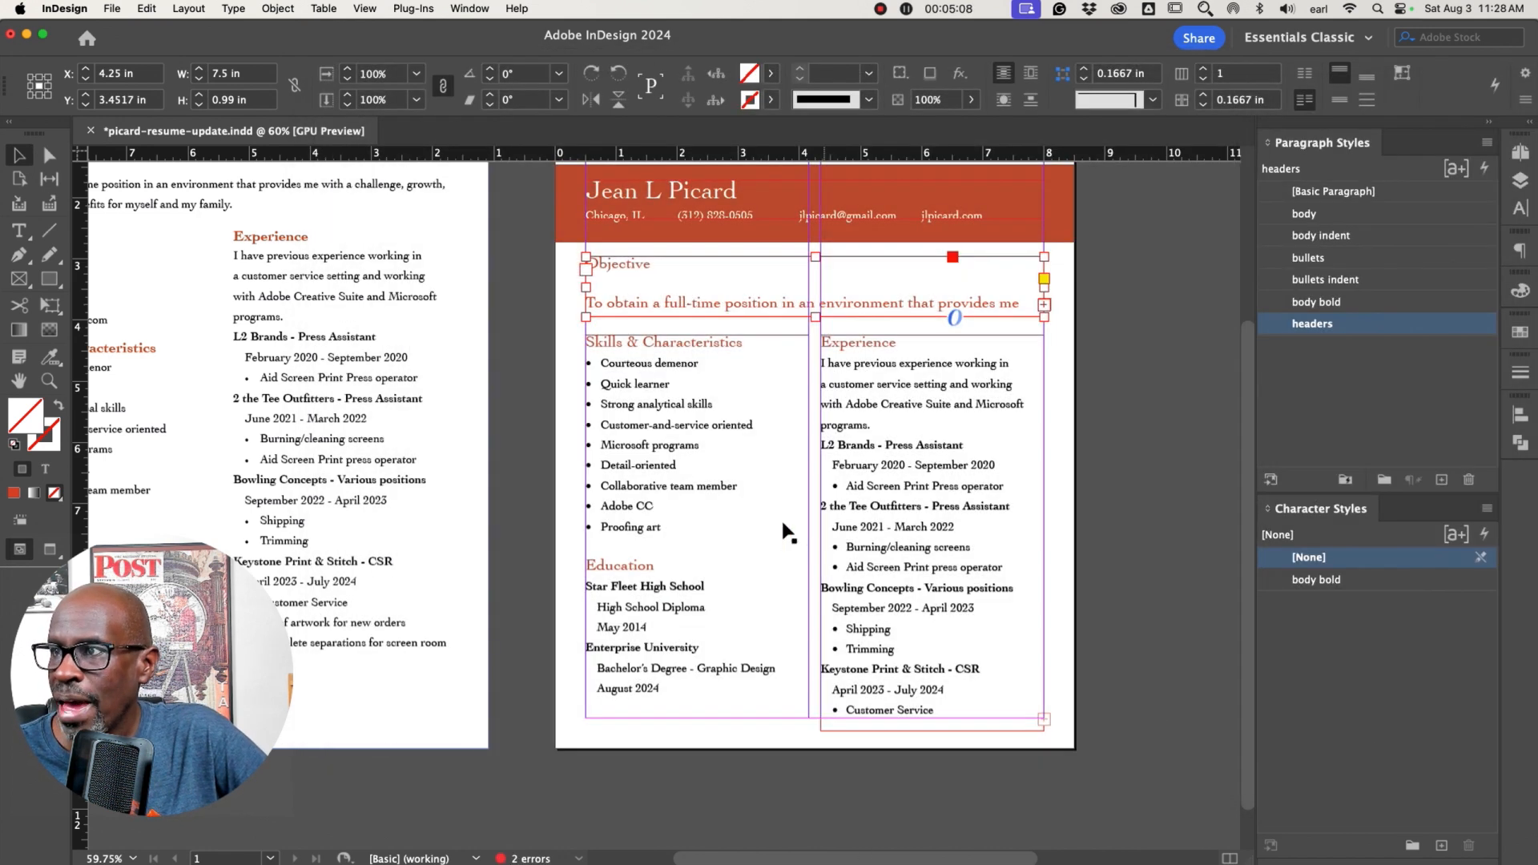
Apply the body paragraph style to the objective paragraph text
double_click(815, 316)
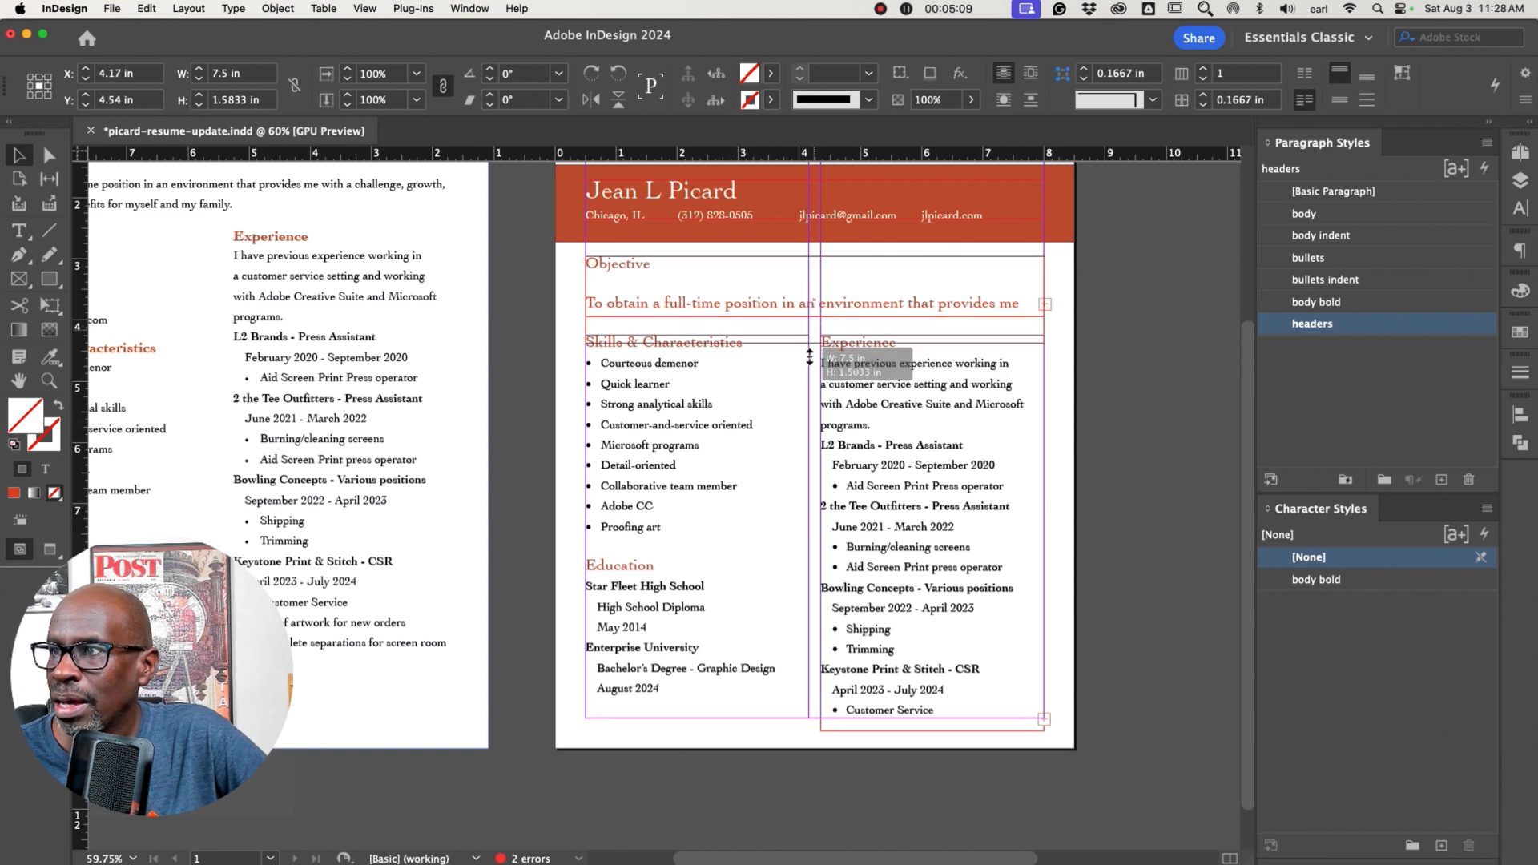
double_click(719, 302)
drag(588, 300, 956, 435)
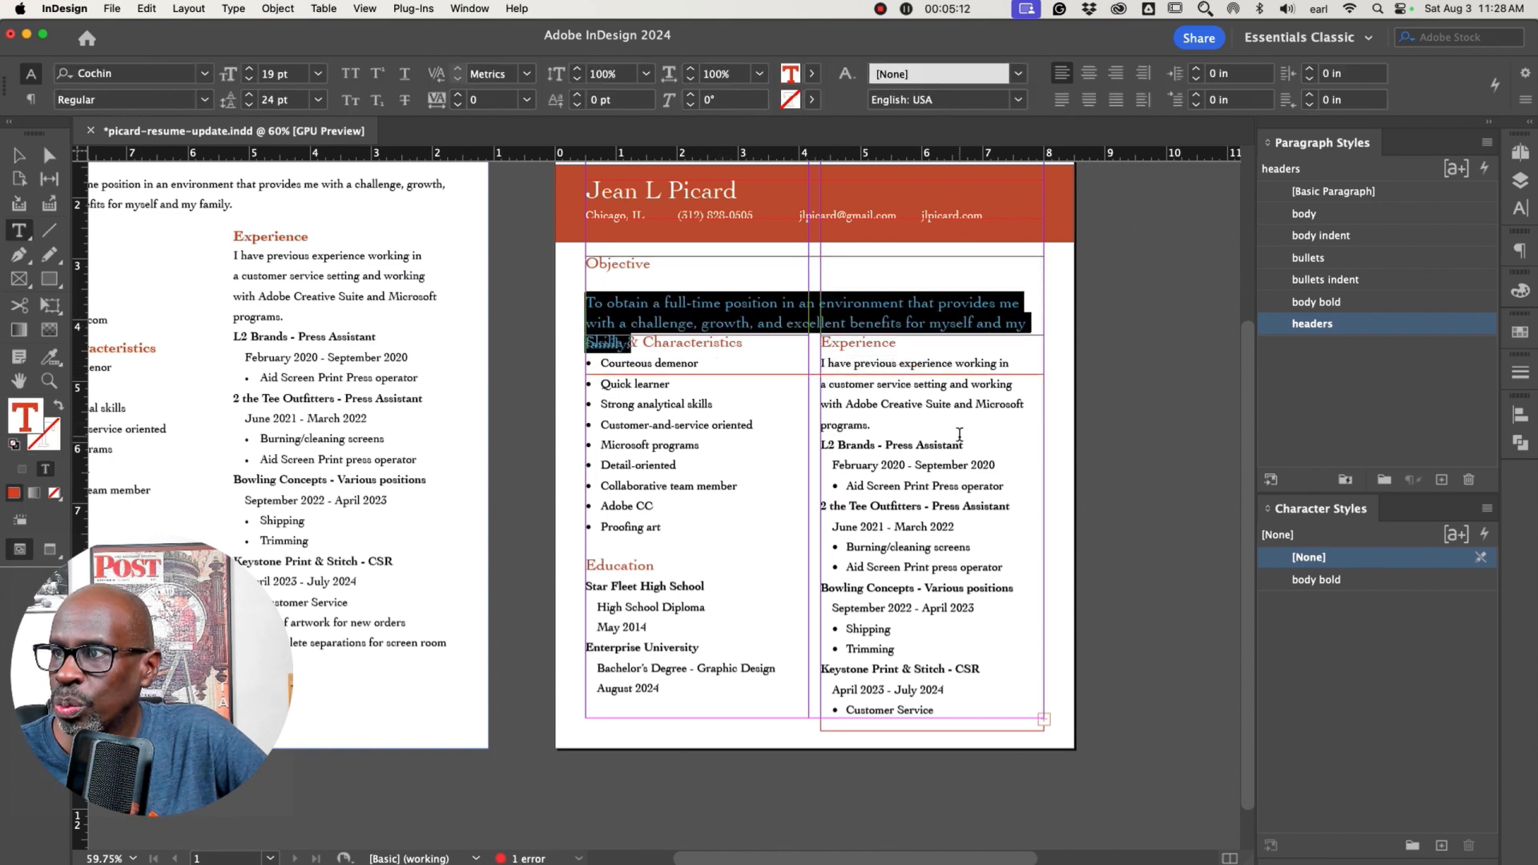
click(1311, 219)
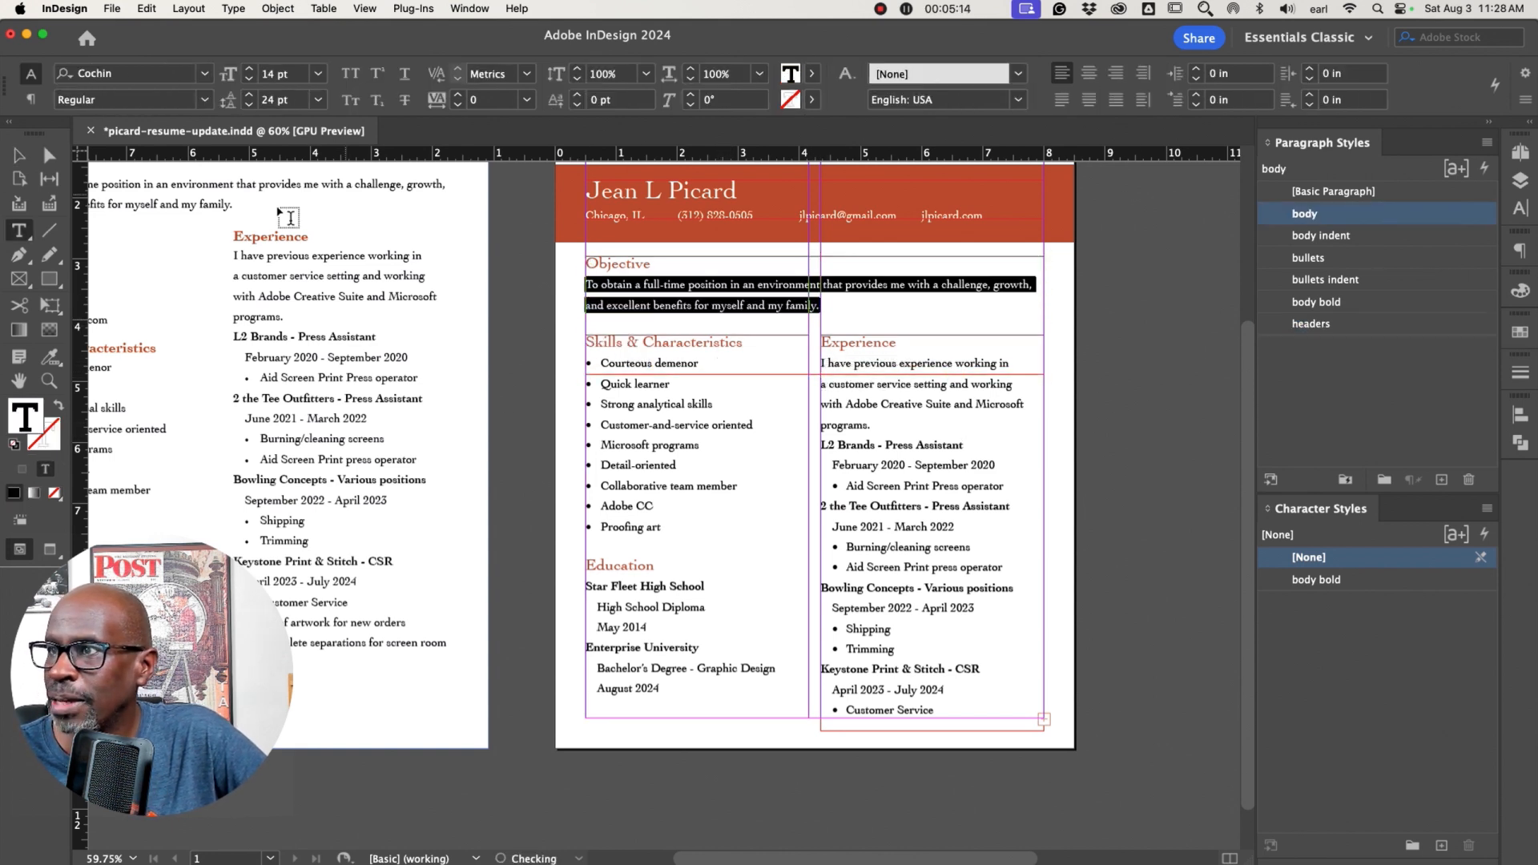
click(18, 154)
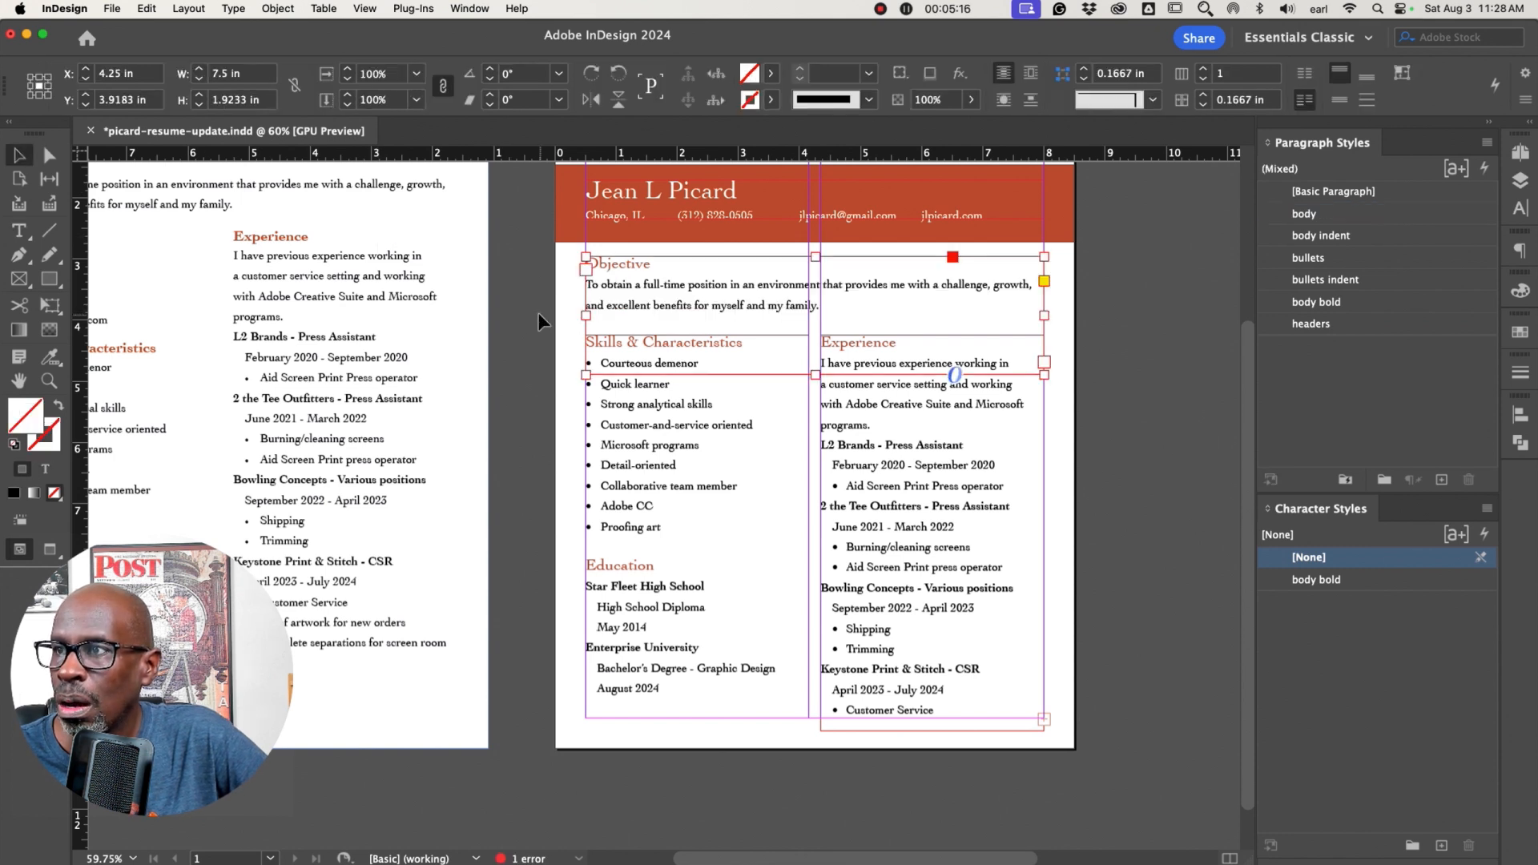
Preview the layout and lengthen the right column frame down to the page's bottom edge
click(539, 313)
key(w)
key(w)
key(w)
key(w)
key(w)
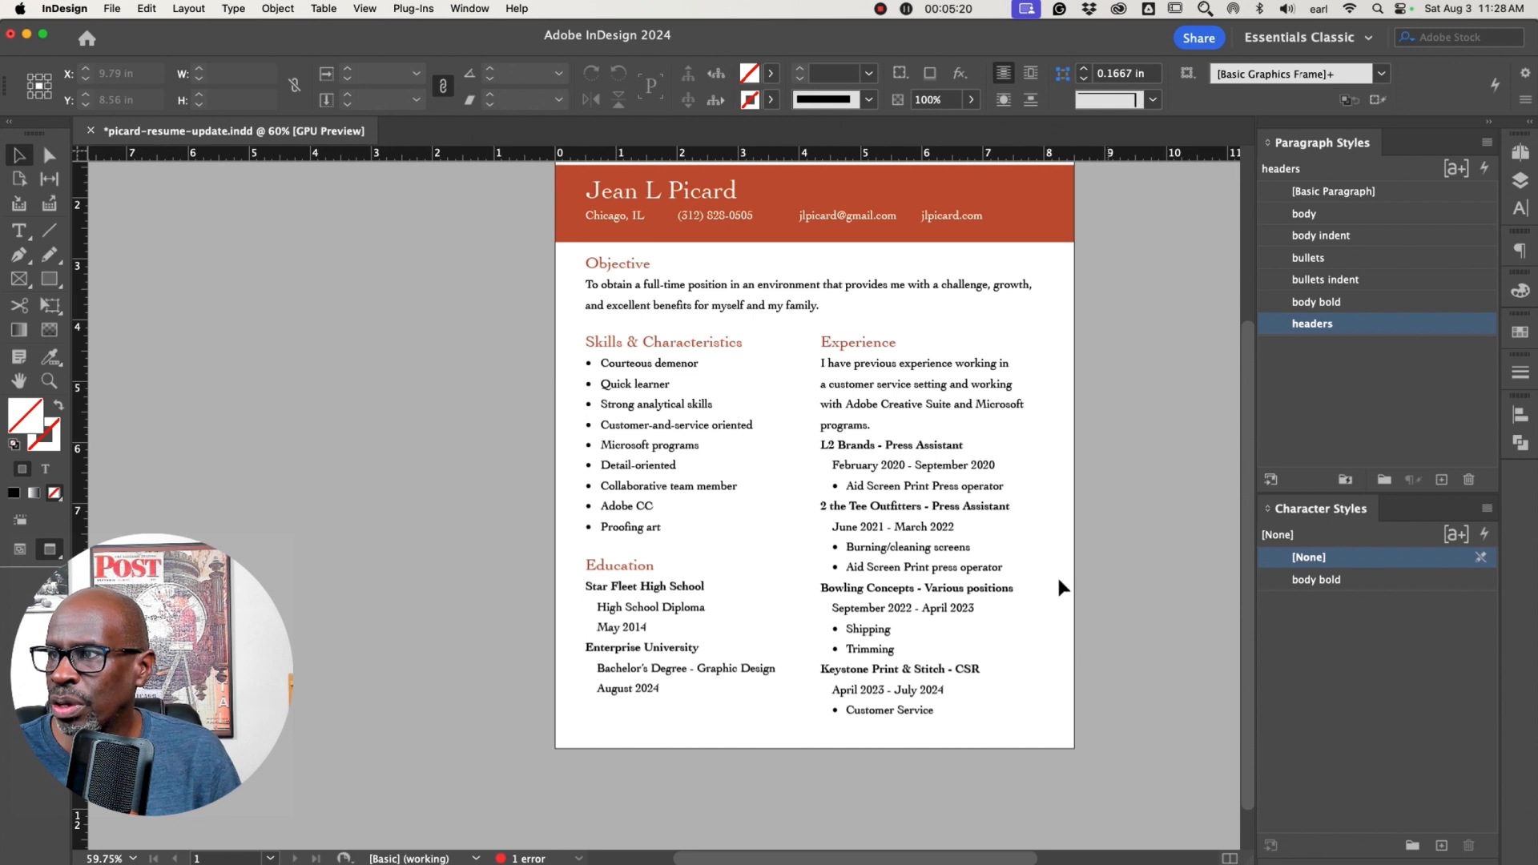
click(907, 645)
drag(932, 731, 932, 754)
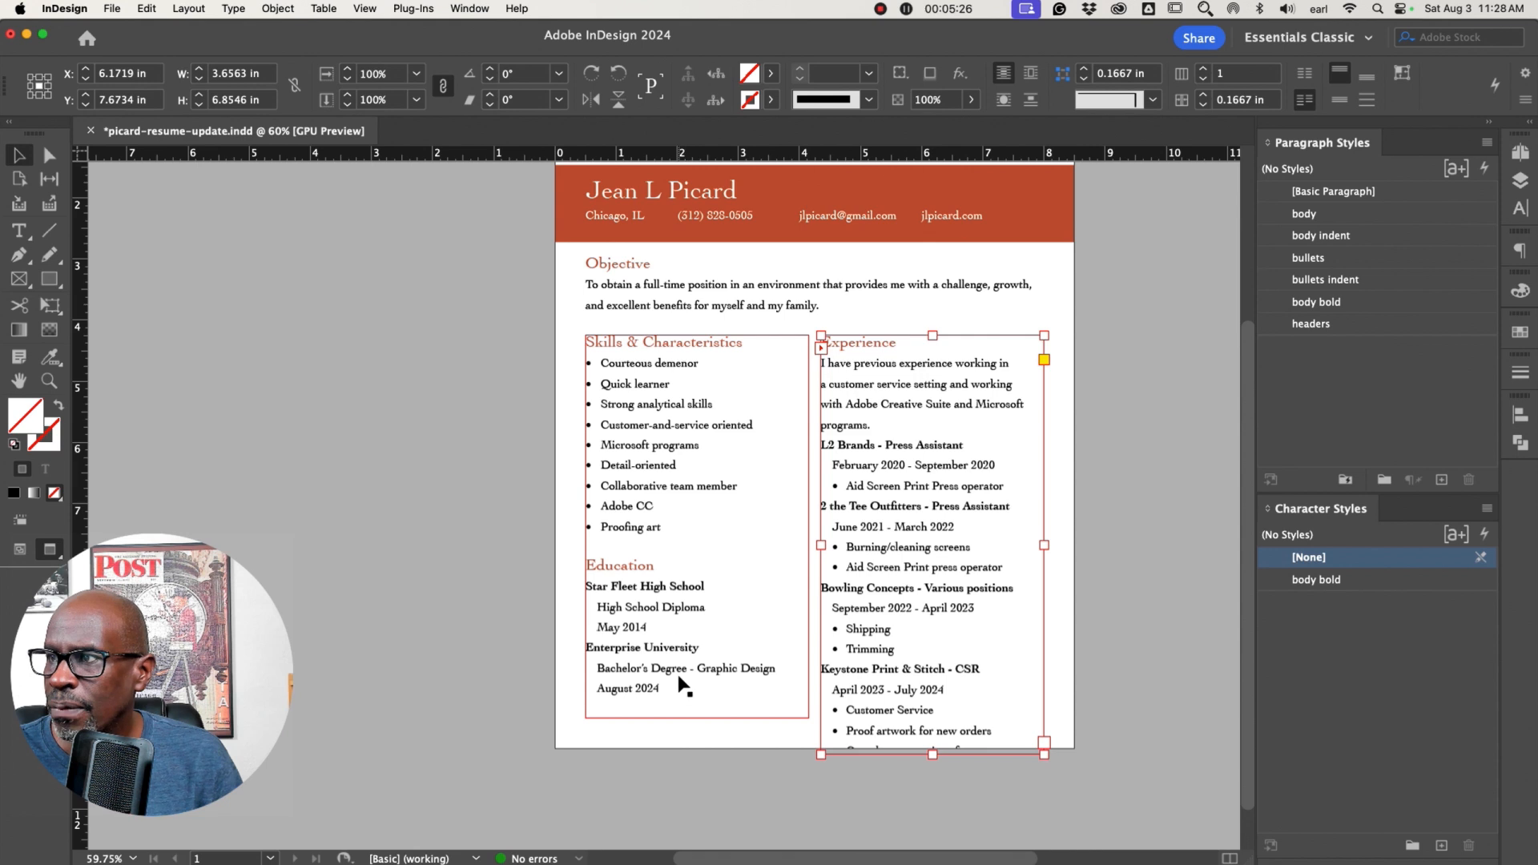
Compare the new layout with the original resume design on the neighbouring page
click(468, 416)
key(w)
scroll(572, 401, left, 5)
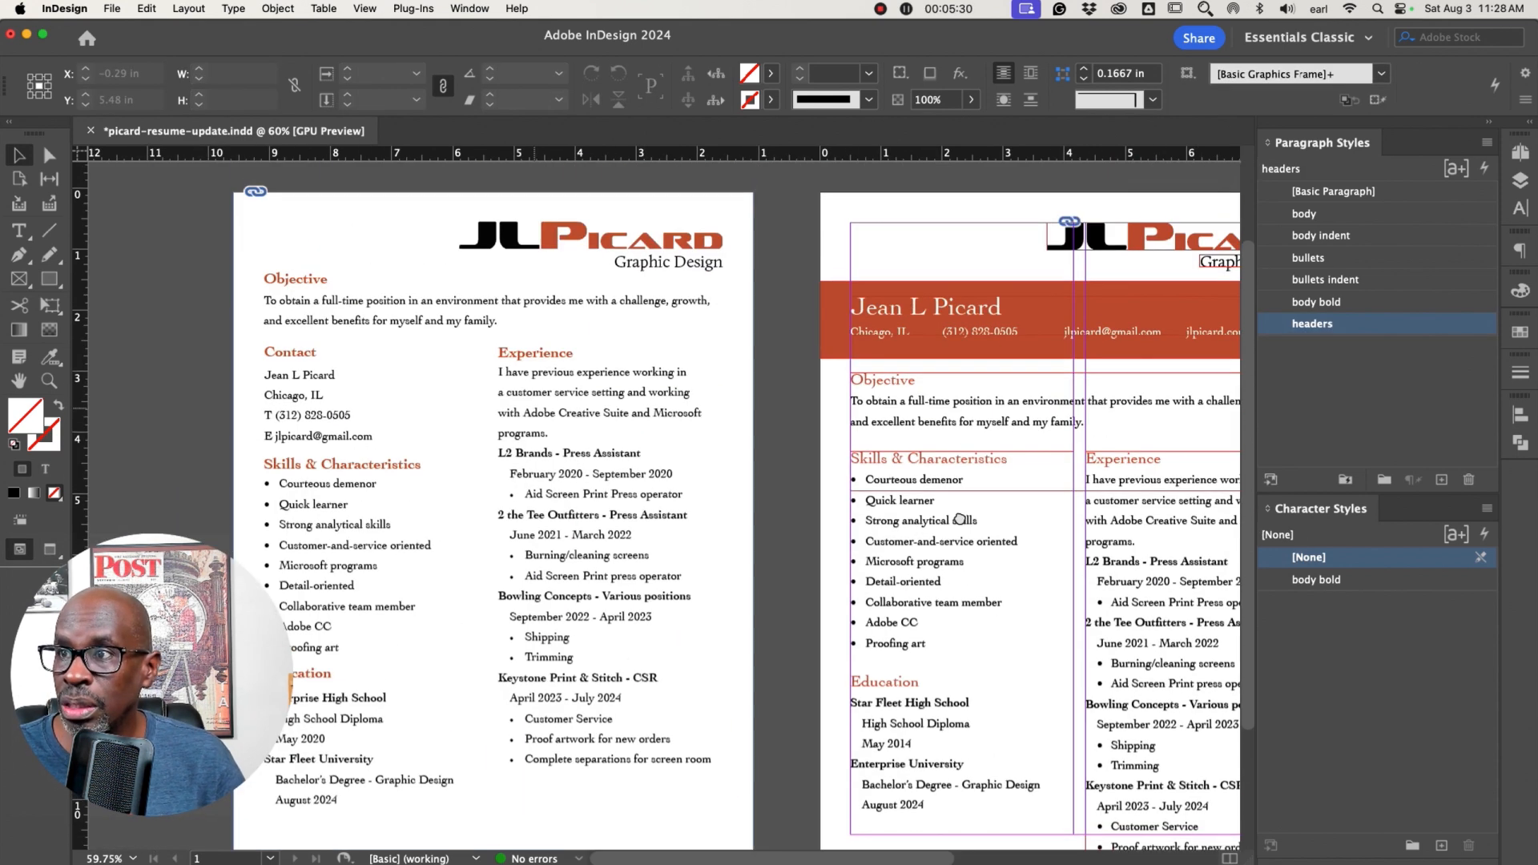
key(w)
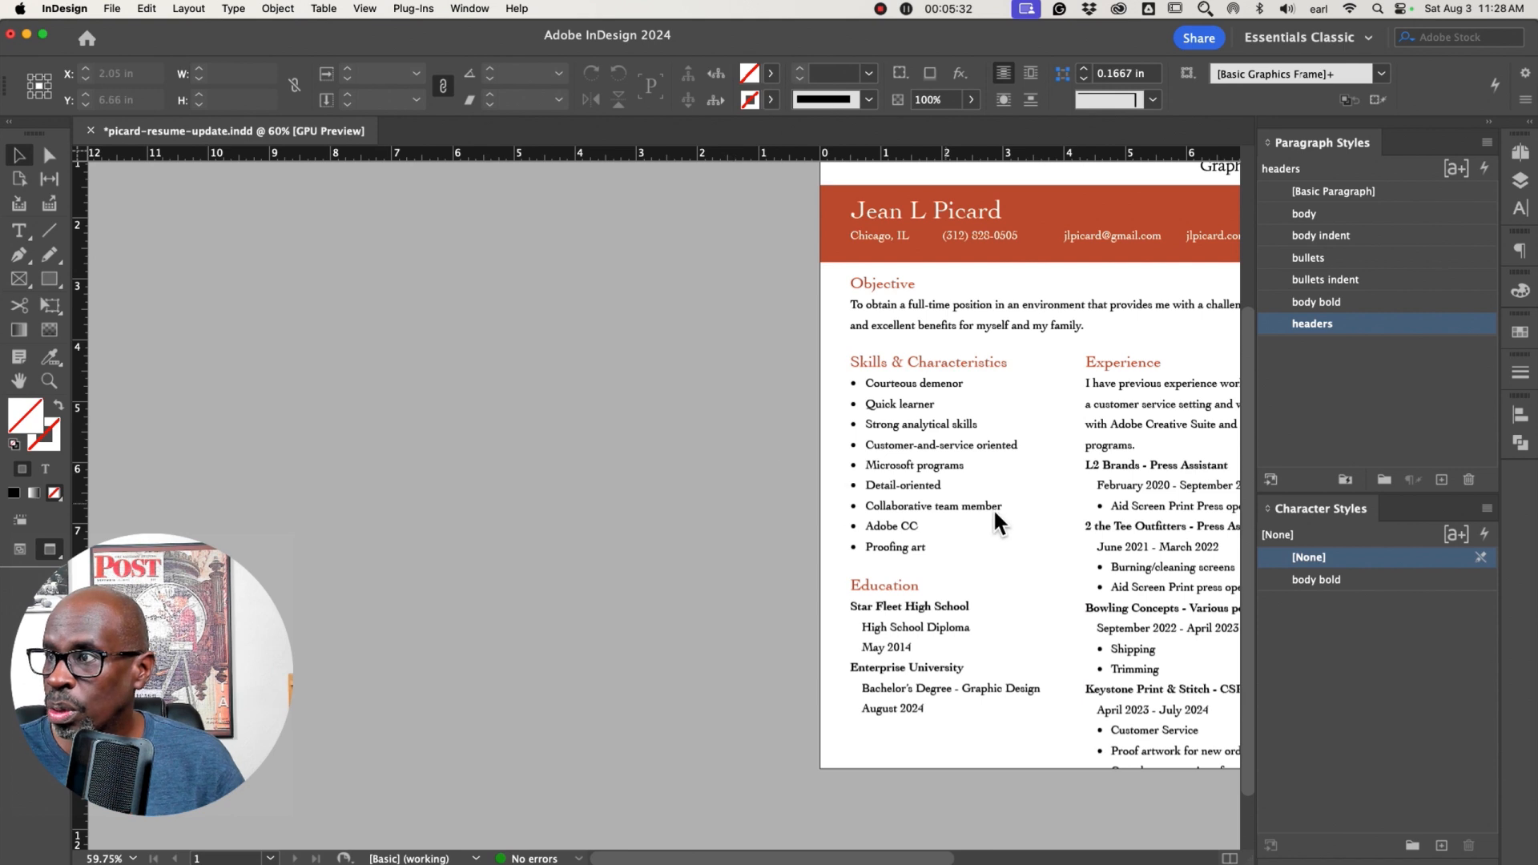
scroll(954, 521, right, 5)
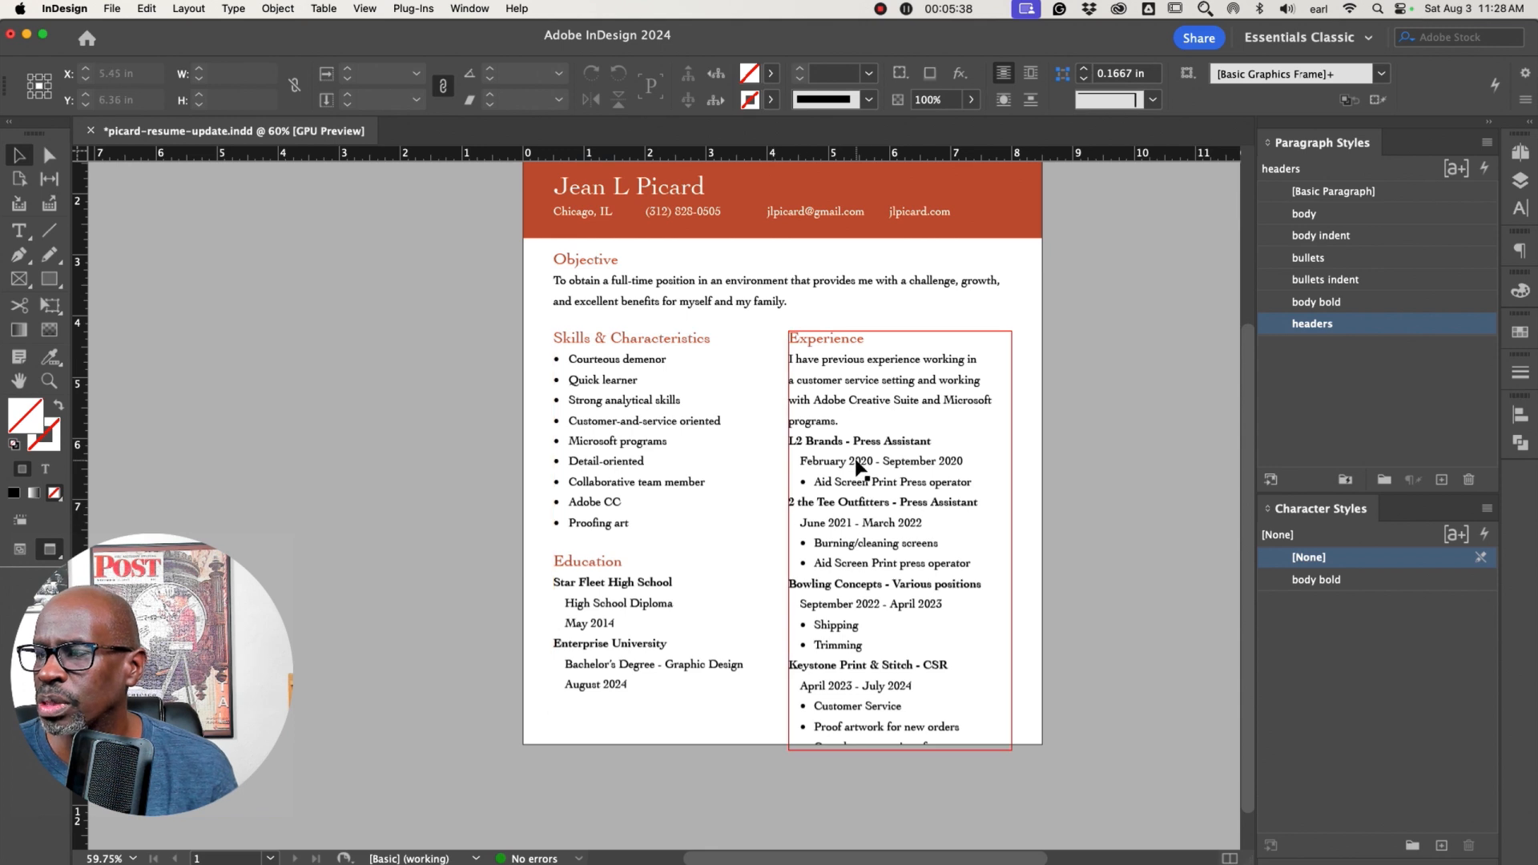
Create a new paragraph style from the L2 Brands - Press Assistant line and name it sub-head
double_click(836, 439)
drag(911, 461, 839, 436)
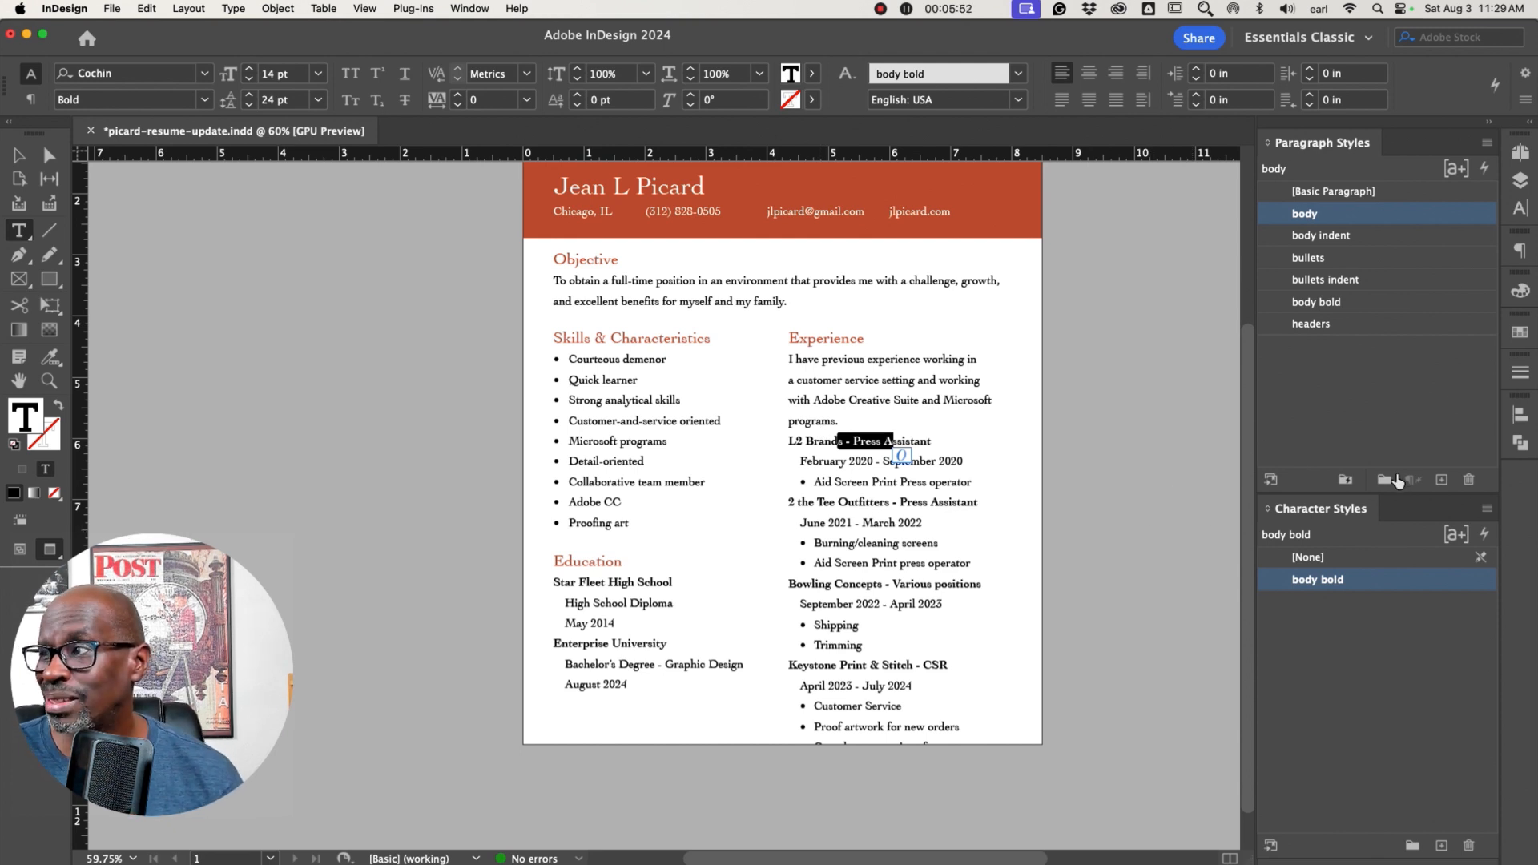
triple_click(916, 441)
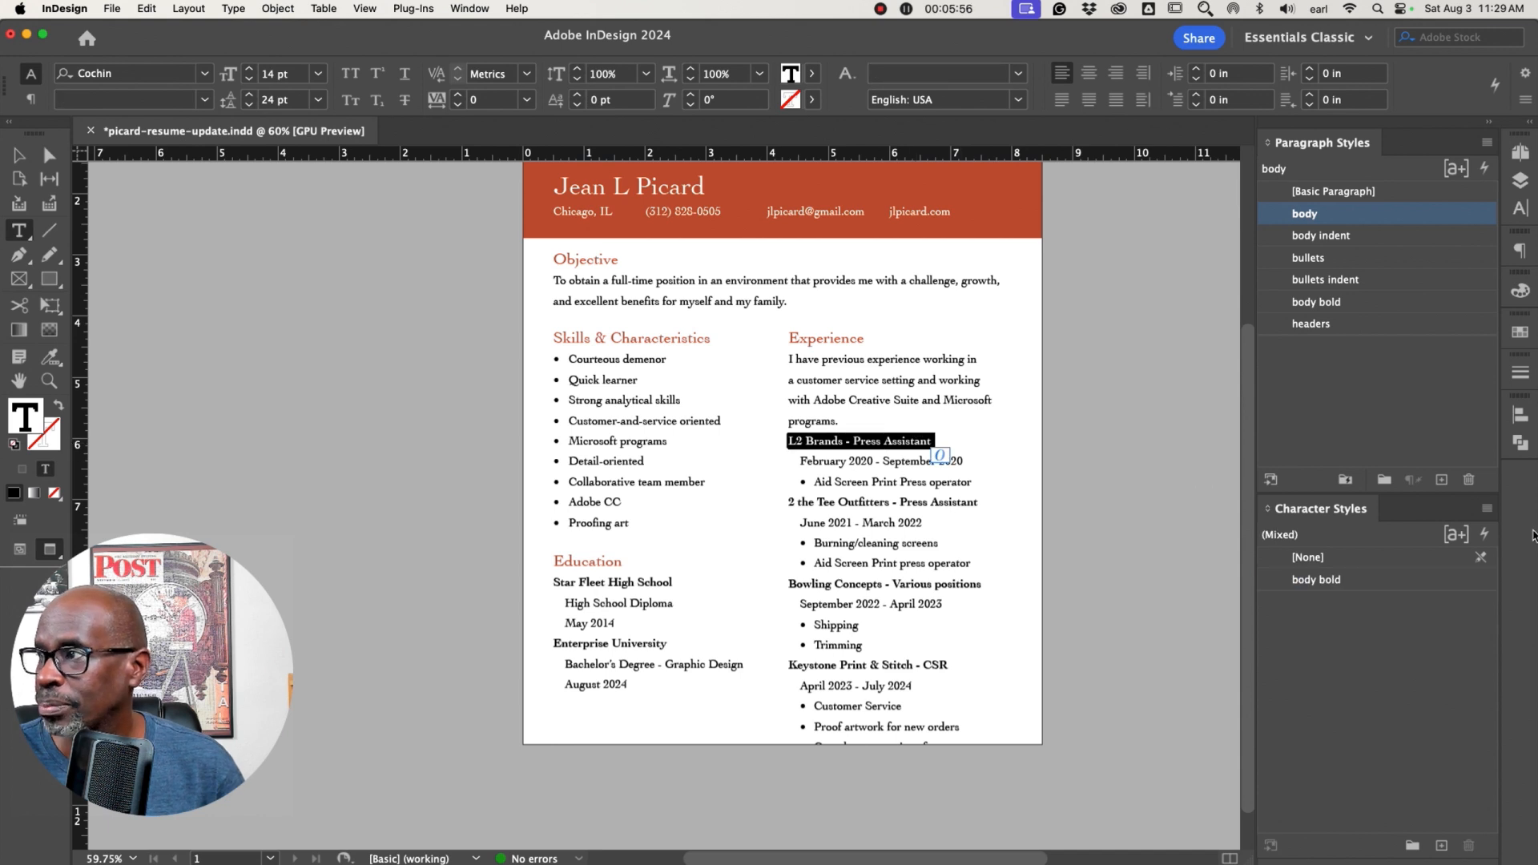
click(1441, 479)
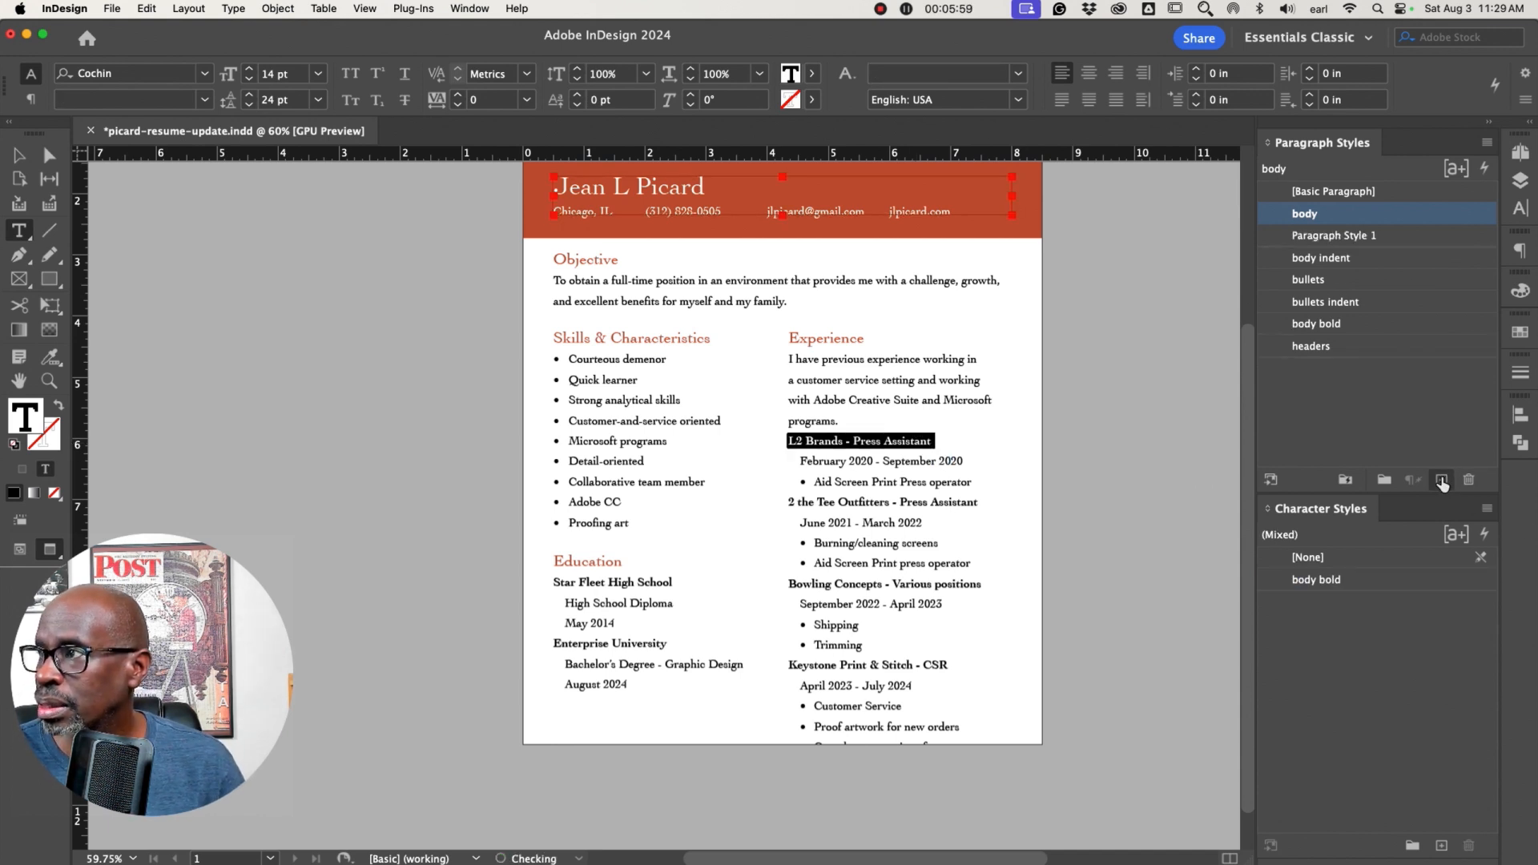
double_click(1335, 238)
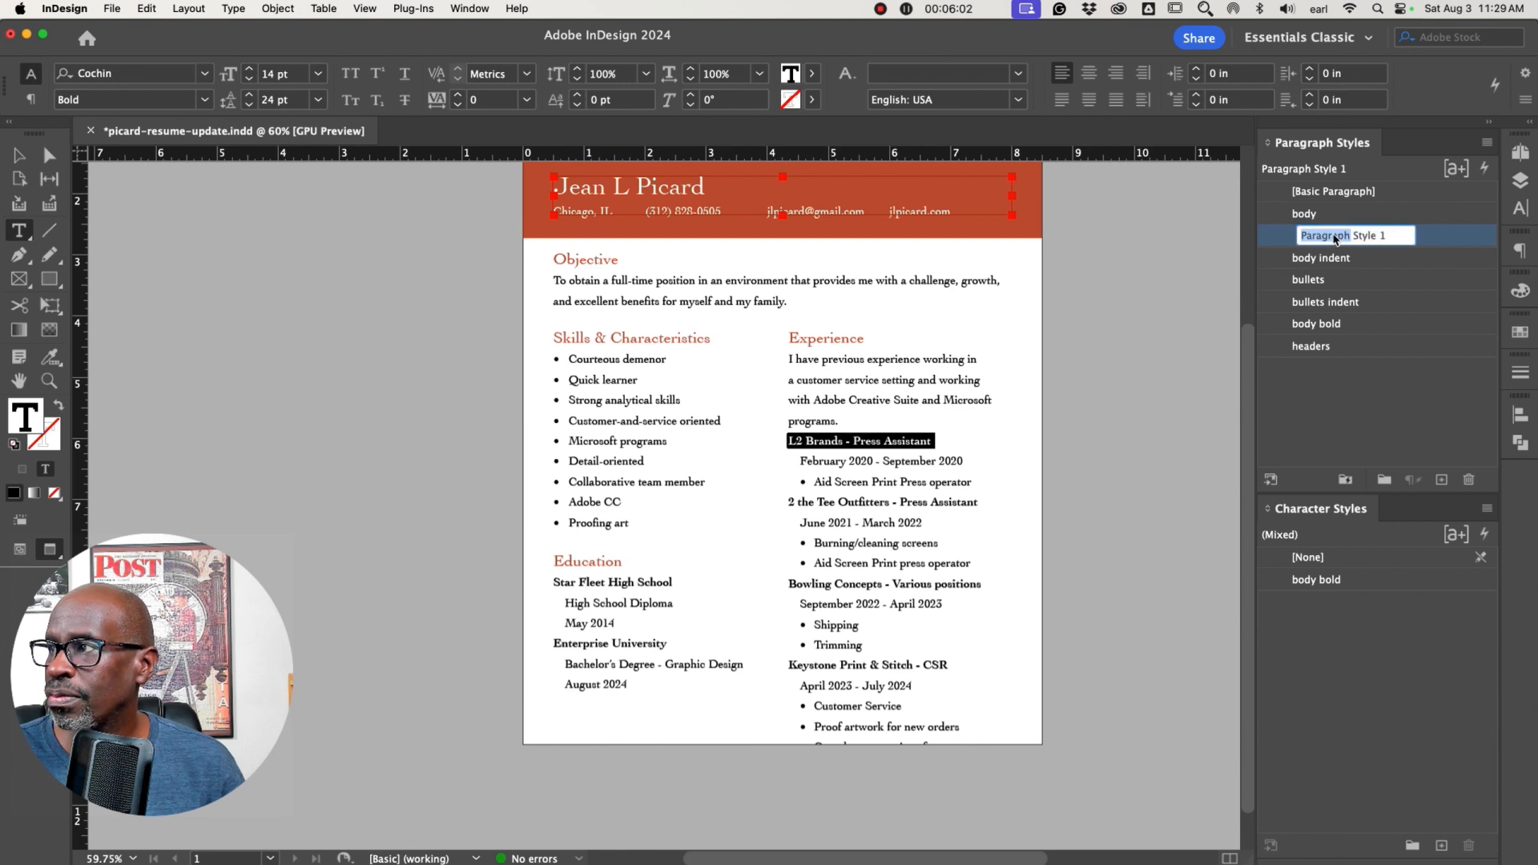
key(super+a)
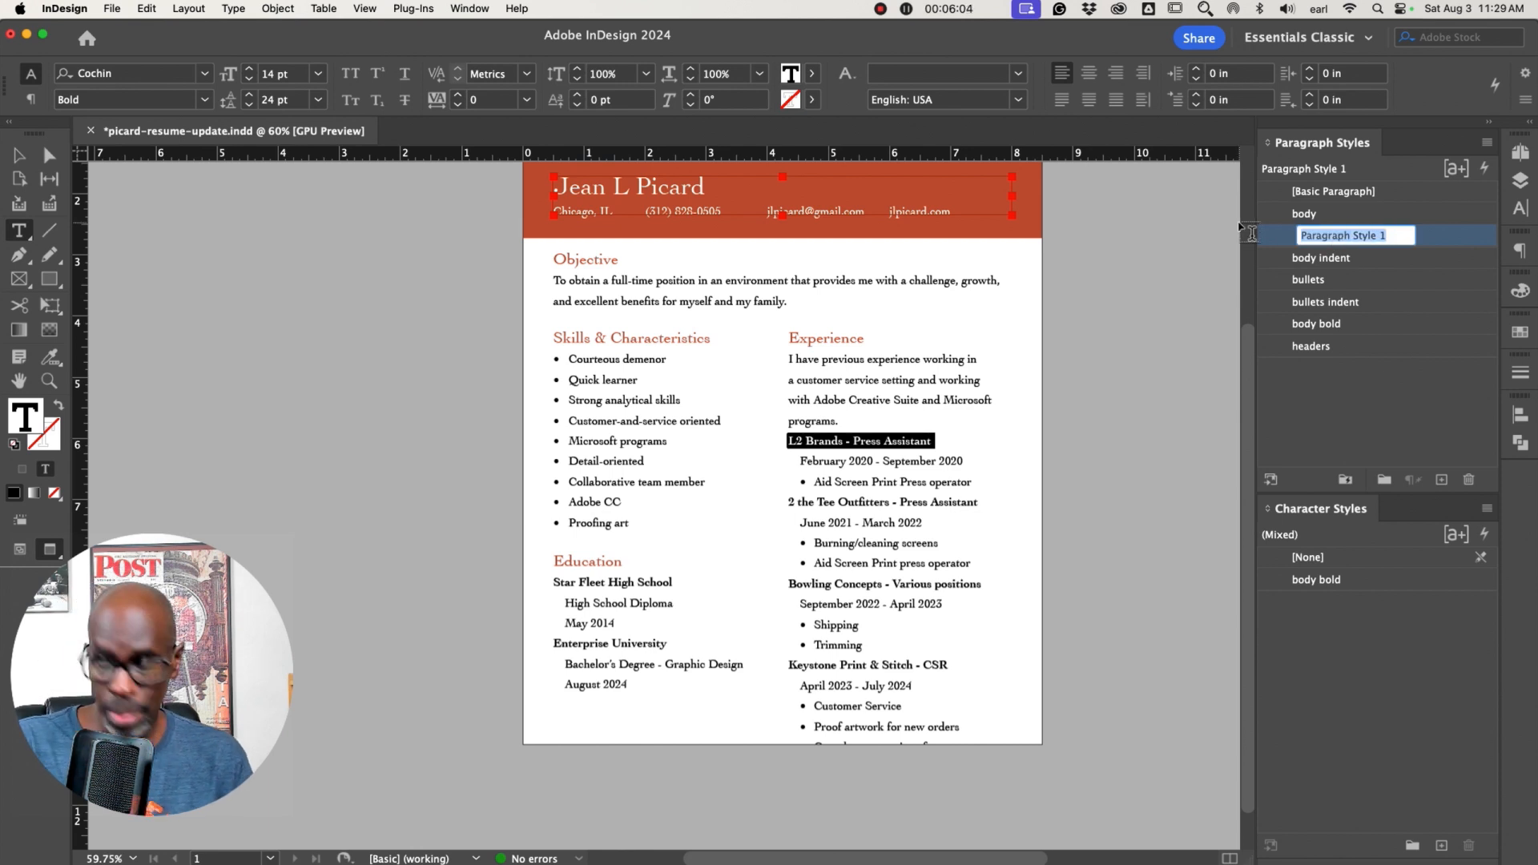
text(su)
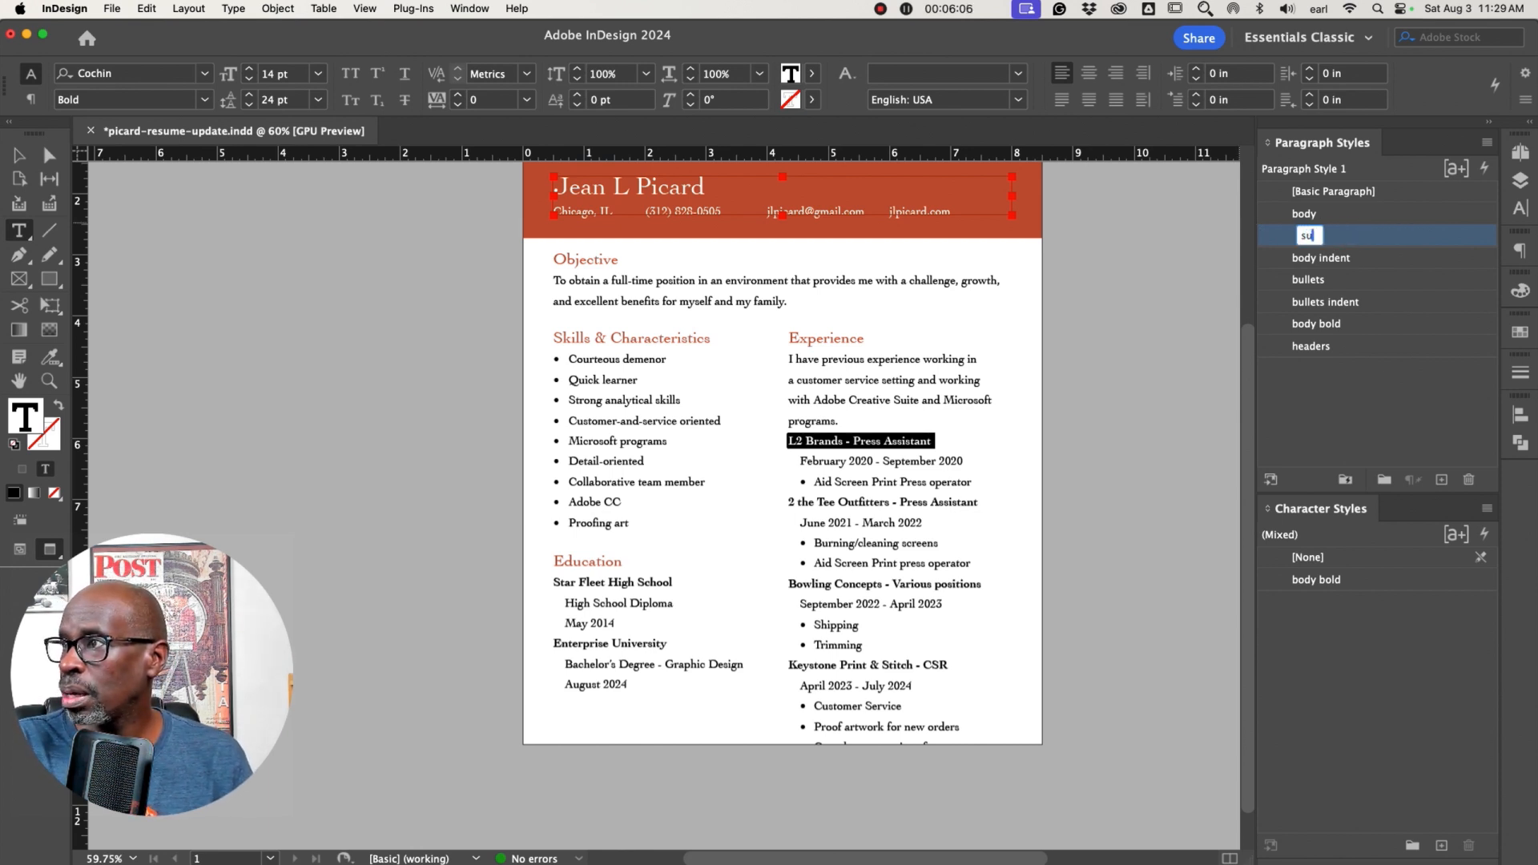
text(b-head)
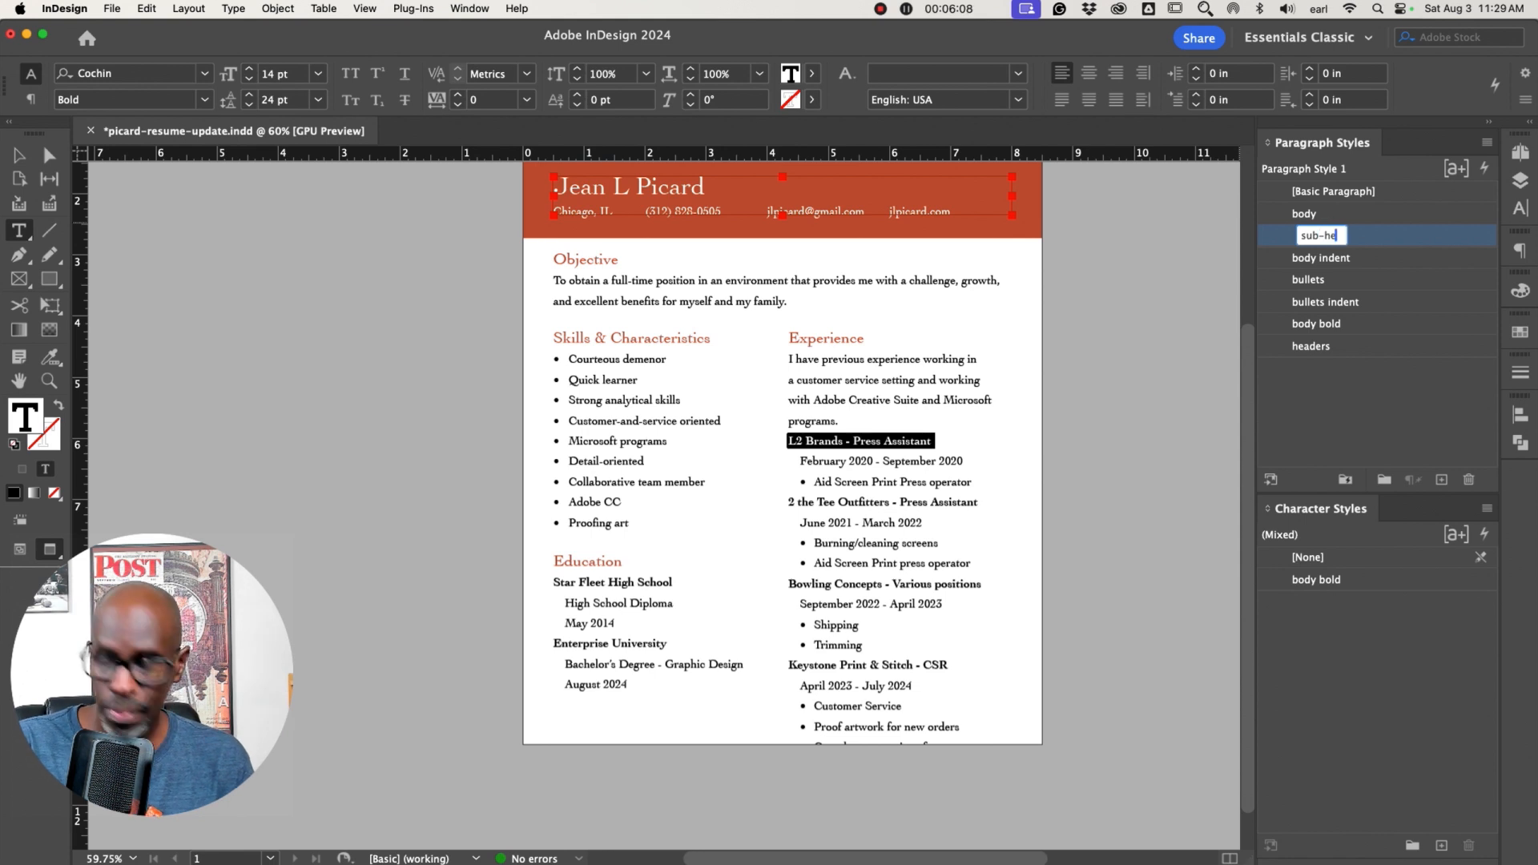
key(Return)
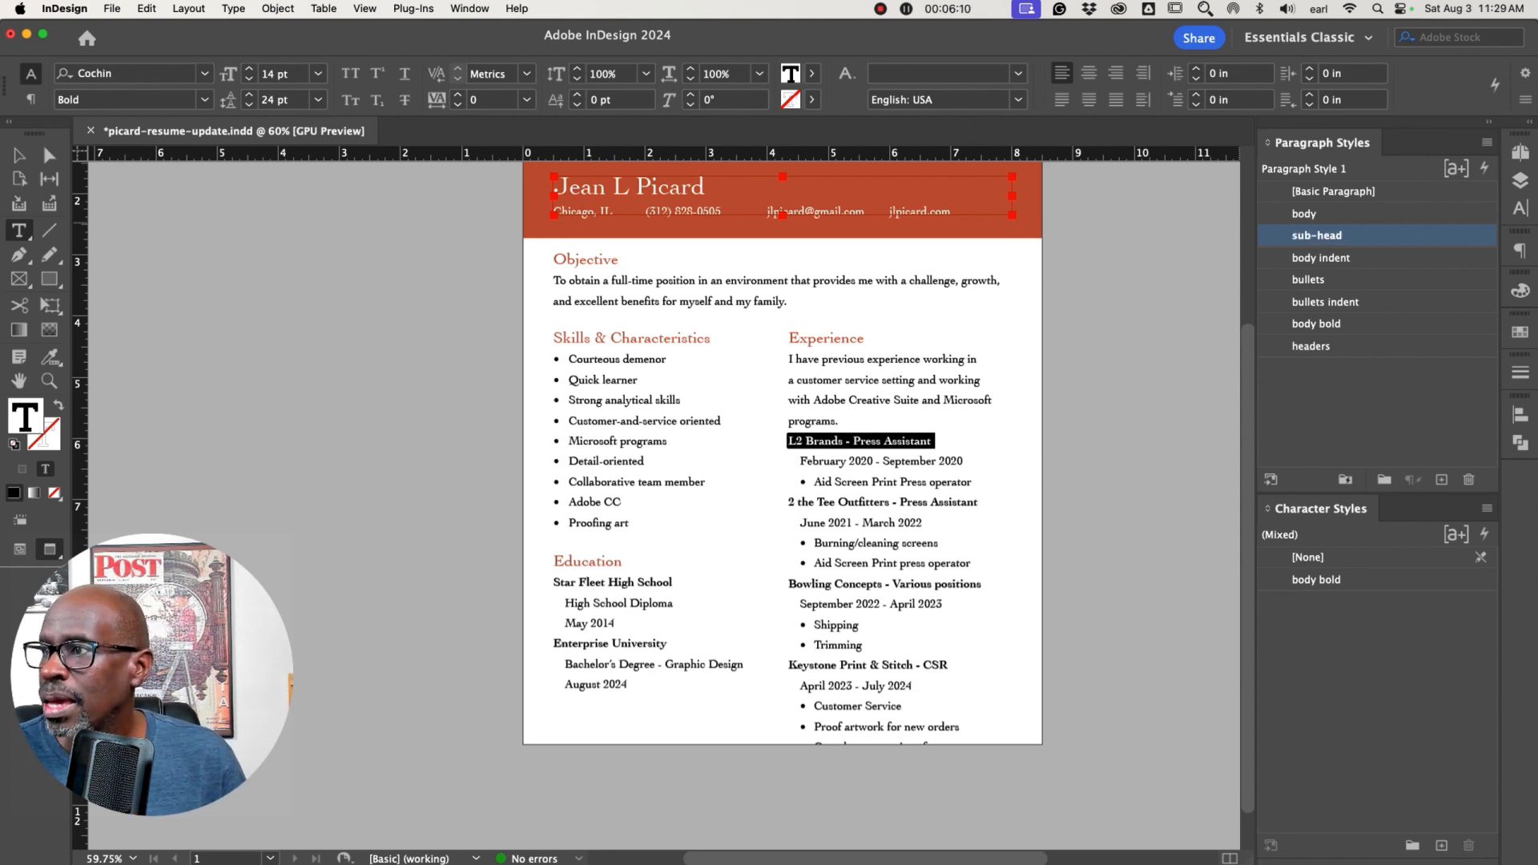
Set the sub-head paragraph style's space before to 0.125 in
double_click(1301, 237)
drag(592, 50, 1170, 117)
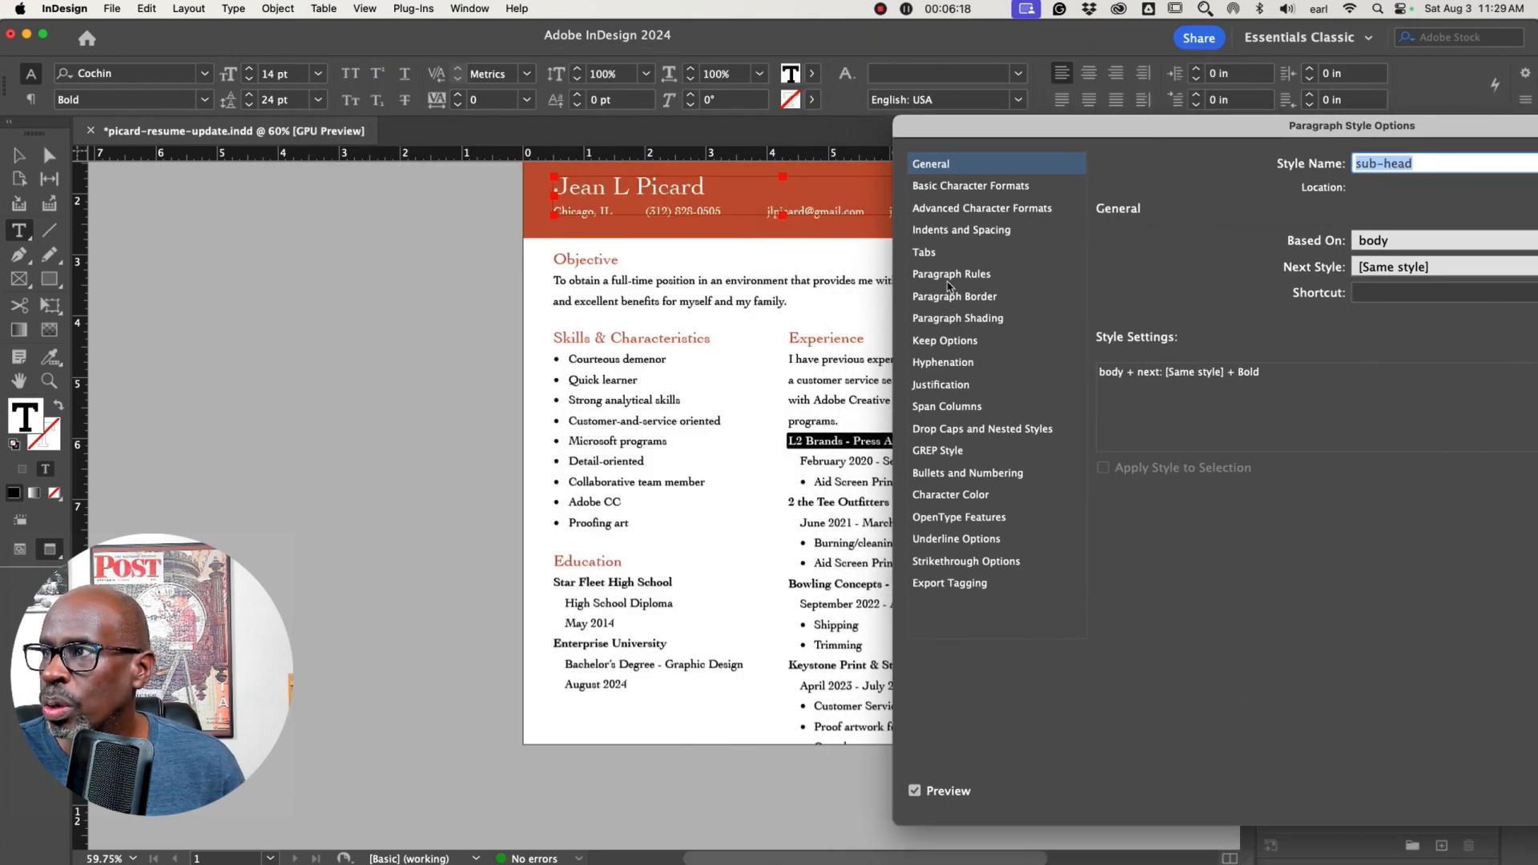
click(948, 232)
drag(1005, 136, 1159, 141)
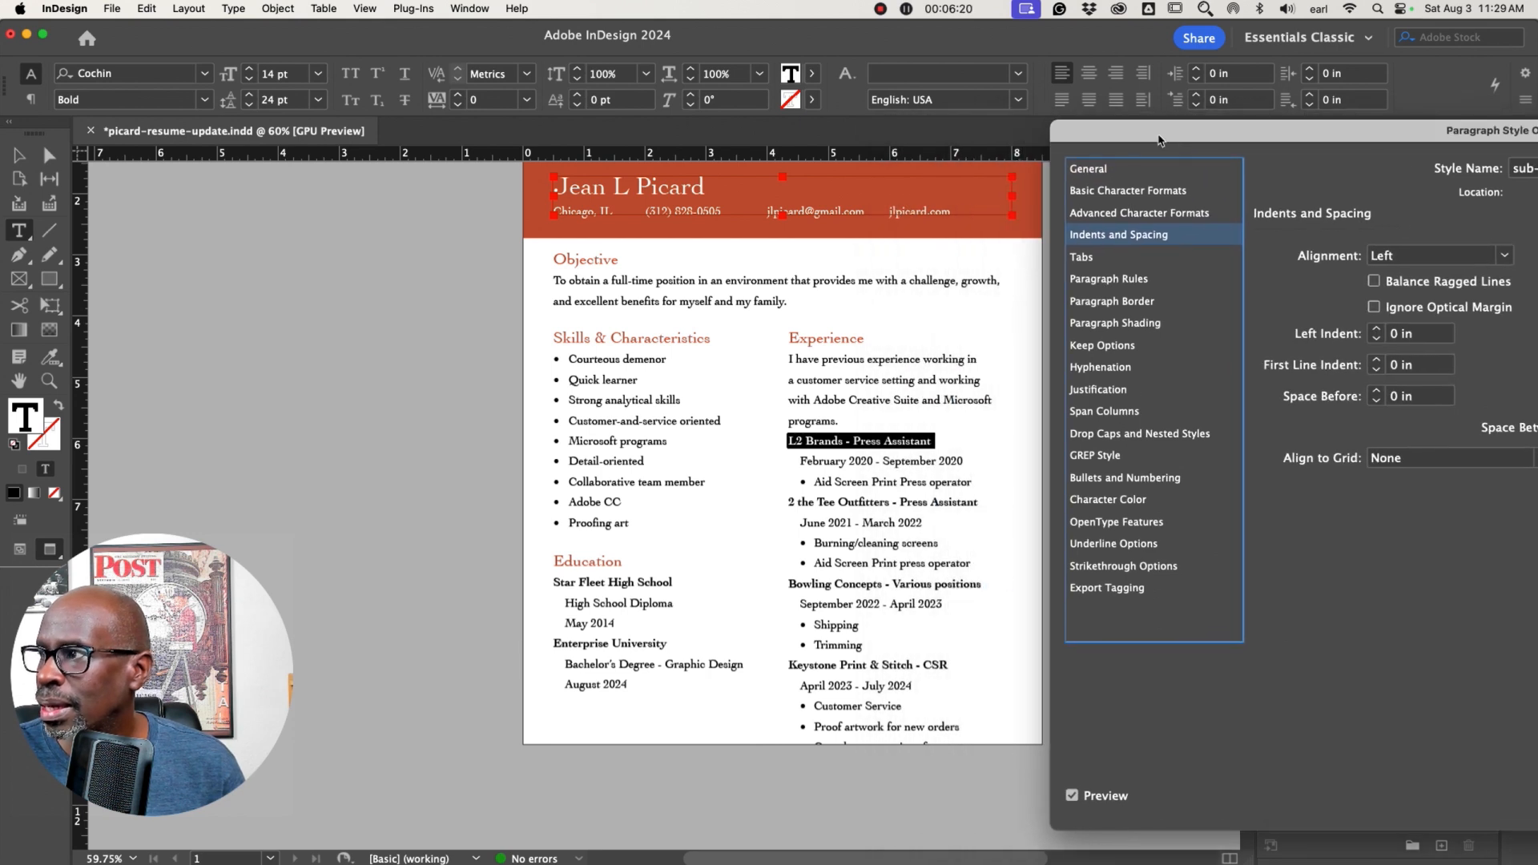
click(1375, 393)
click(1375, 393)
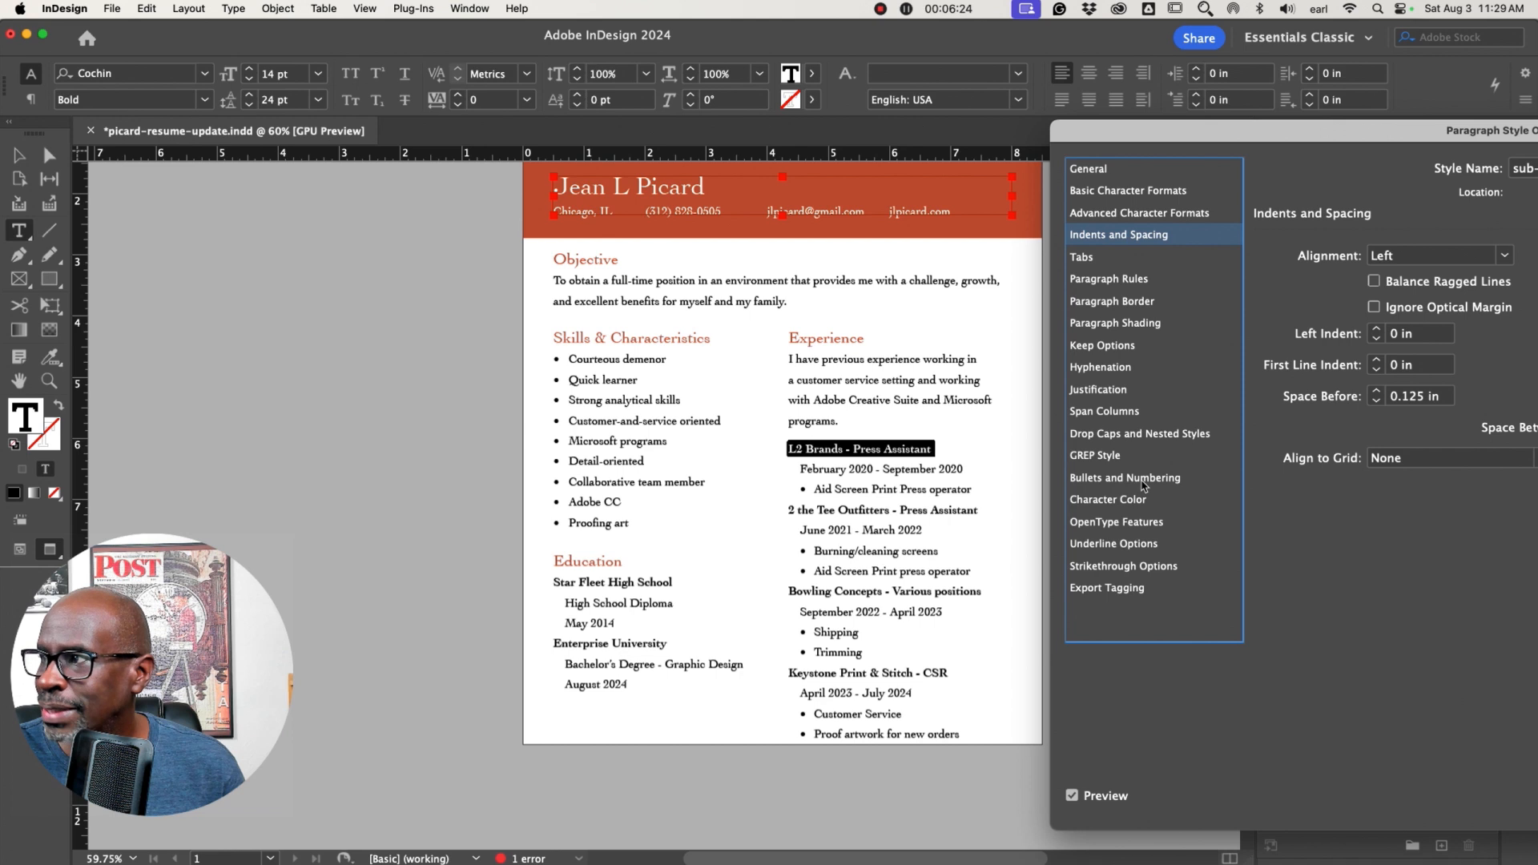
drag(1389, 136, 980, 45)
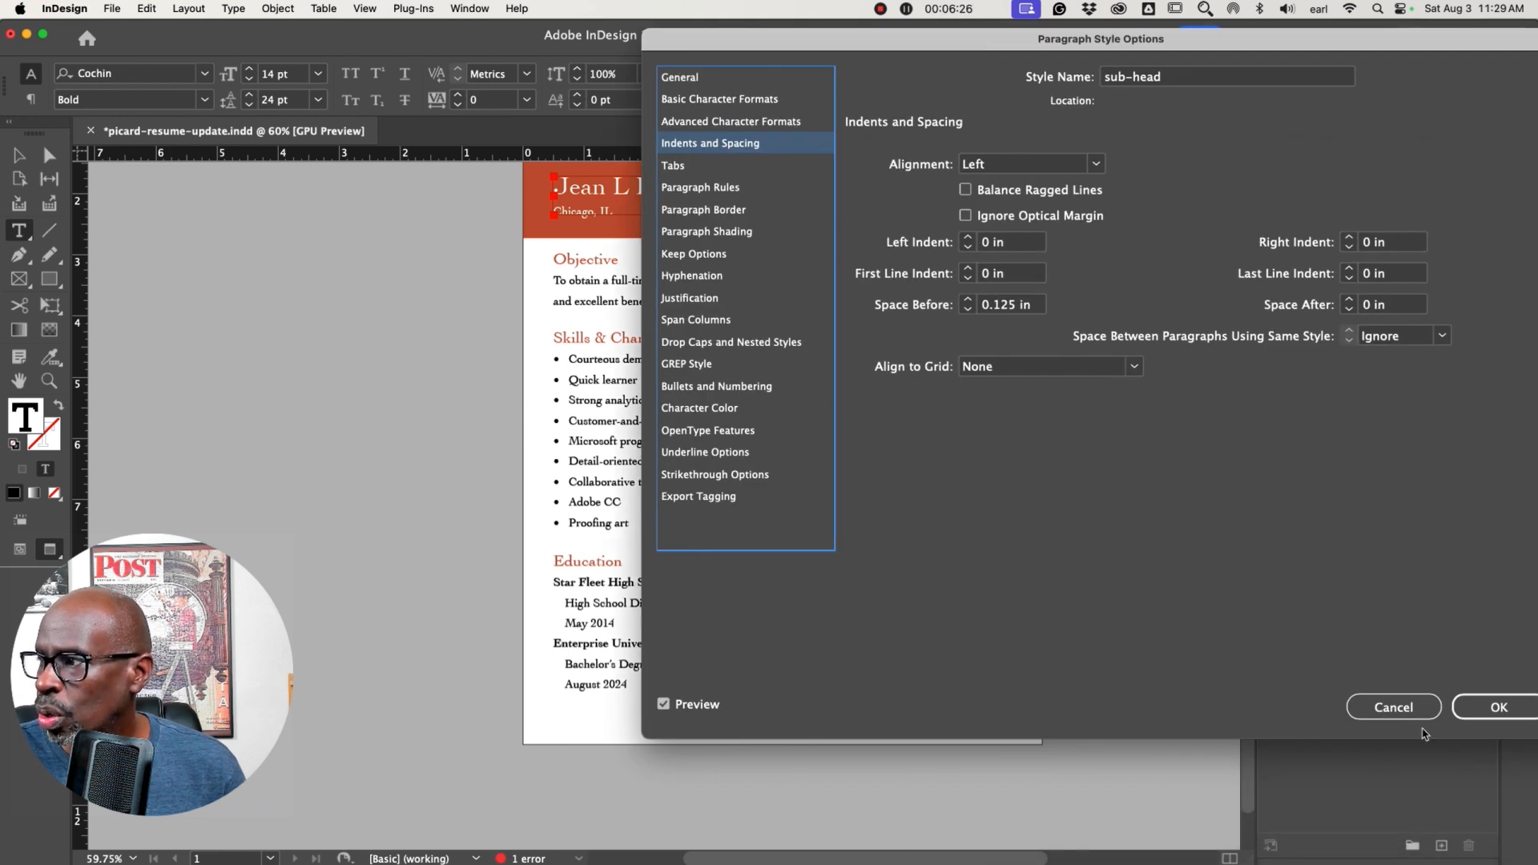
click(1492, 707)
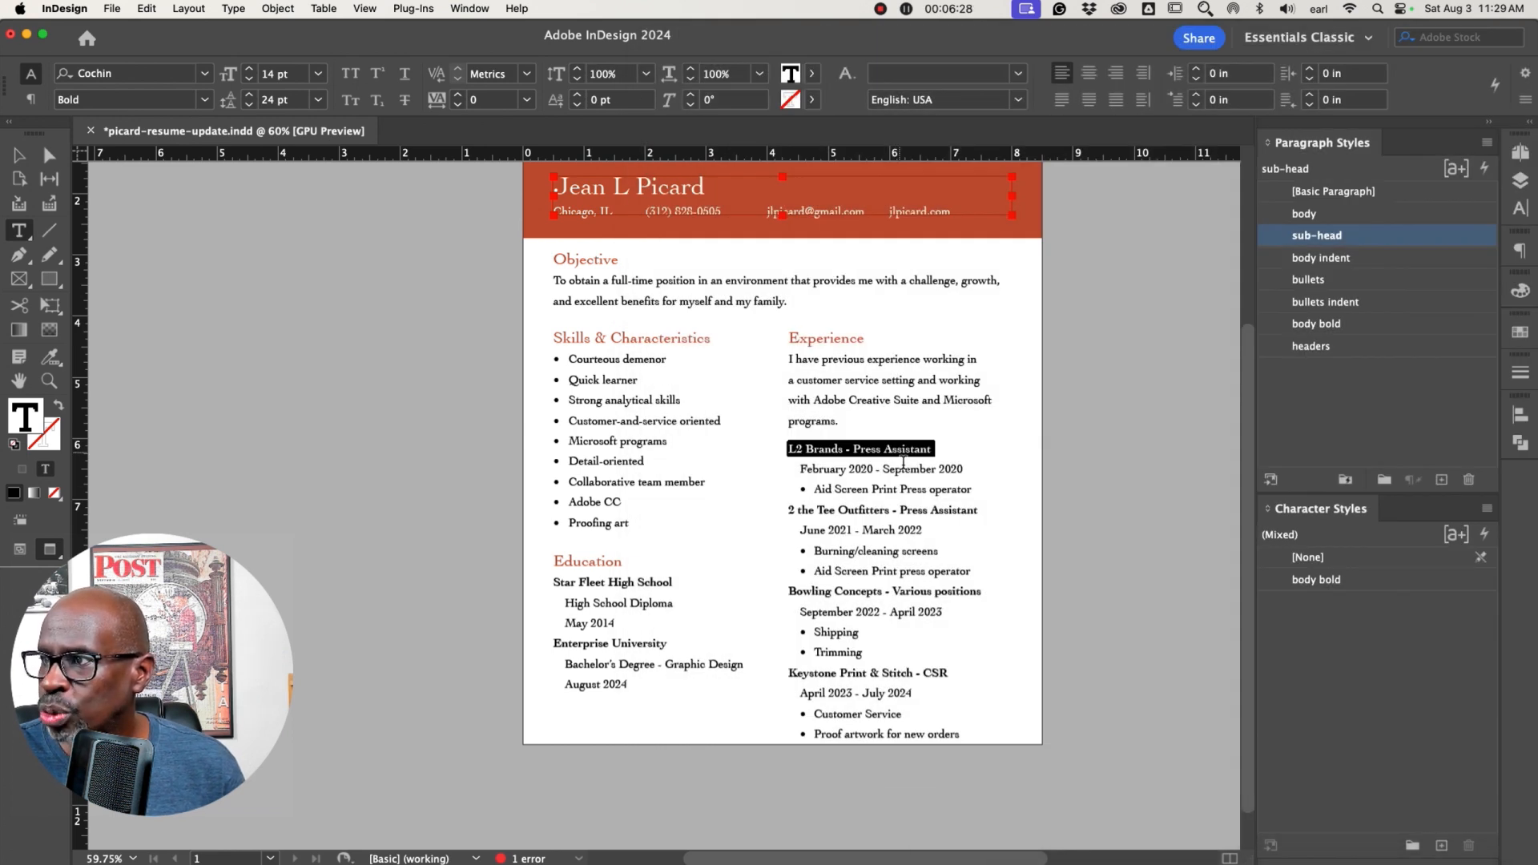
Apply the sub-head style to the 2 the Tee Outfitters and Bowling Concepts job title lines
drag(990, 516, 786, 511)
click(1316, 235)
drag(992, 597, 788, 601)
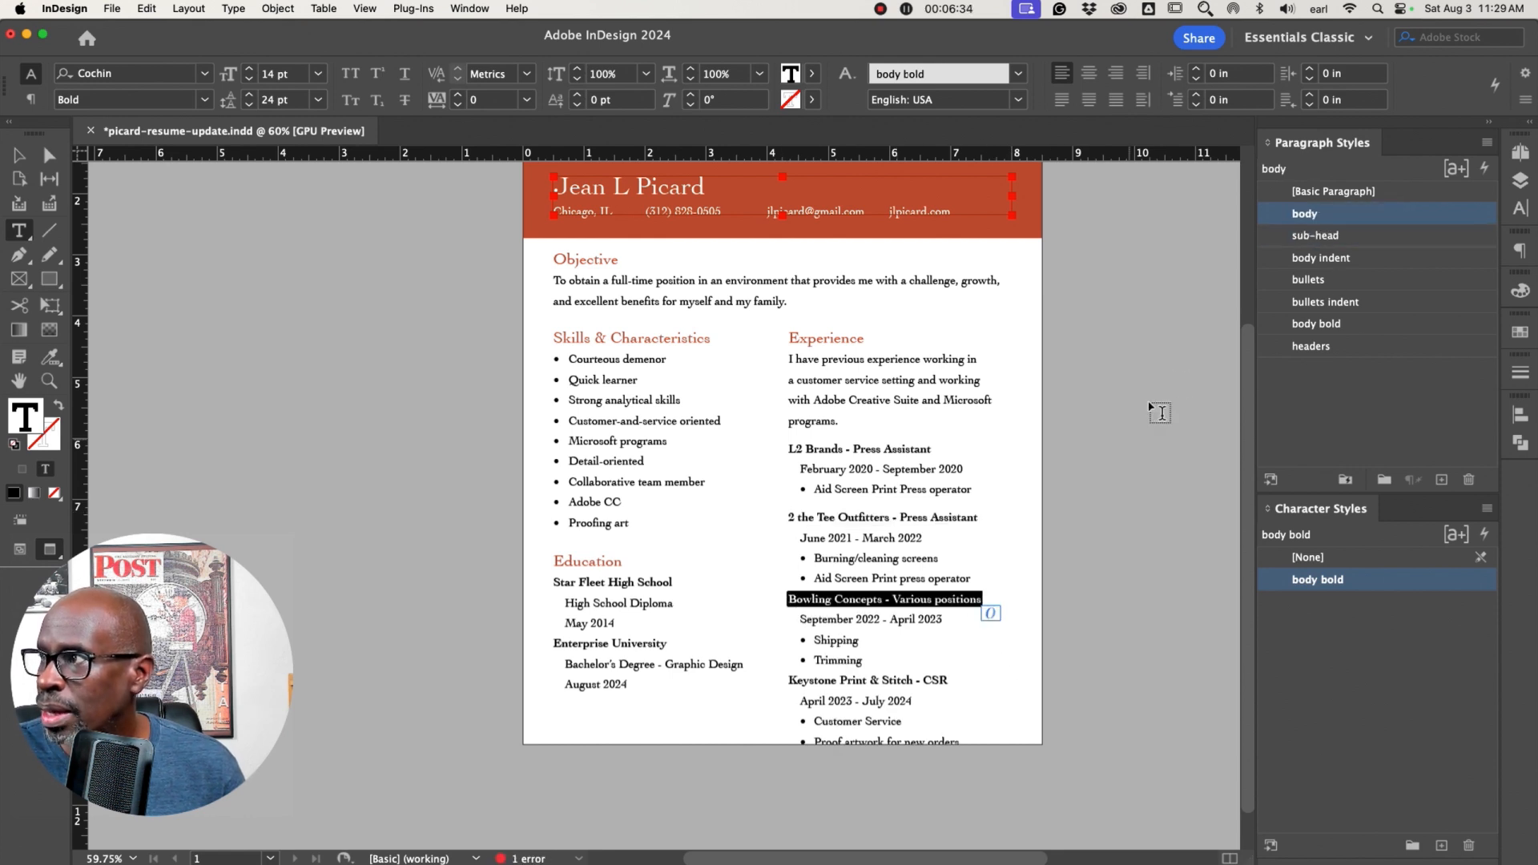
click(1304, 236)
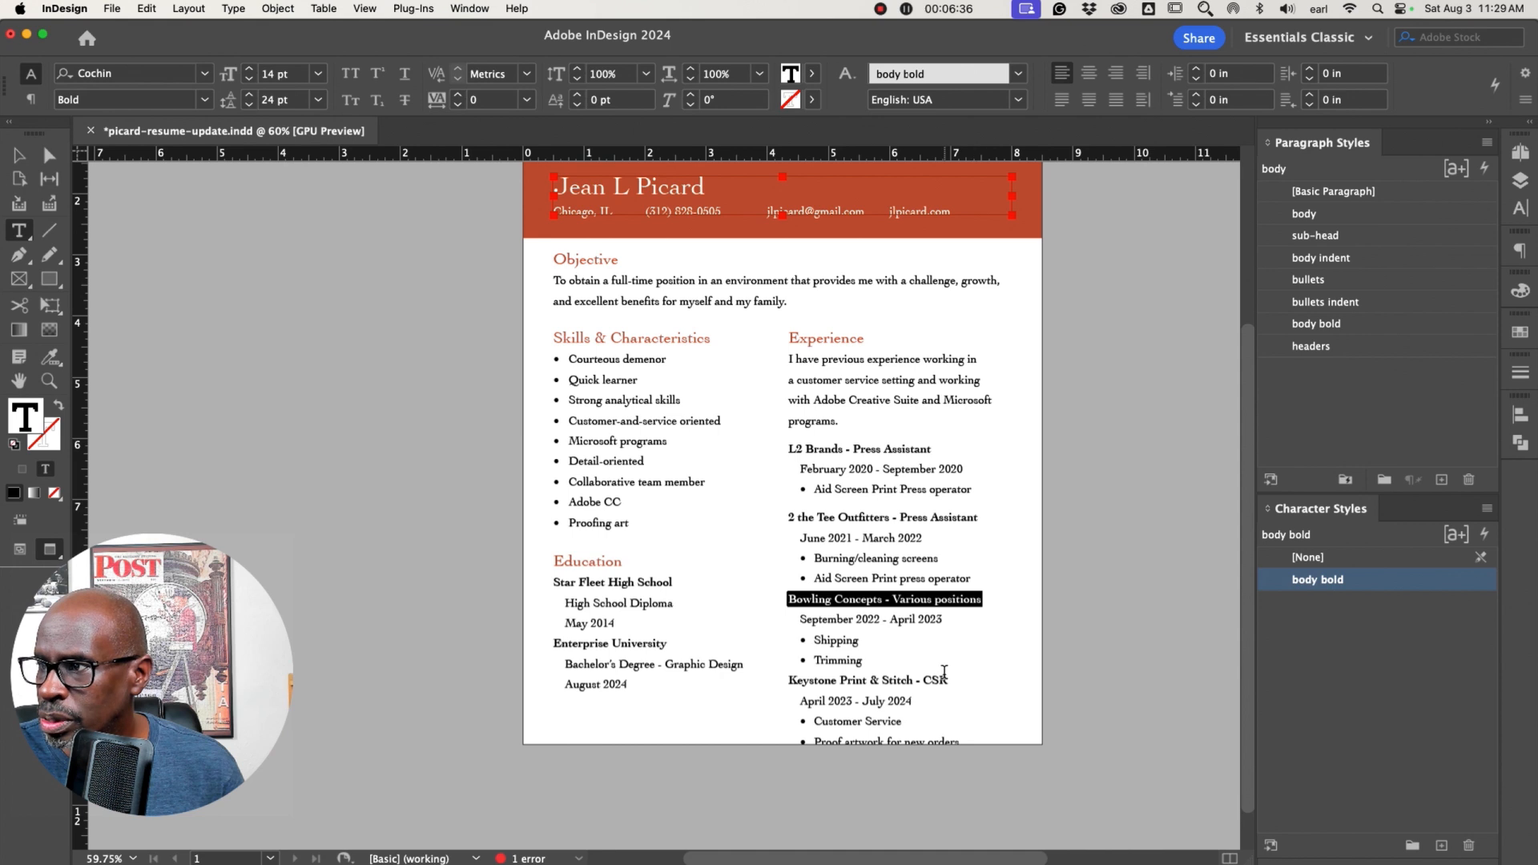
Apply the sub-head paragraph style to the Keystone Print & Stitch - CSR job title line
drag(951, 681, 788, 681)
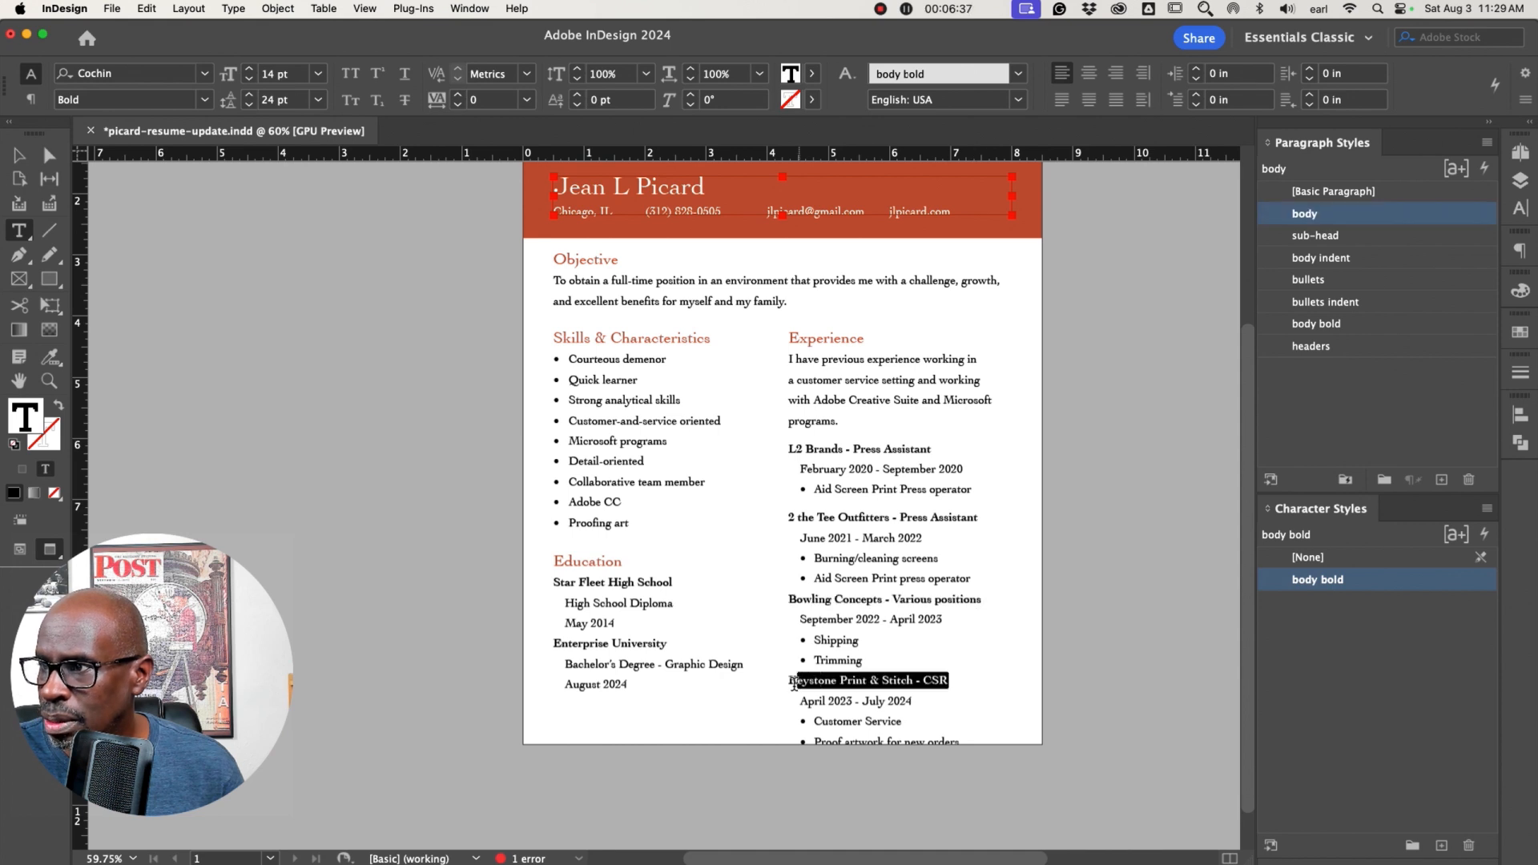
click(1331, 236)
key(Escape)
Lengthen the Experience column text frame downward so its hidden overset text shows
click(351, 350)
key(w)
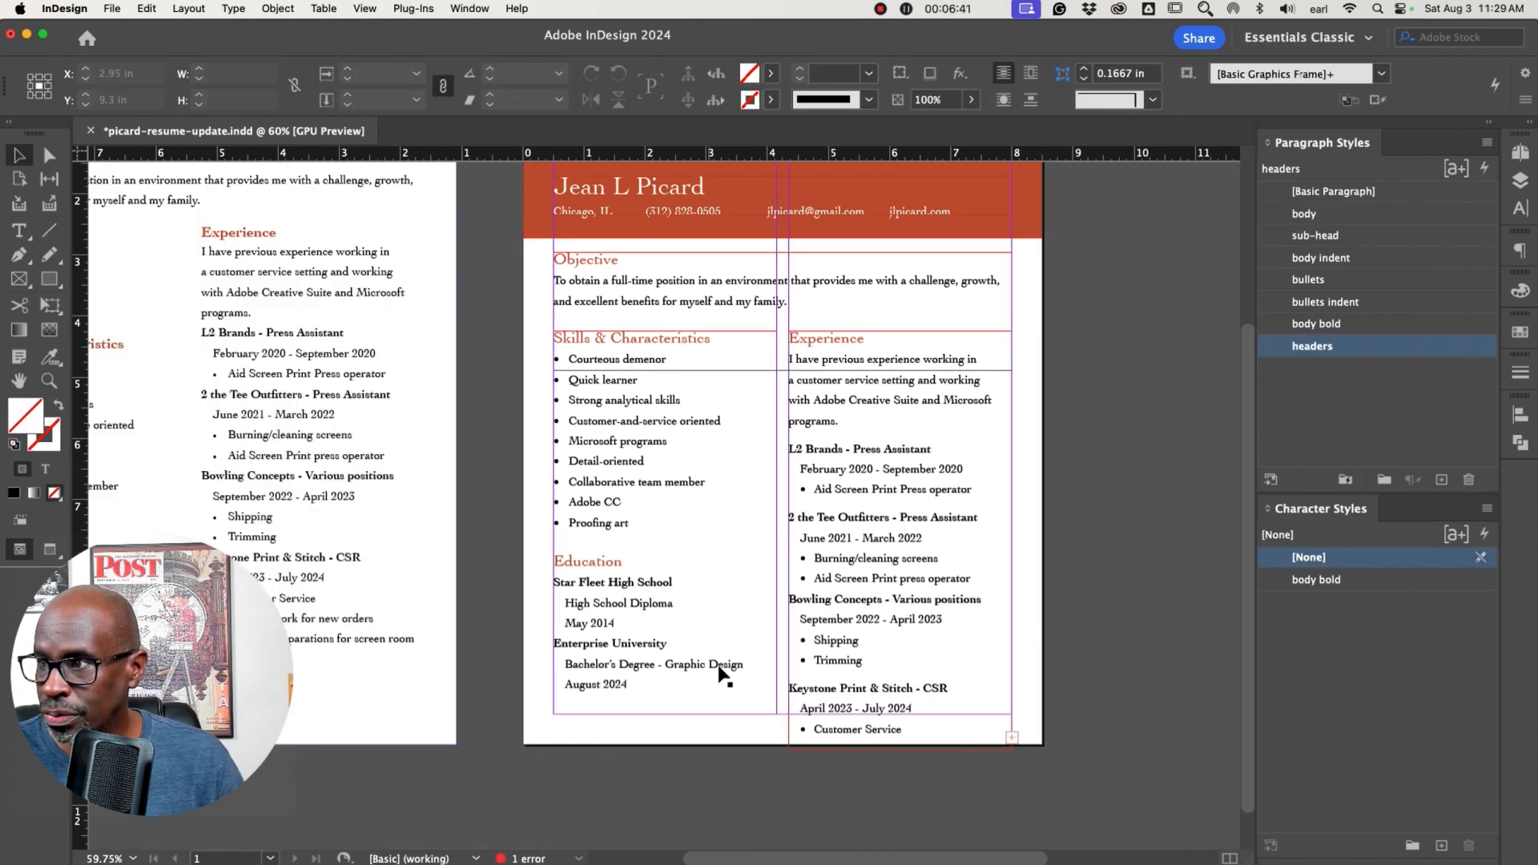
click(866, 680)
click(900, 753)
click(897, 732)
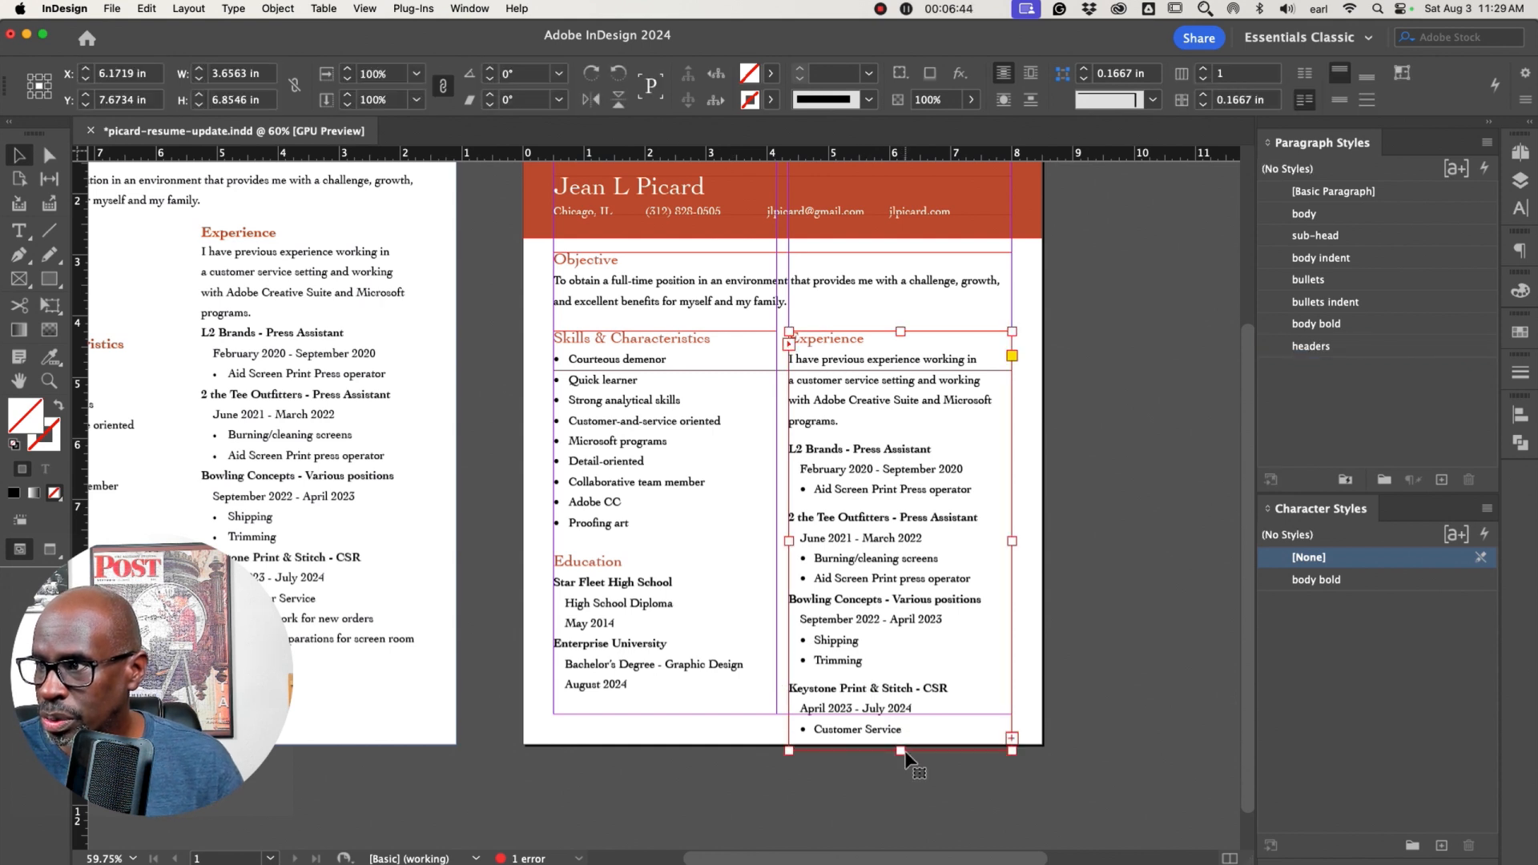
drag(897, 749, 899, 774)
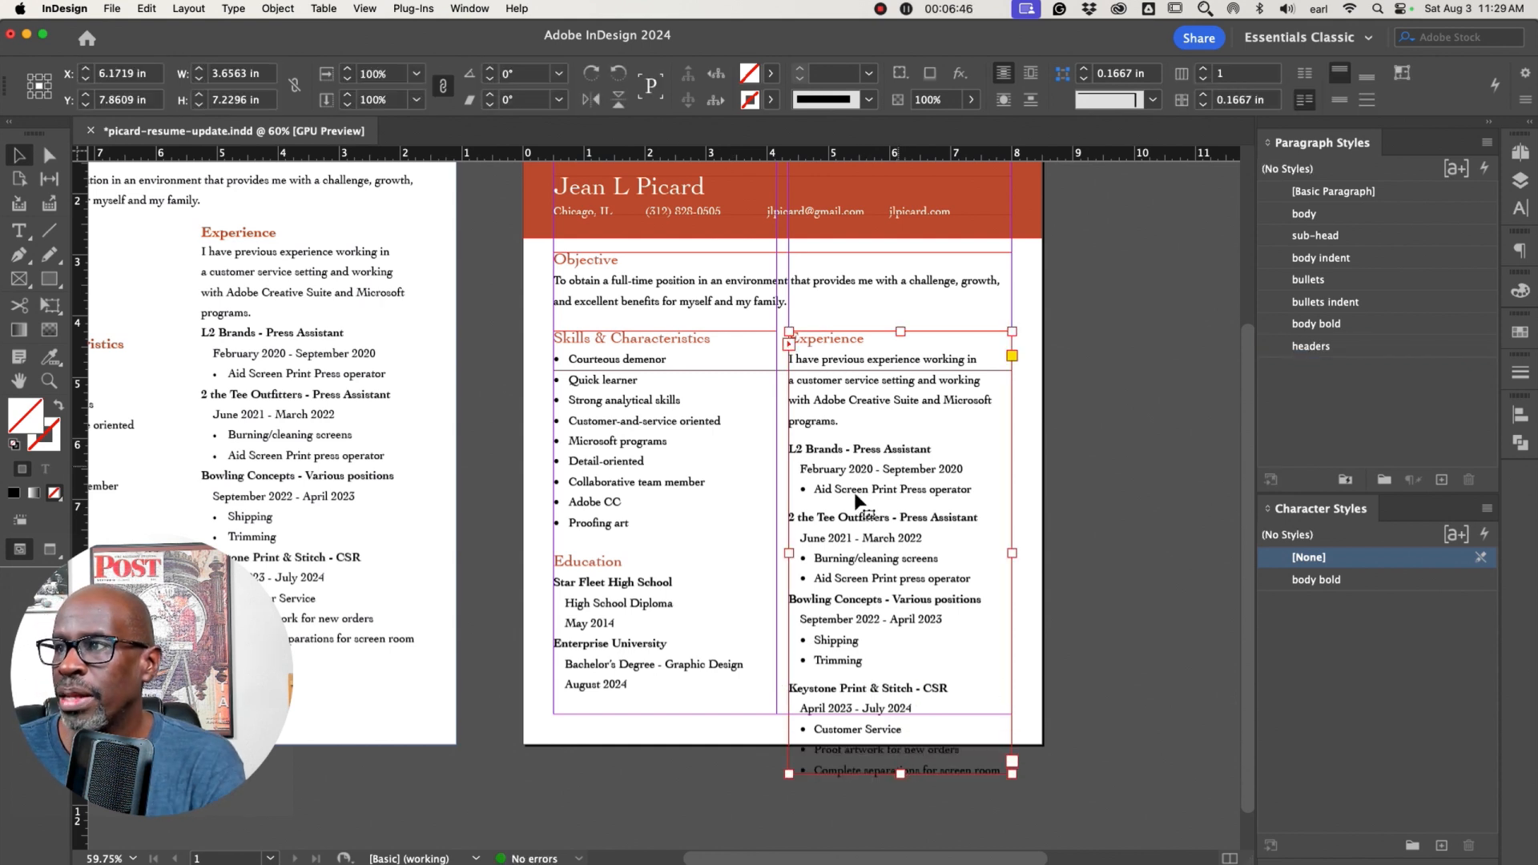
click(1116, 474)
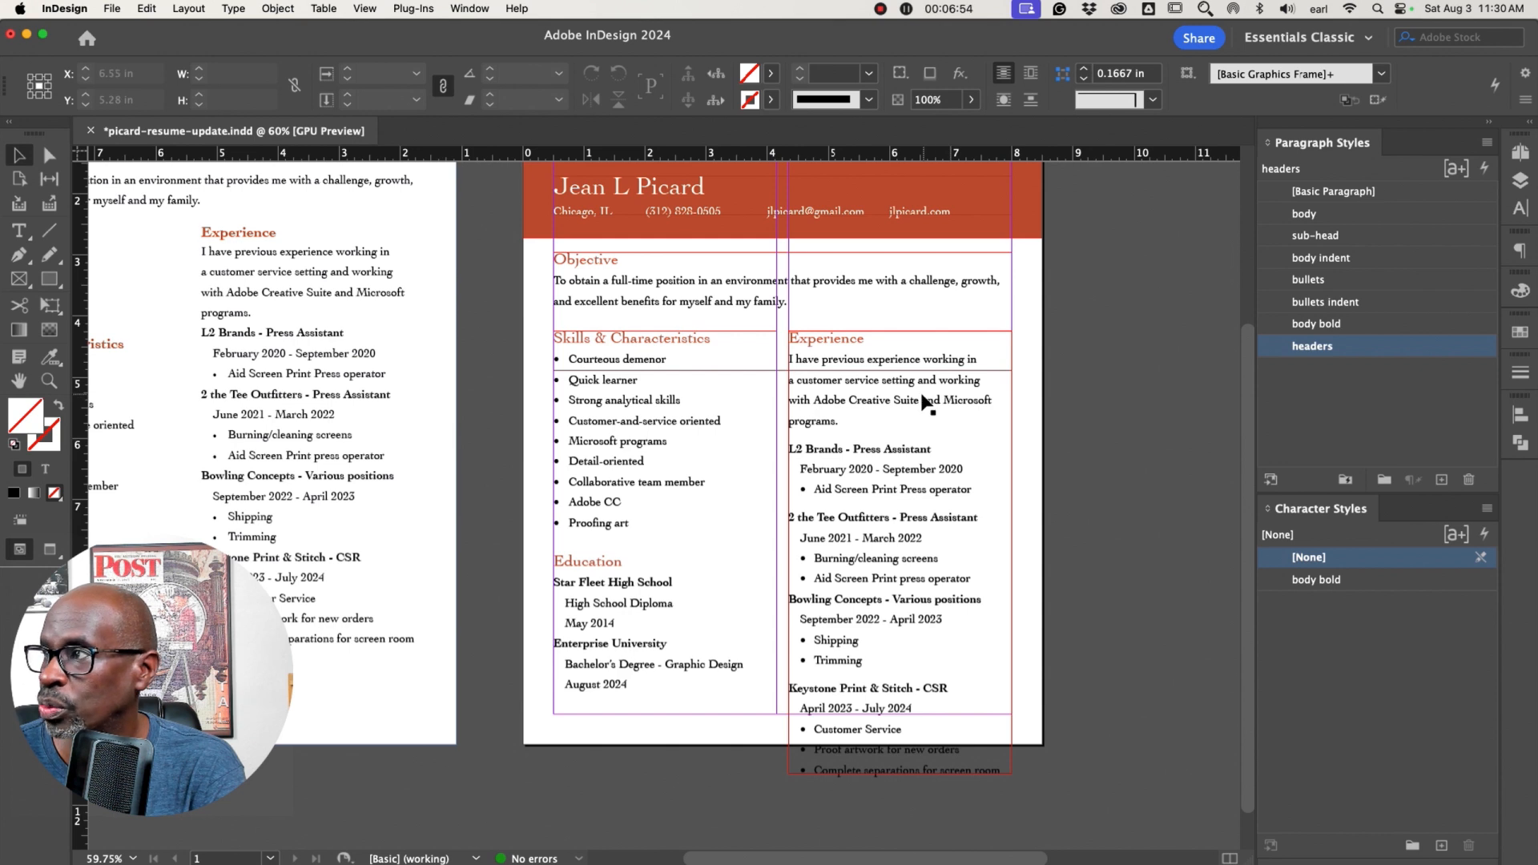
Edit the body paragraph style's basic character formats, reducing its leading to 20 pt
double_click(1301, 215)
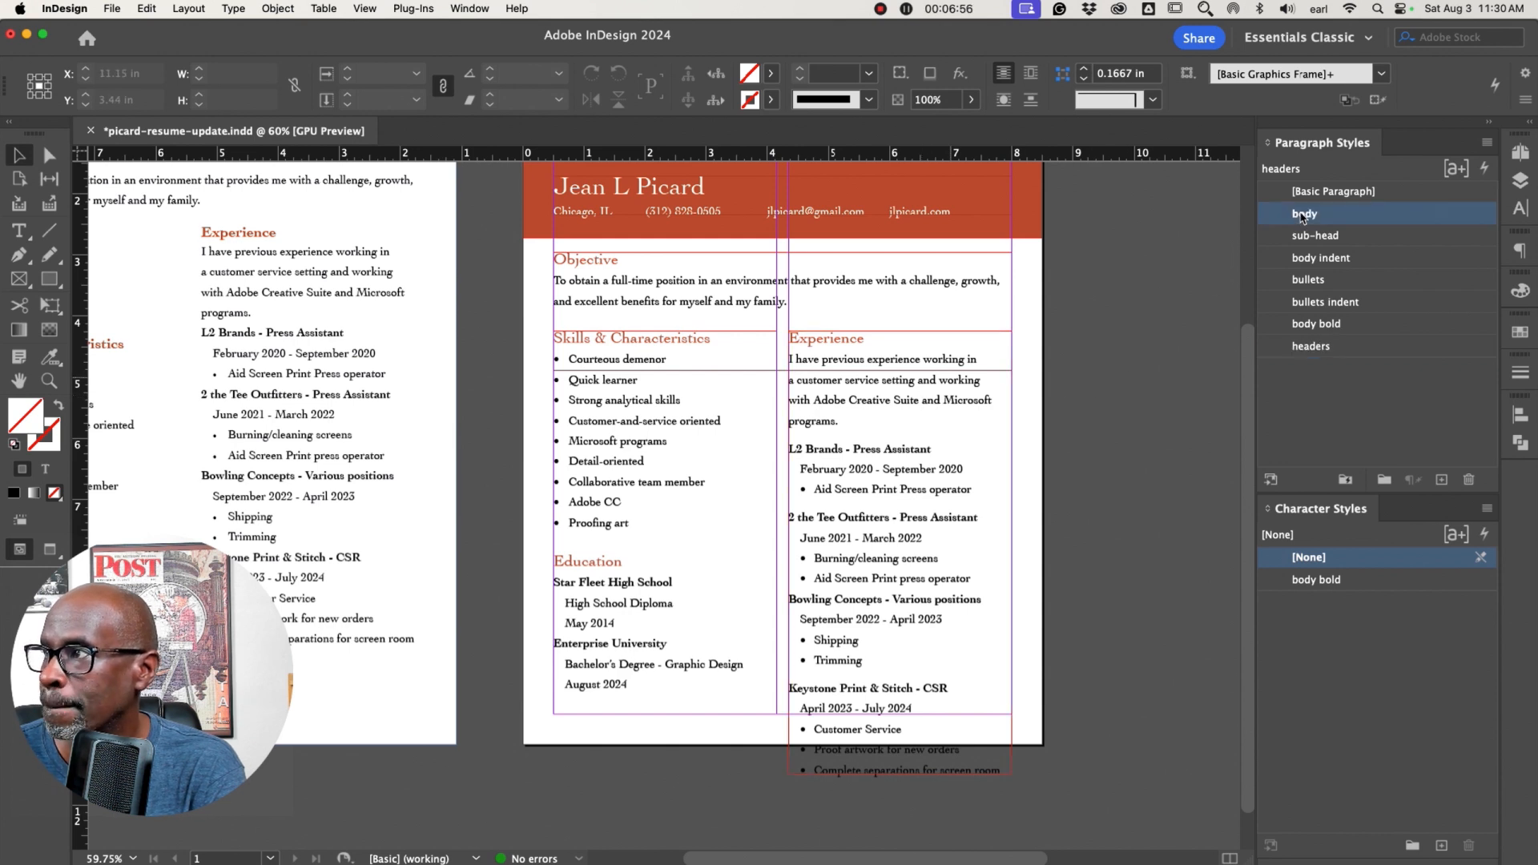
drag(807, 56, 1236, 88)
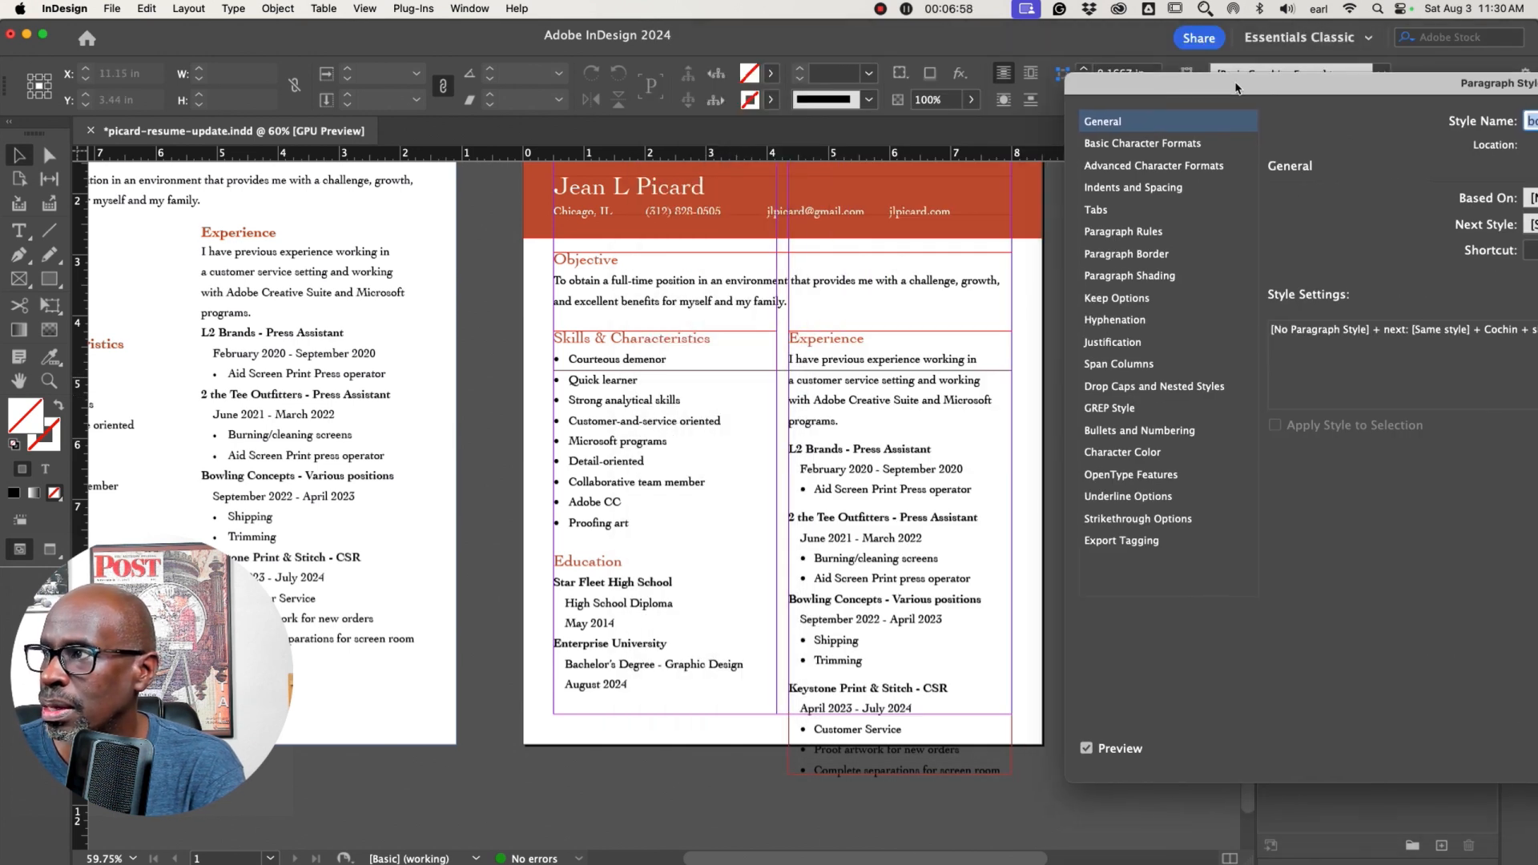
drag(1434, 84, 1317, 86)
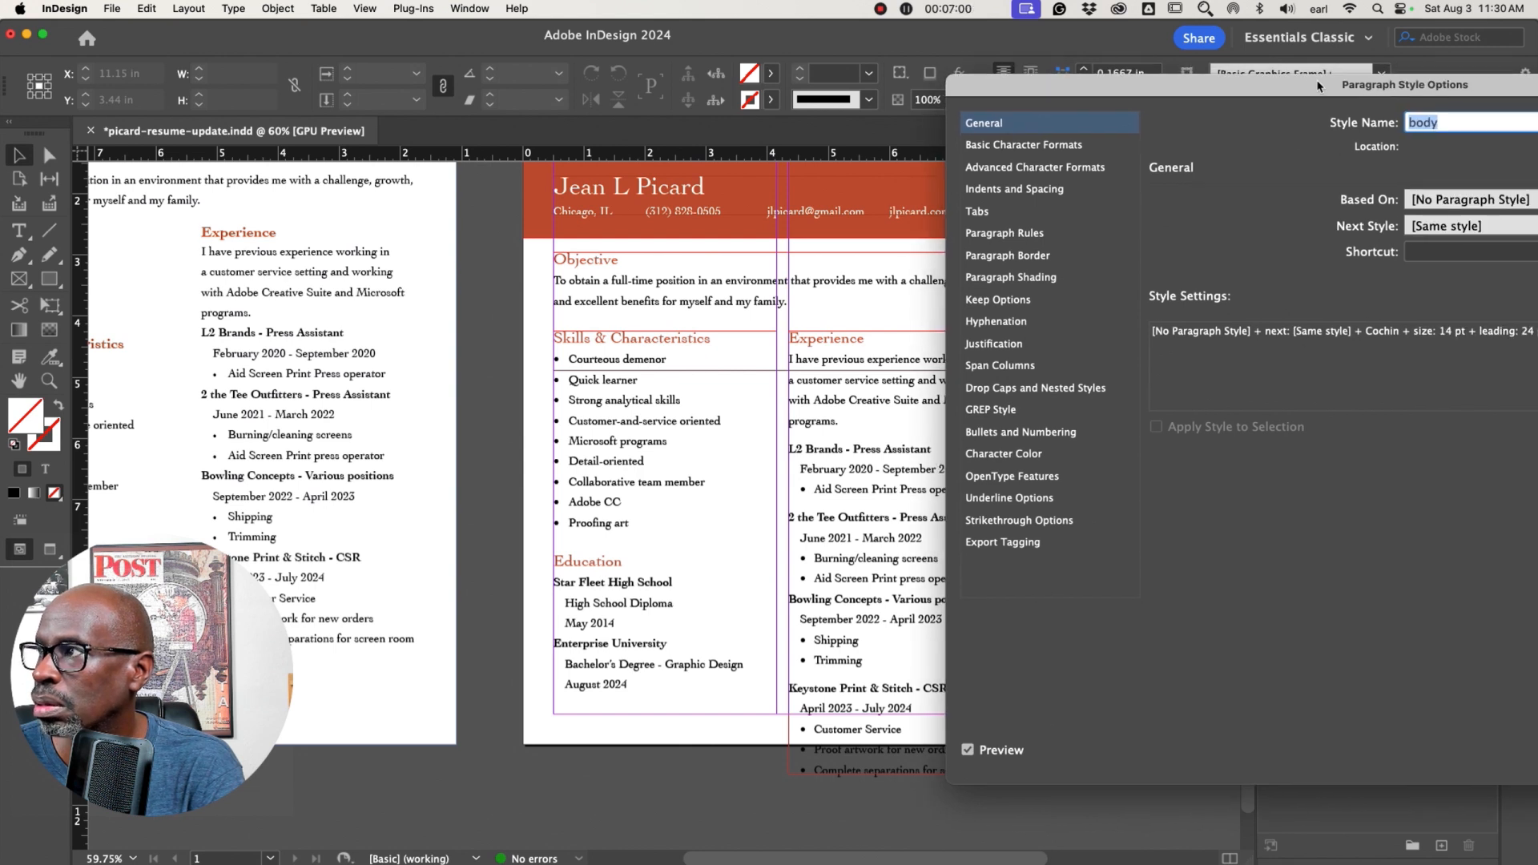
click(1033, 145)
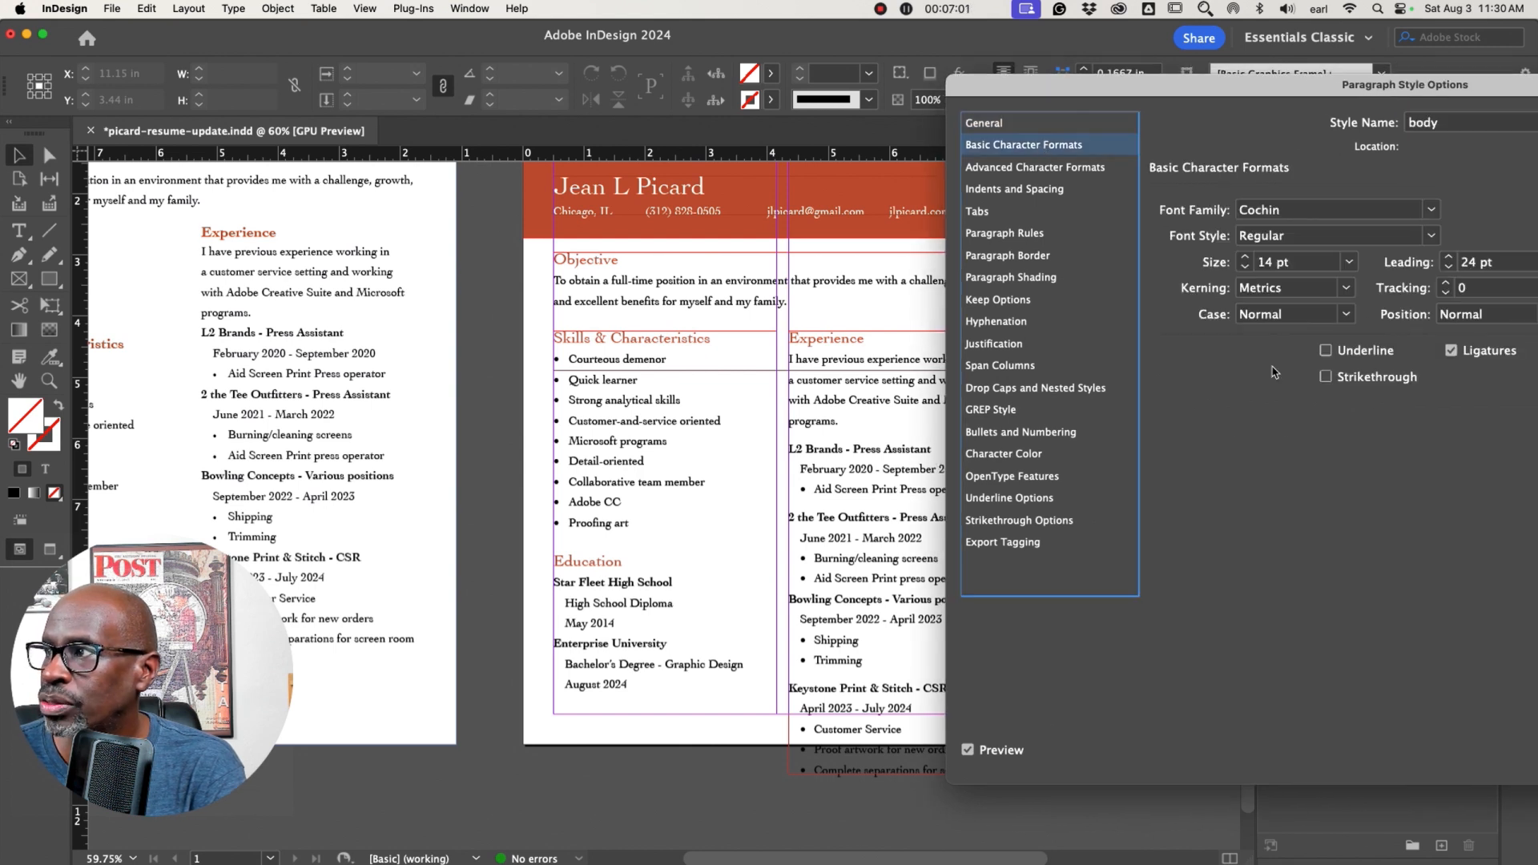
click(1448, 268)
click(1448, 269)
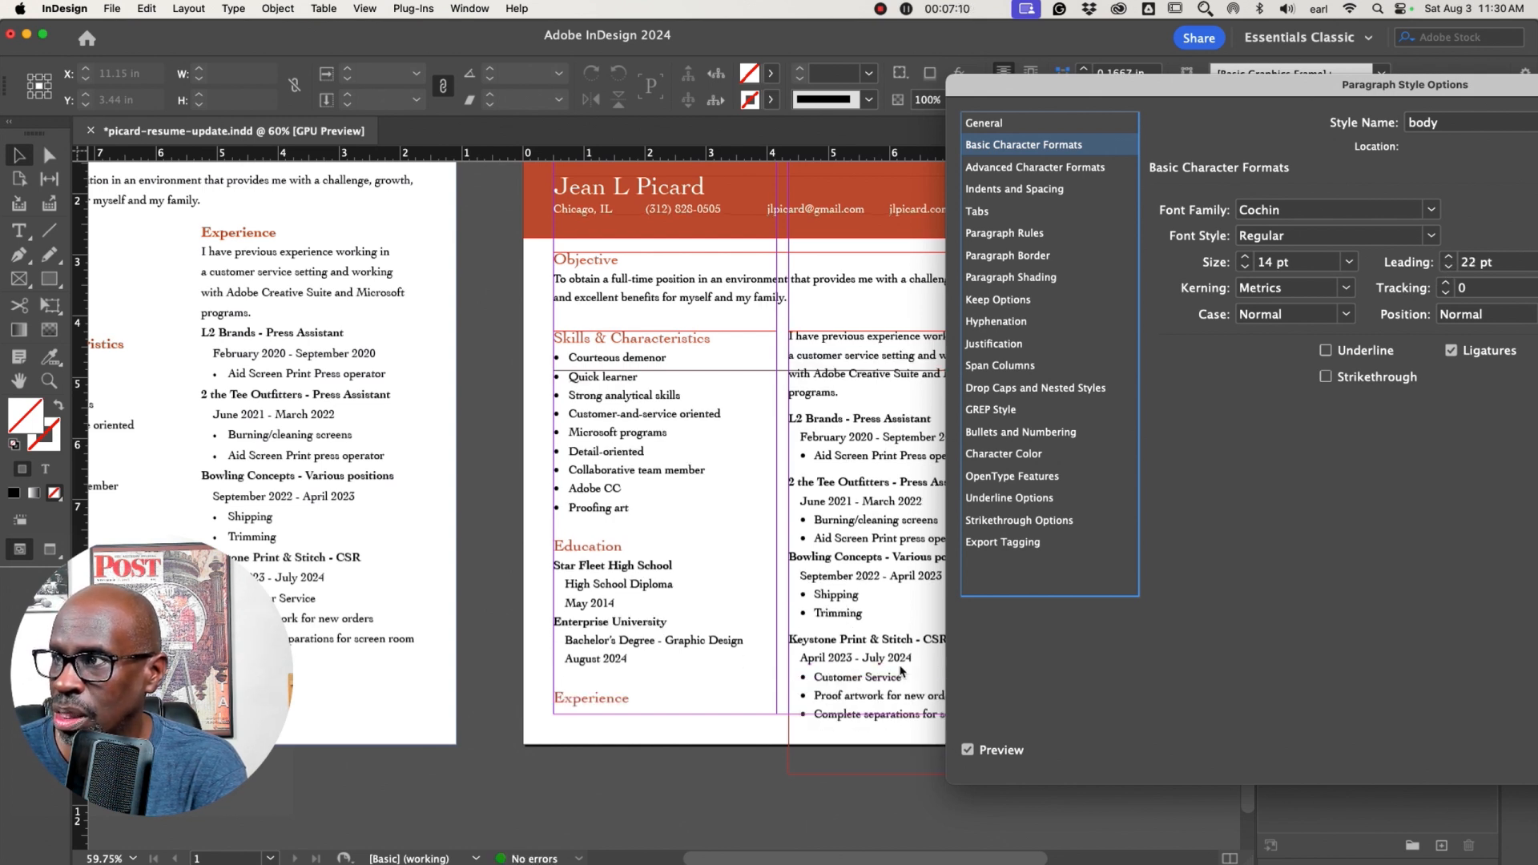
click(1448, 268)
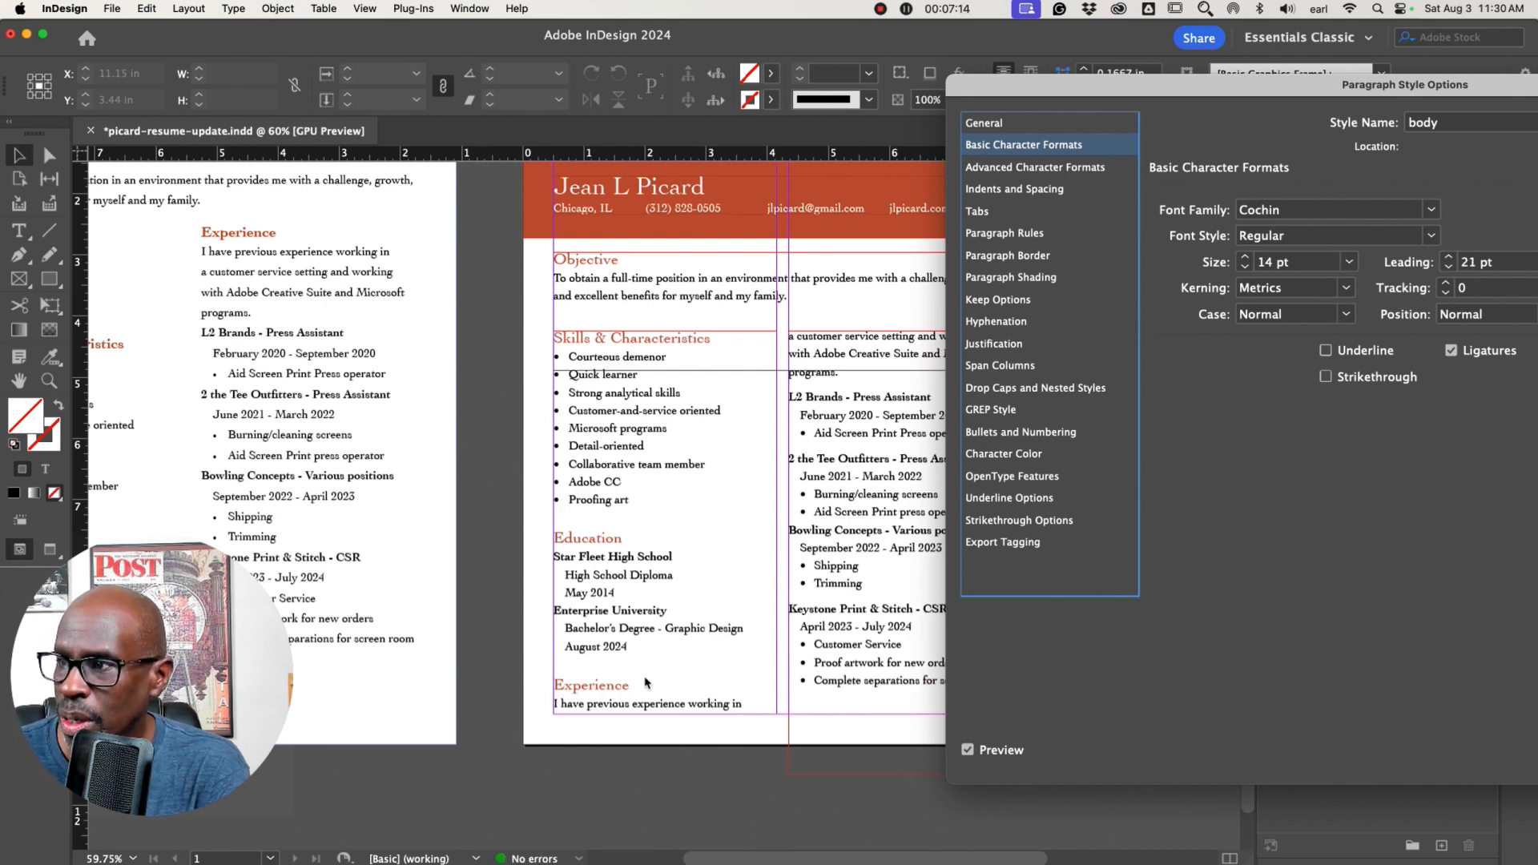
click(1449, 268)
drag(1319, 94, 831, 77)
click(1326, 739)
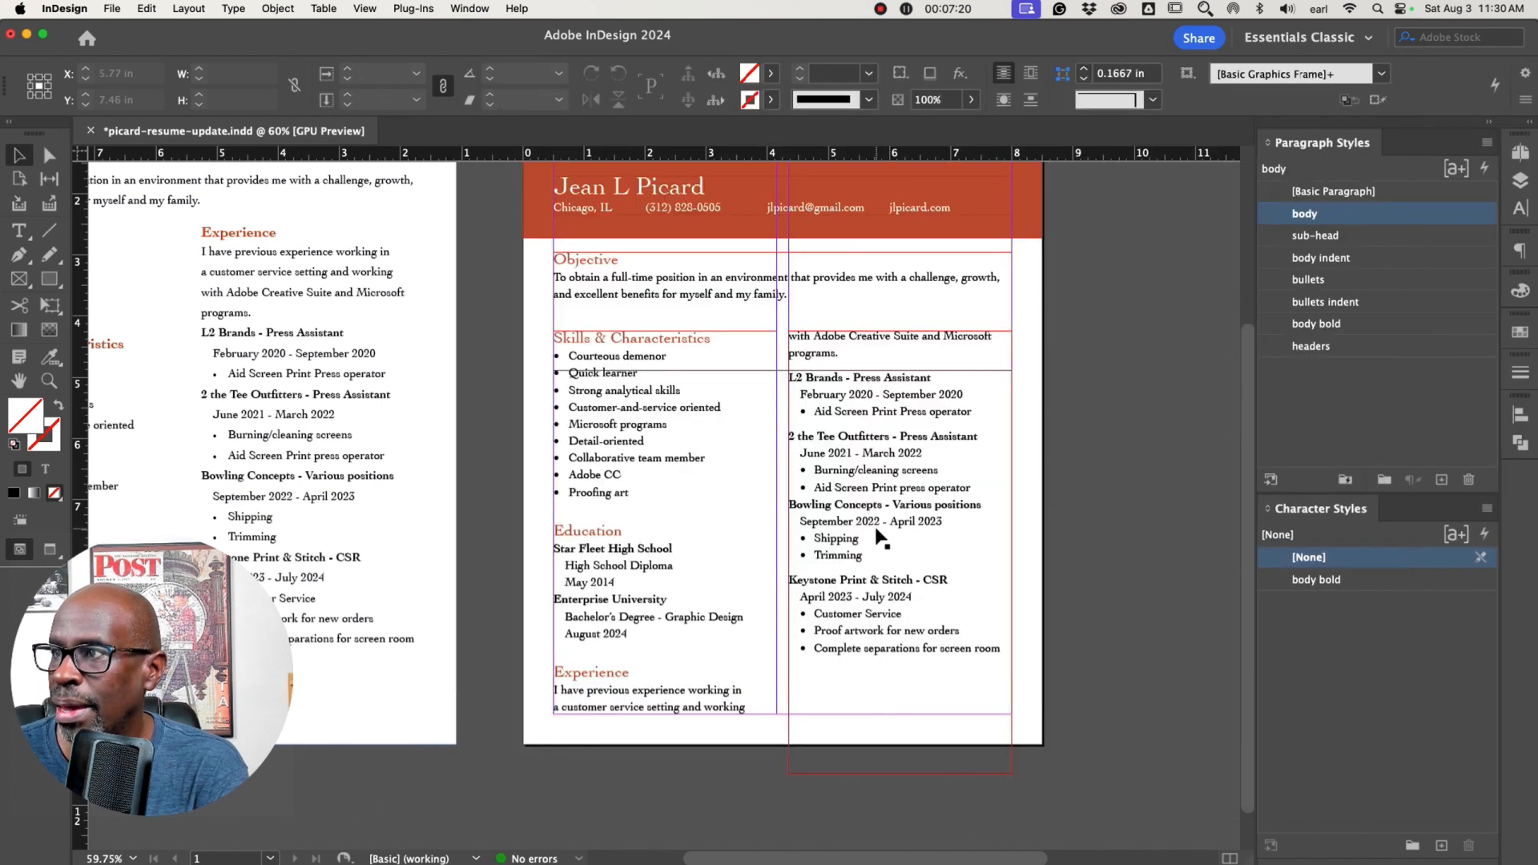
Shorten the left column frame so Experience flows to the right column, and fit that frame to its text
click(656, 713)
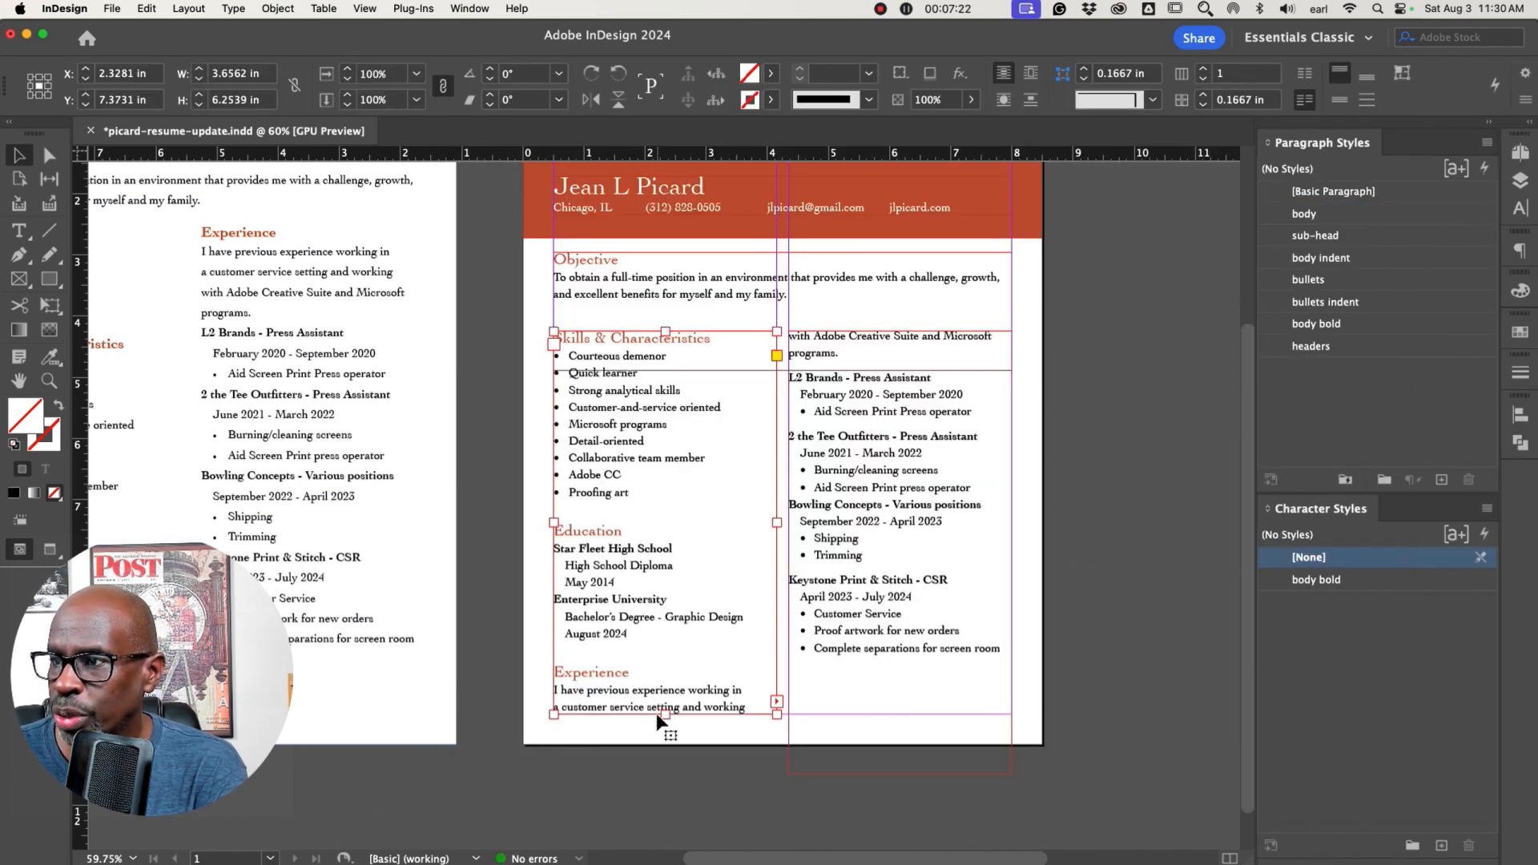
drag(660, 713, 671, 672)
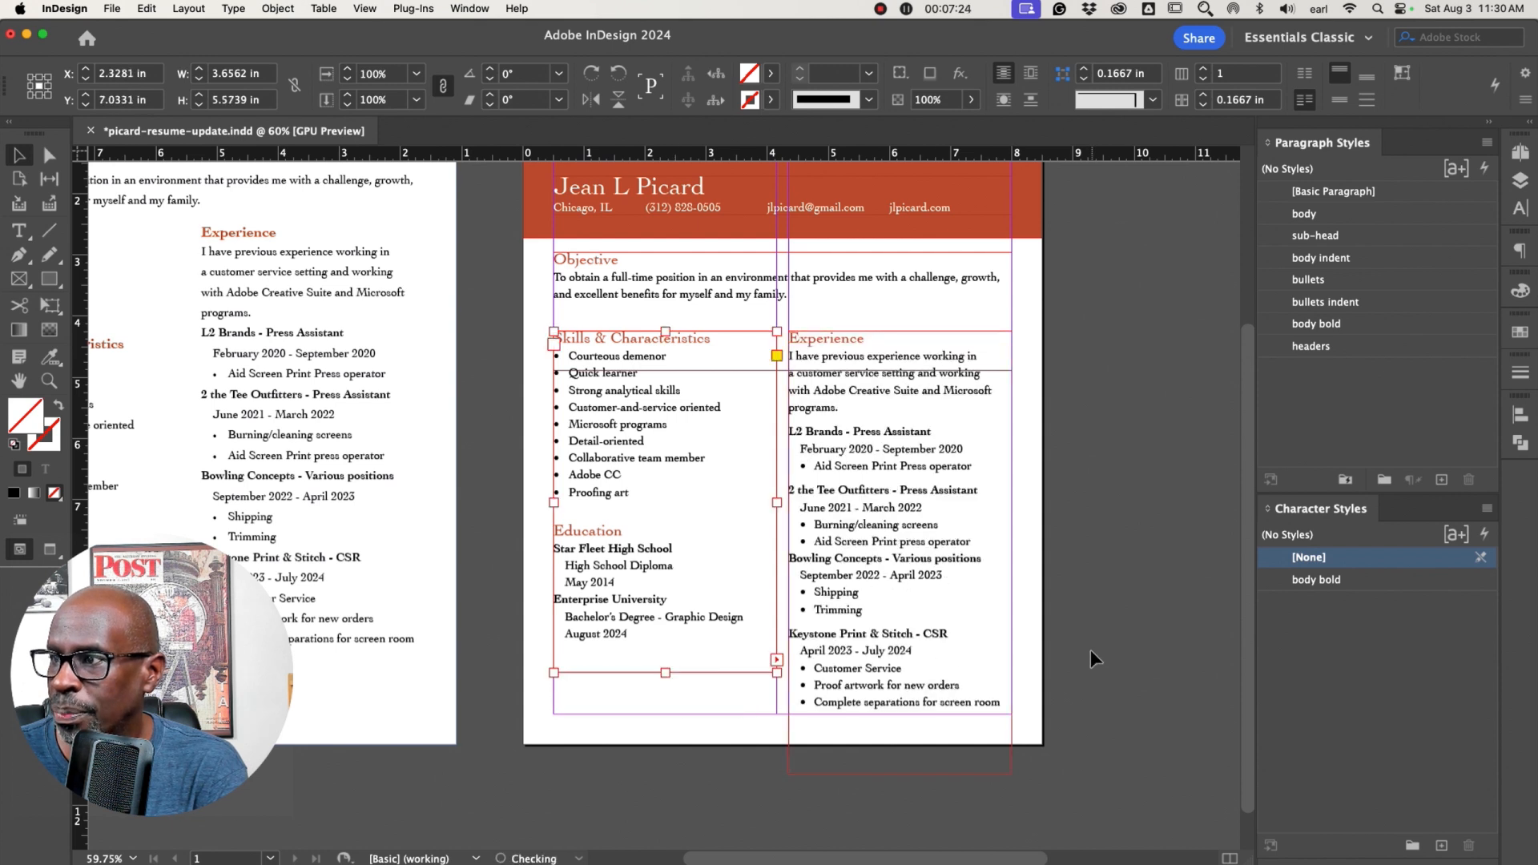
click(900, 771)
double_click(895, 766)
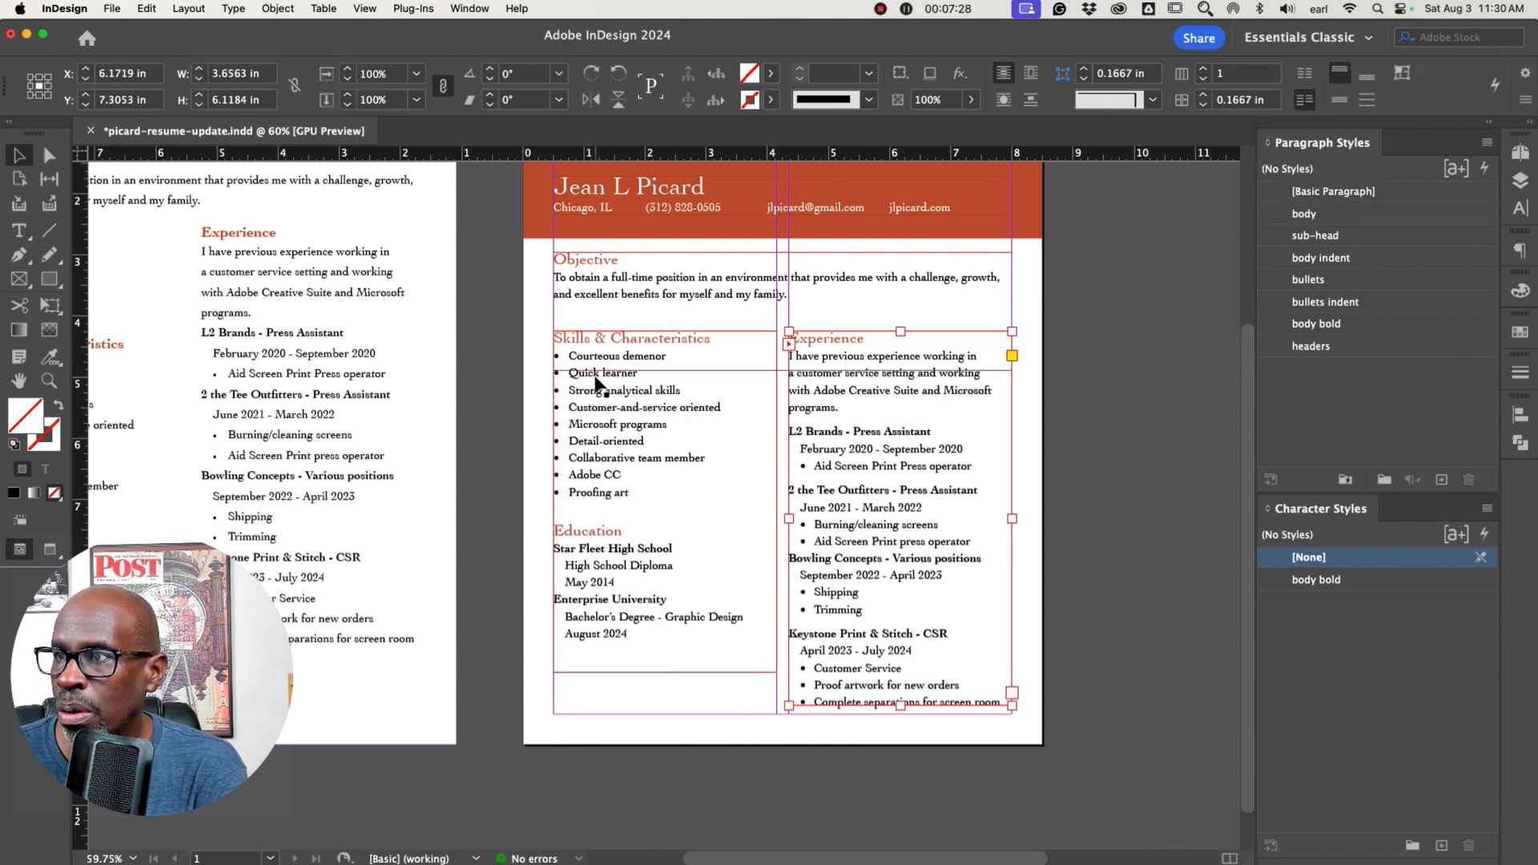
click(523, 653)
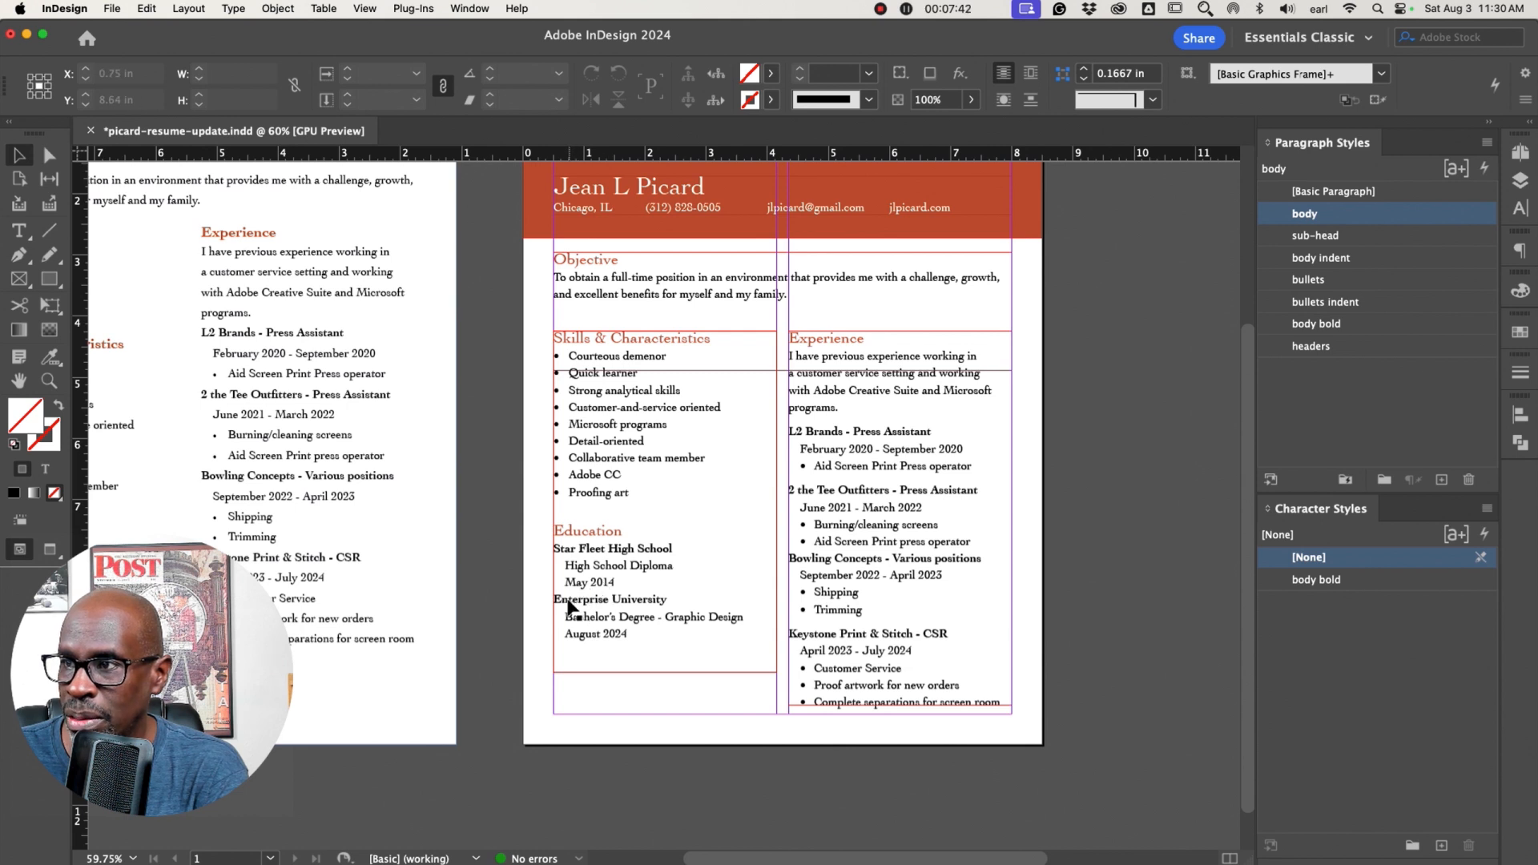
Insert an empty line between May 2014 and Enterprise University in the Education section
double_click(623, 583)
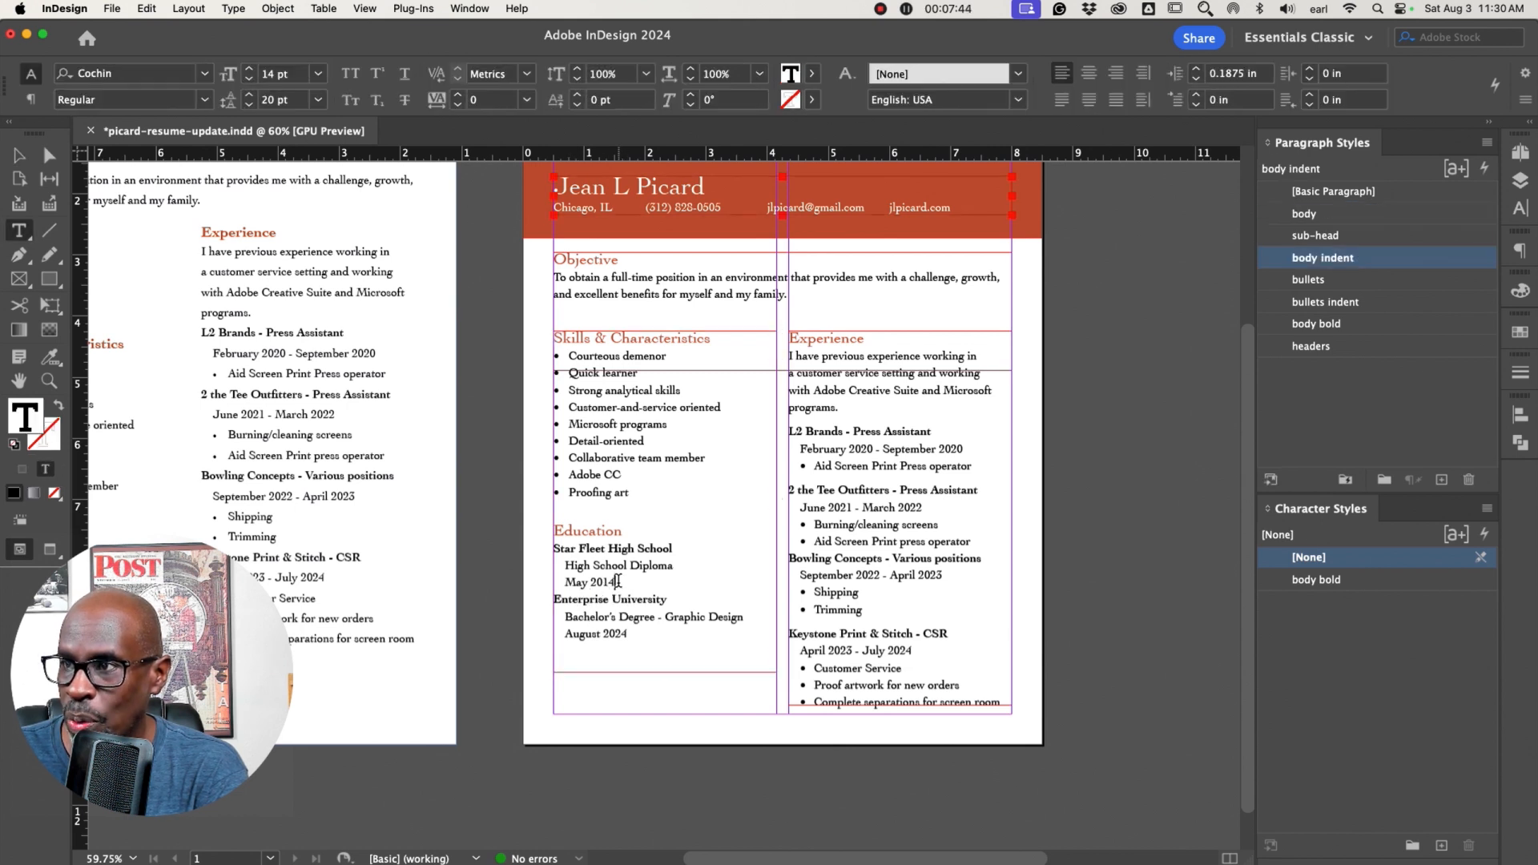
key(Return)
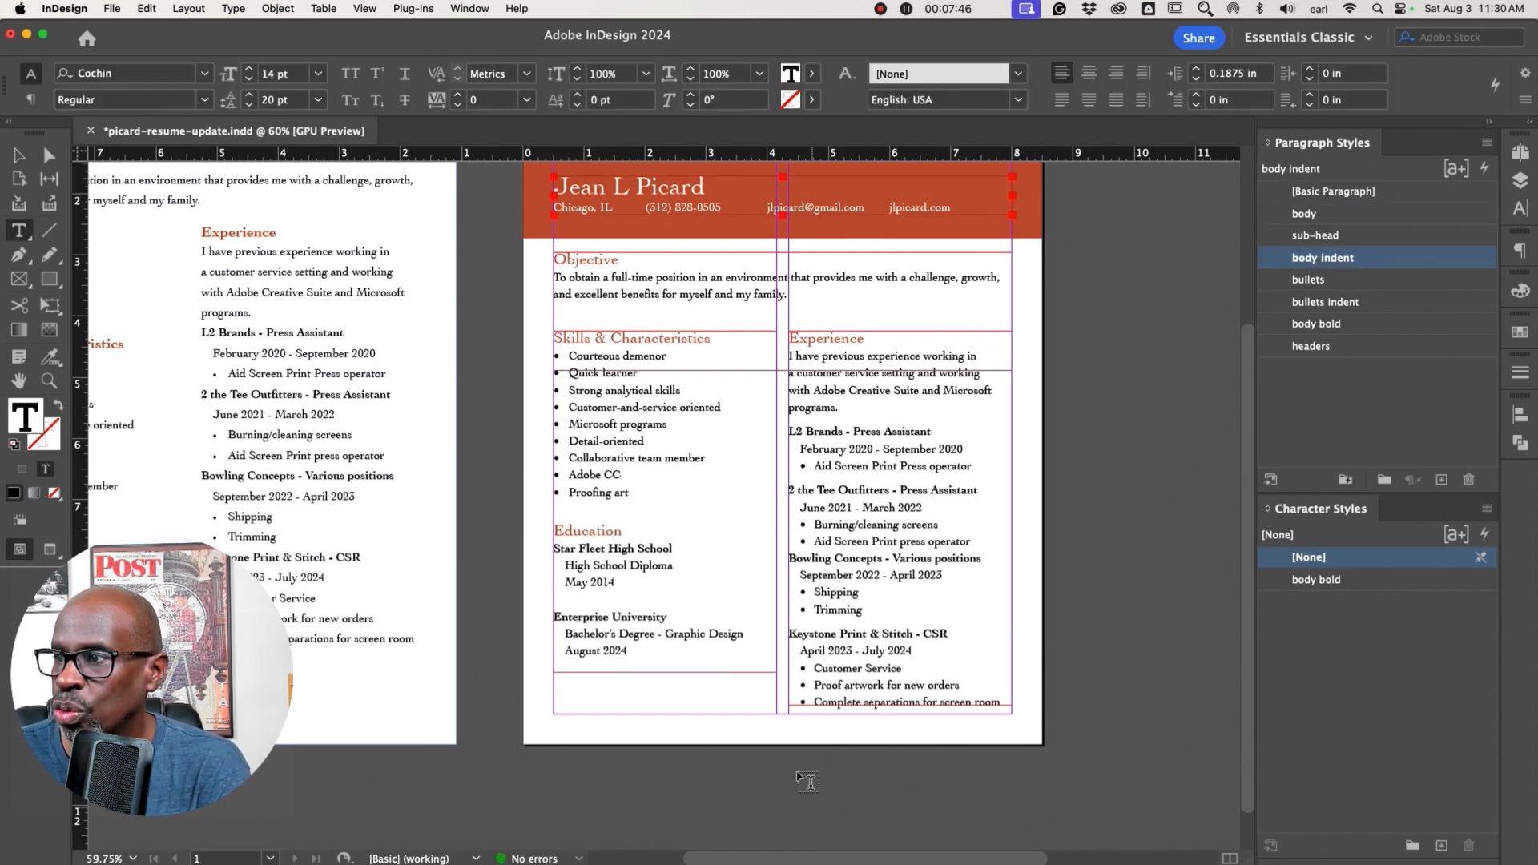
key(Escape)
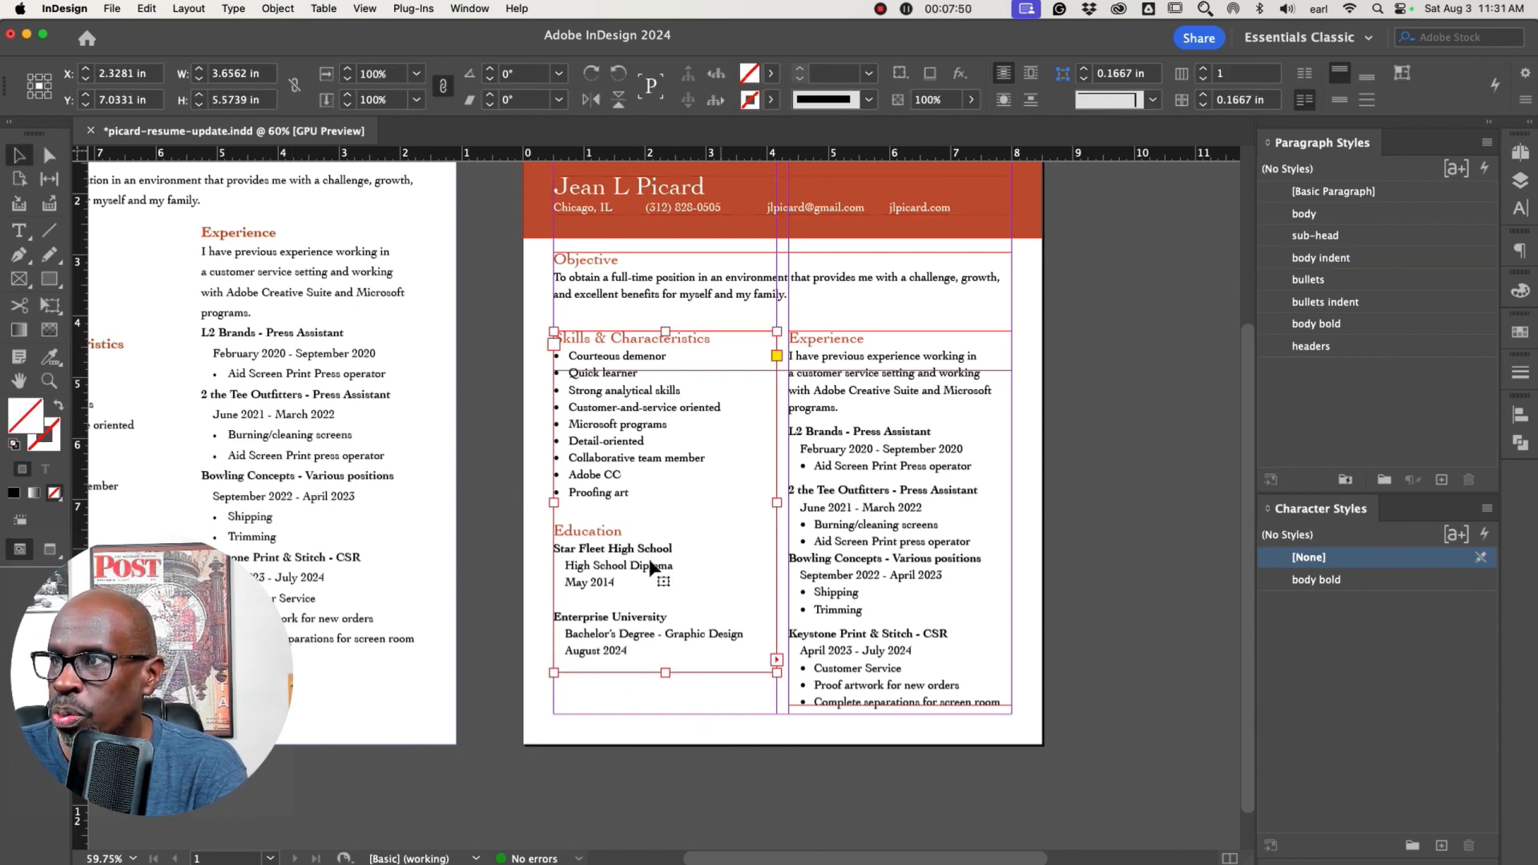
Shorten the Objective text frame by raising its bottom edge closer to the paragraph
click(472, 584)
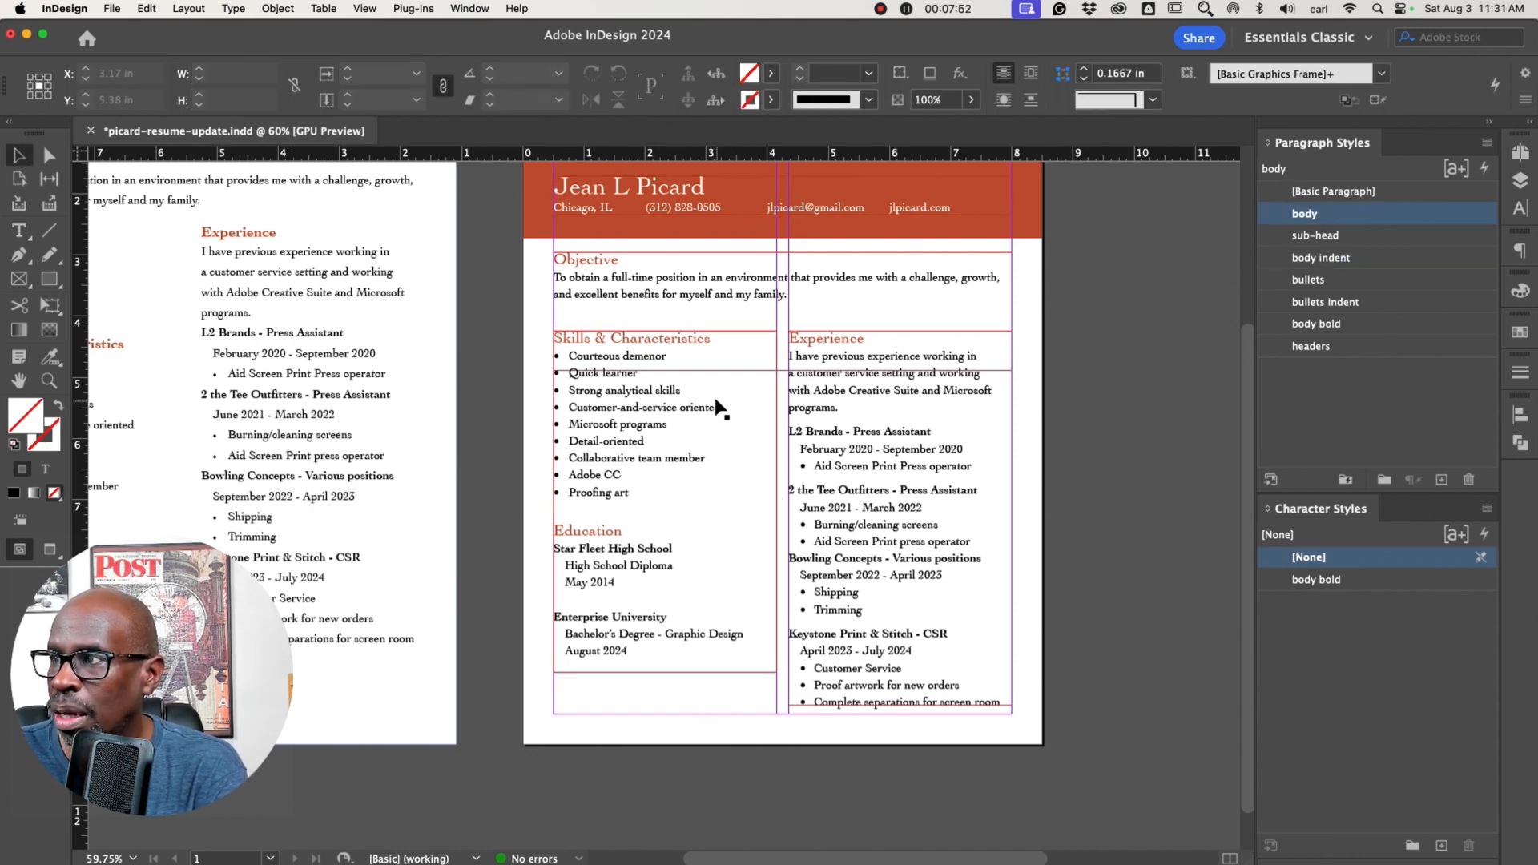
click(633, 301)
drag(782, 370, 799, 305)
click(1108, 411)
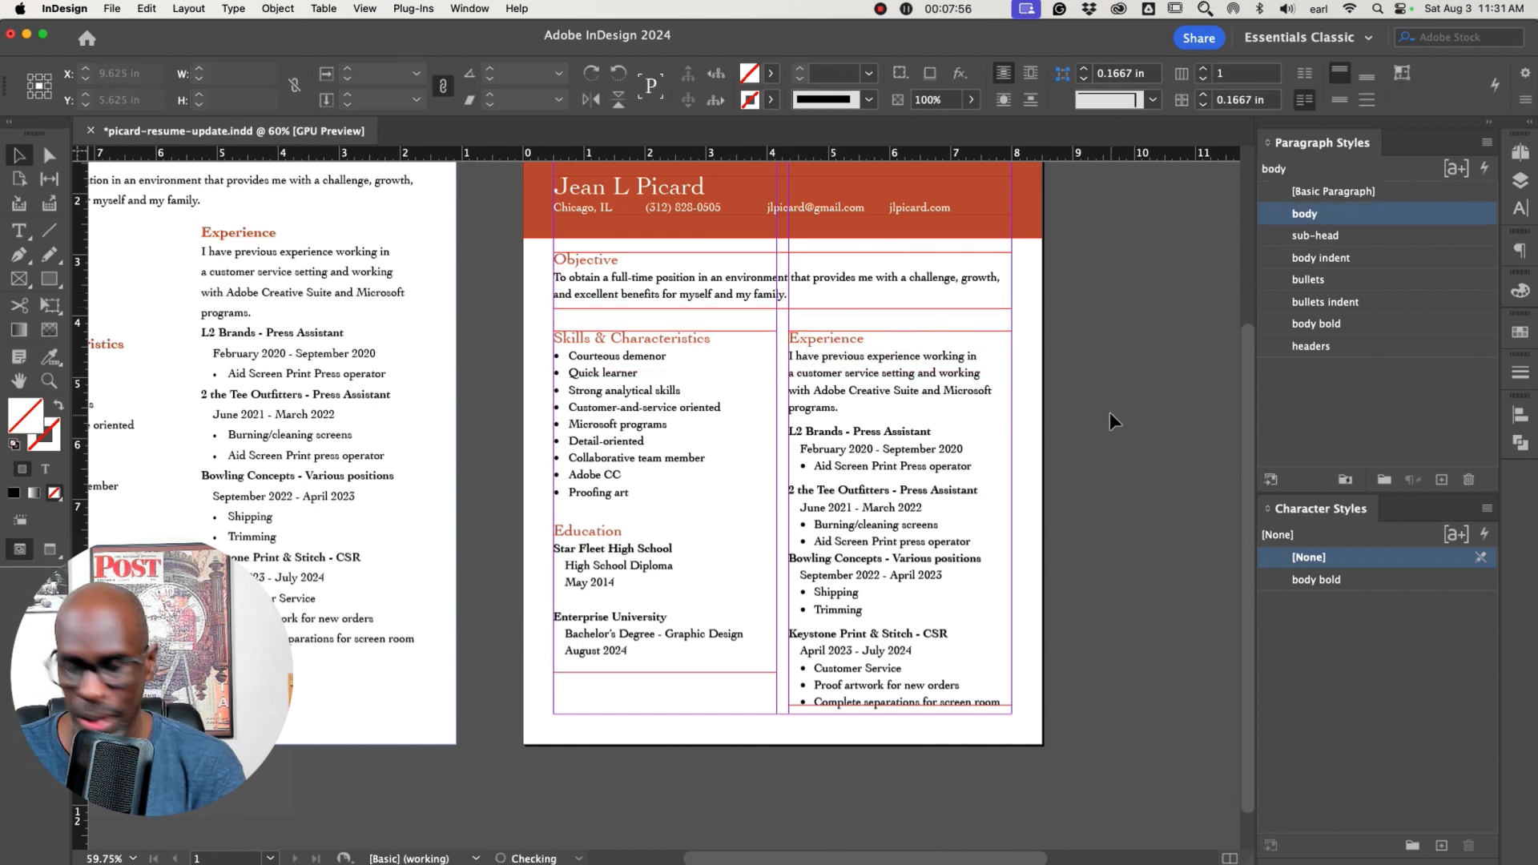
Widen the Experience text frame slightly to the right so lines rewrap
key(w)
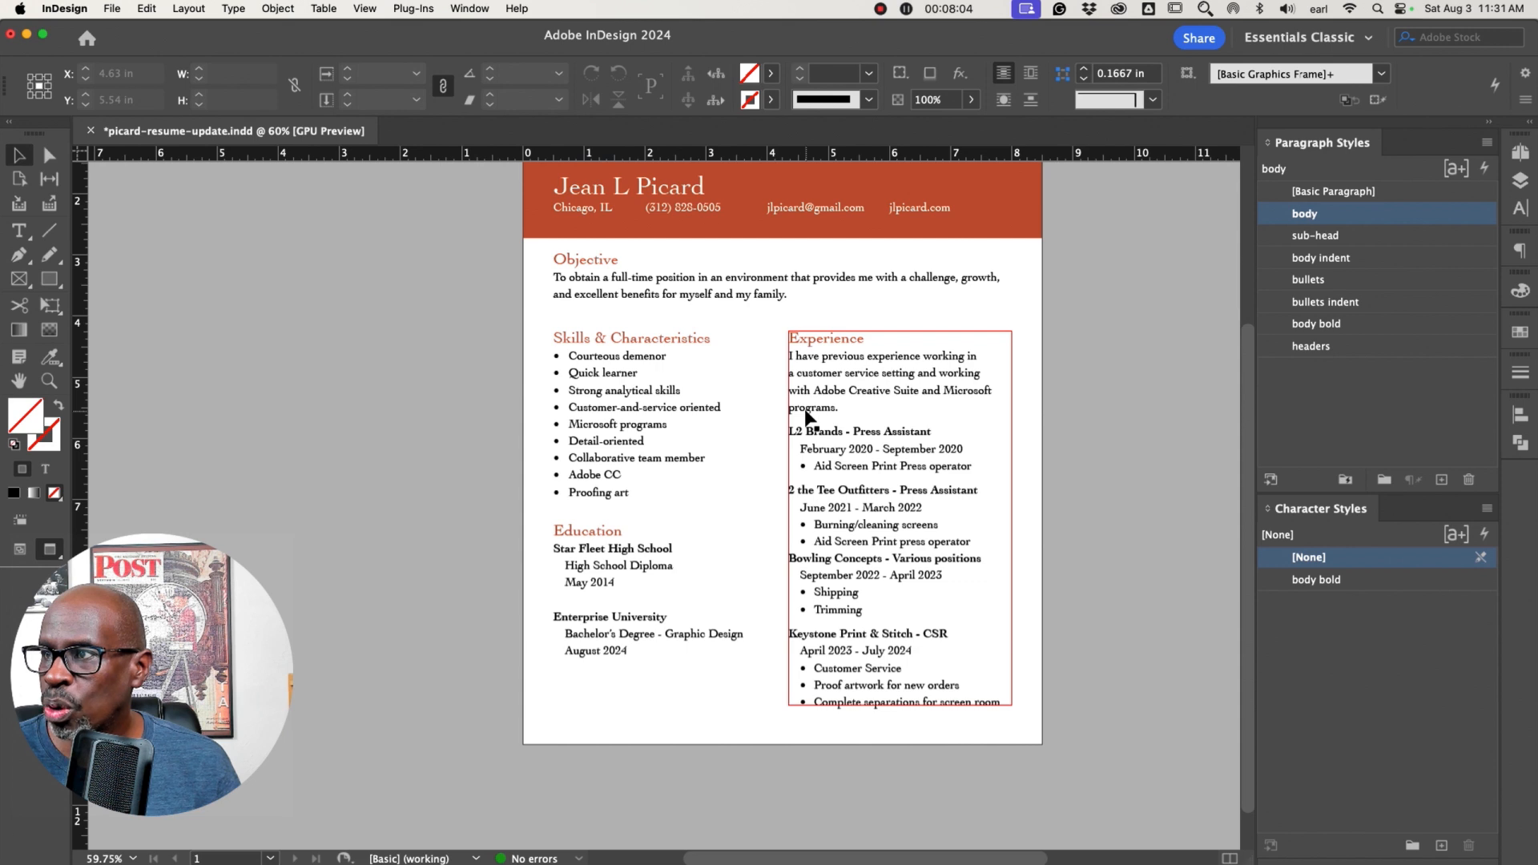
click(949, 392)
drag(1014, 521, 1023, 518)
click(1056, 528)
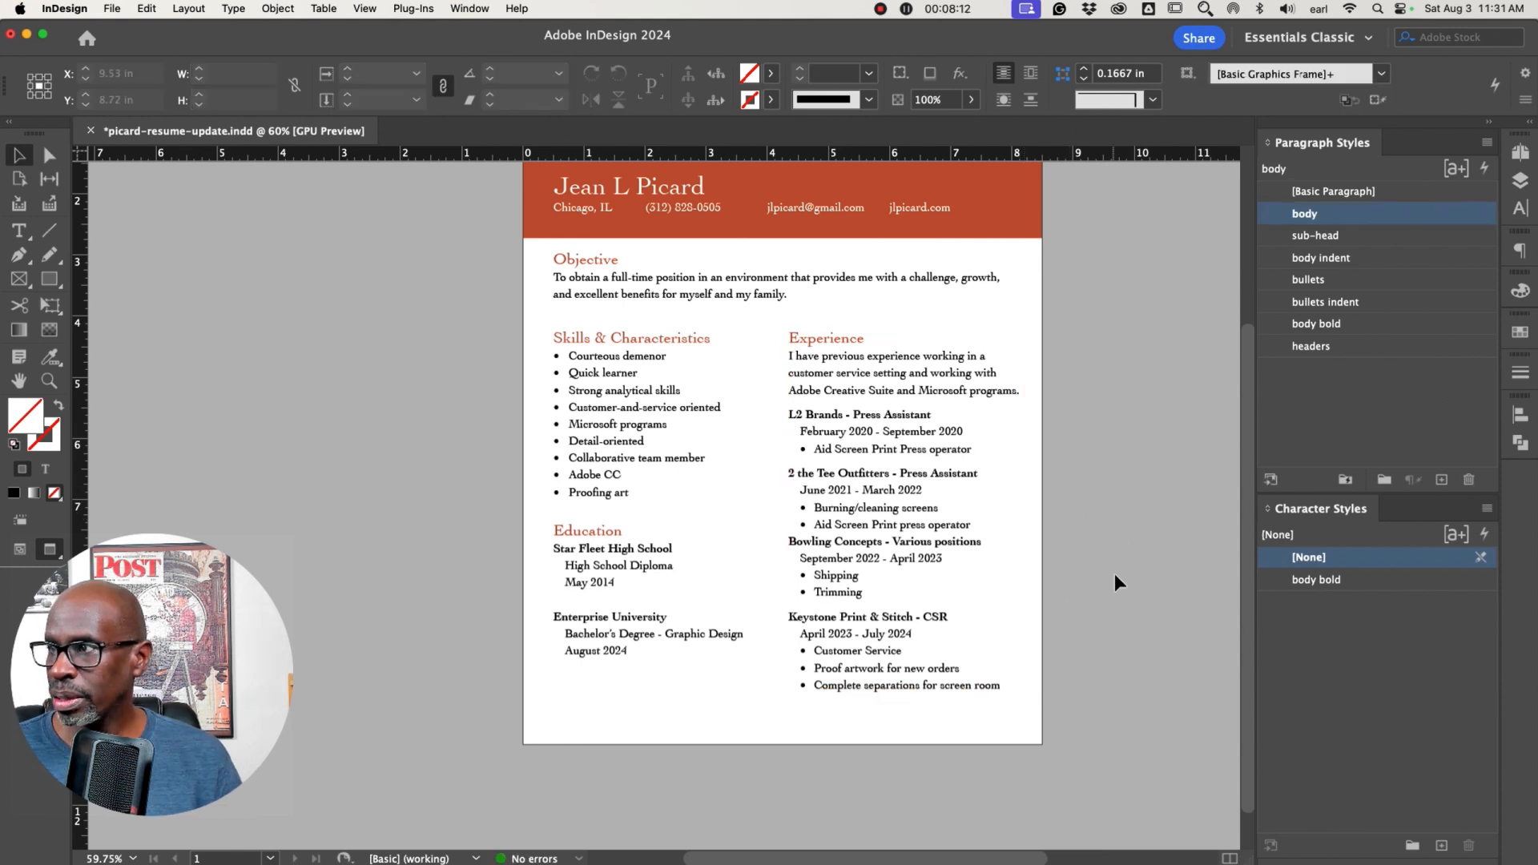
Nudge the Experience text frame a few steps to the left
click(956, 393)
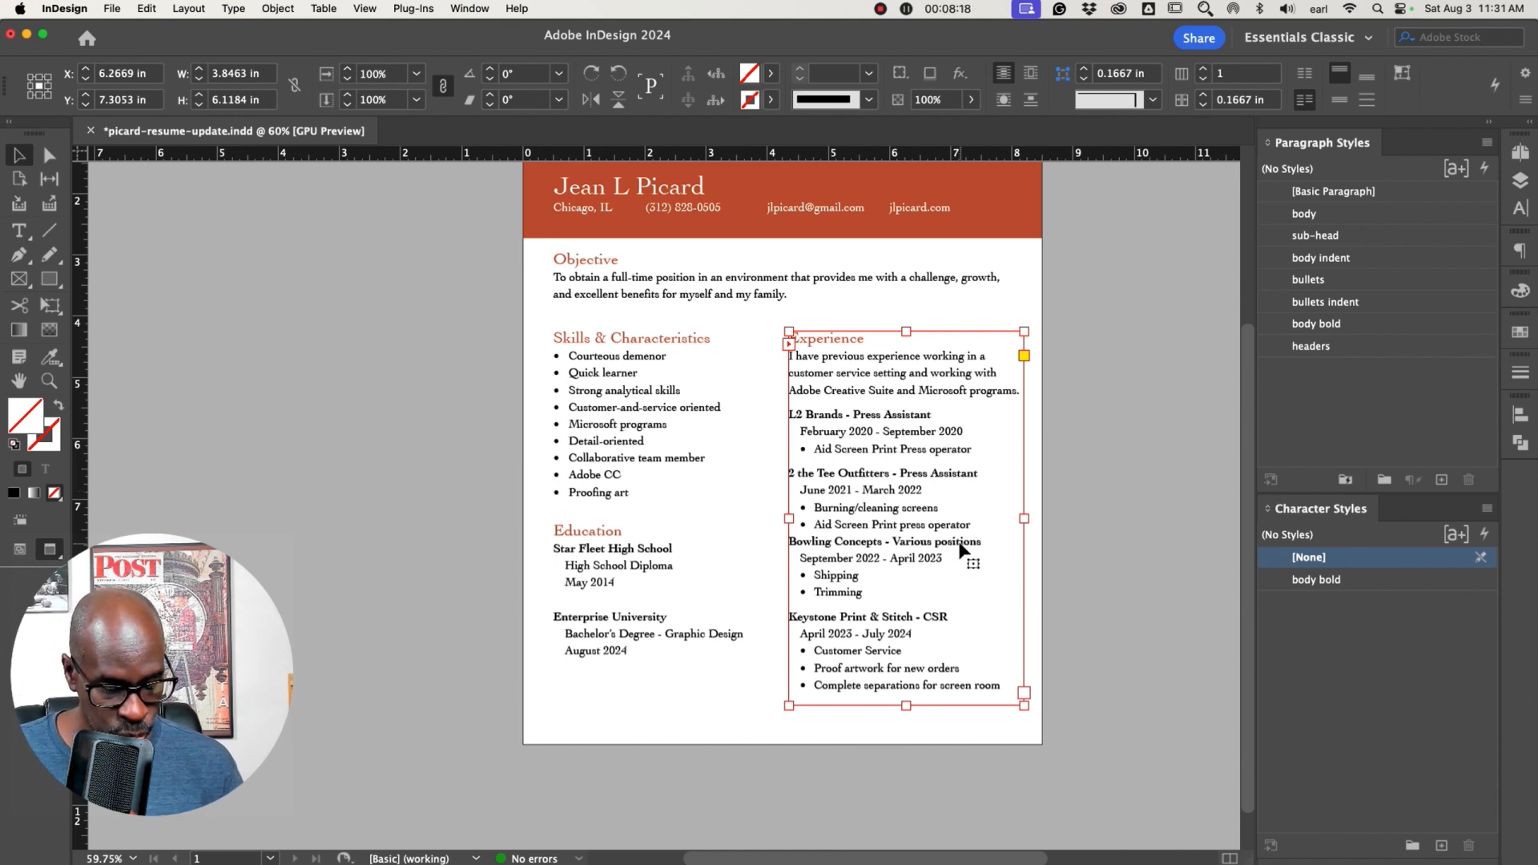
key(w)
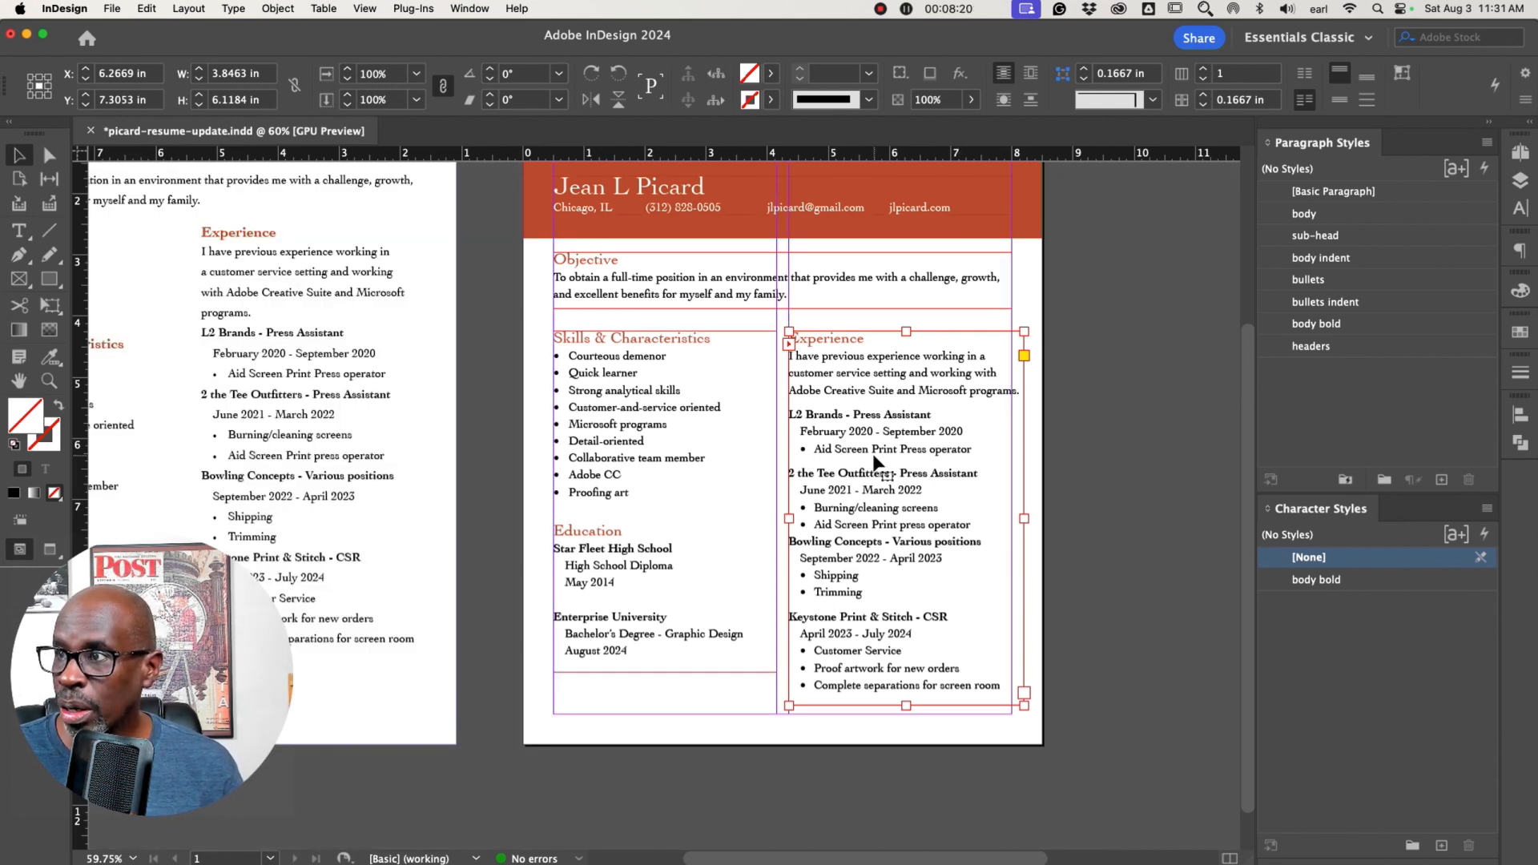
key(Left)
key(Left)
key(Left)
key(Left)
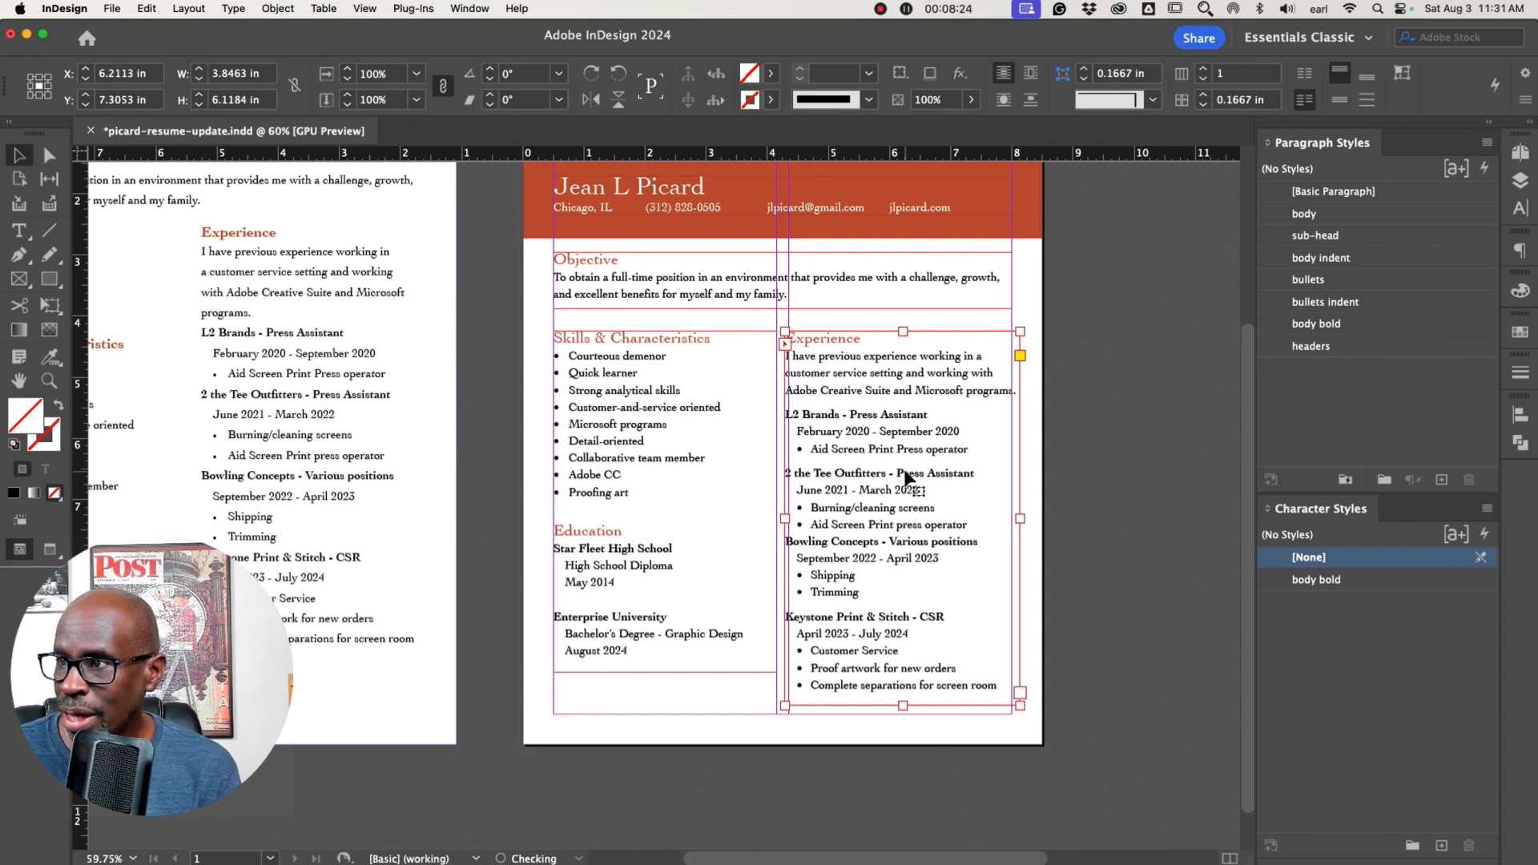
click(1056, 513)
Select all Skills & Characteristics bullet items and set their space before to 0.0625 in
key(w)
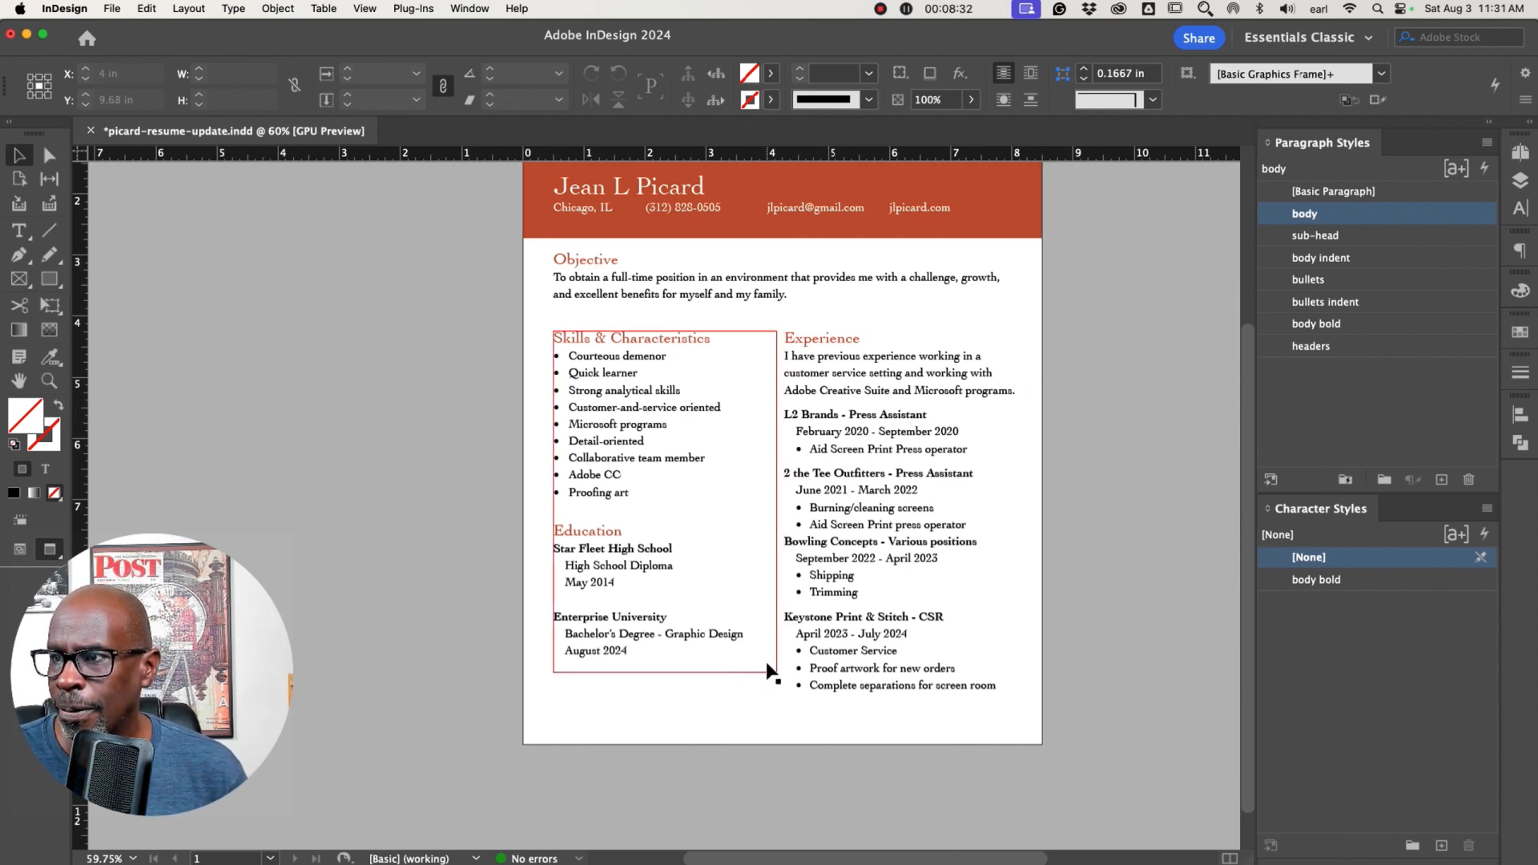
double_click(614, 358)
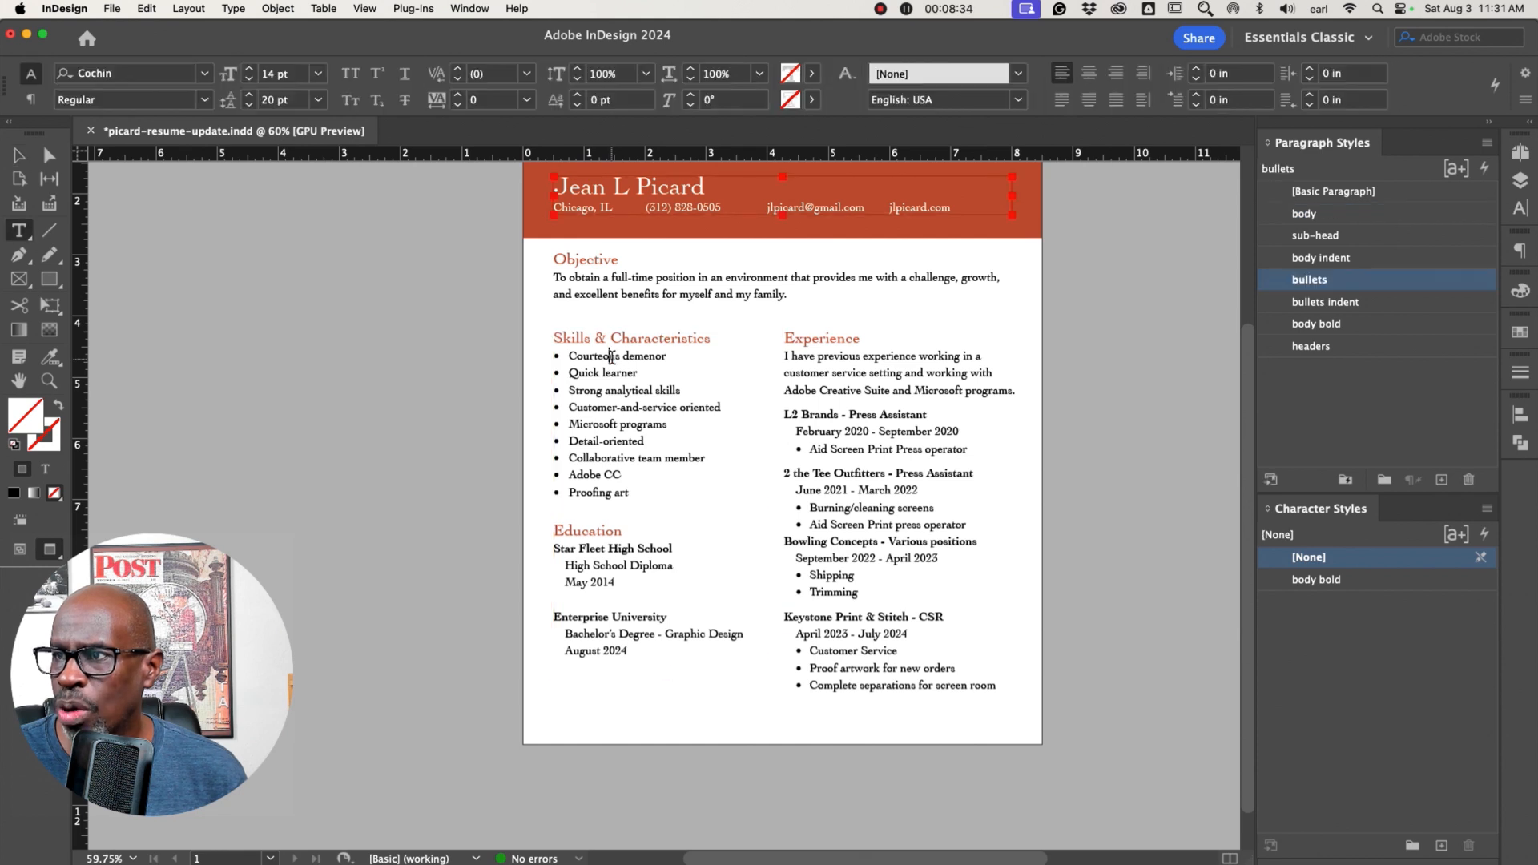
drag(634, 493, 562, 373)
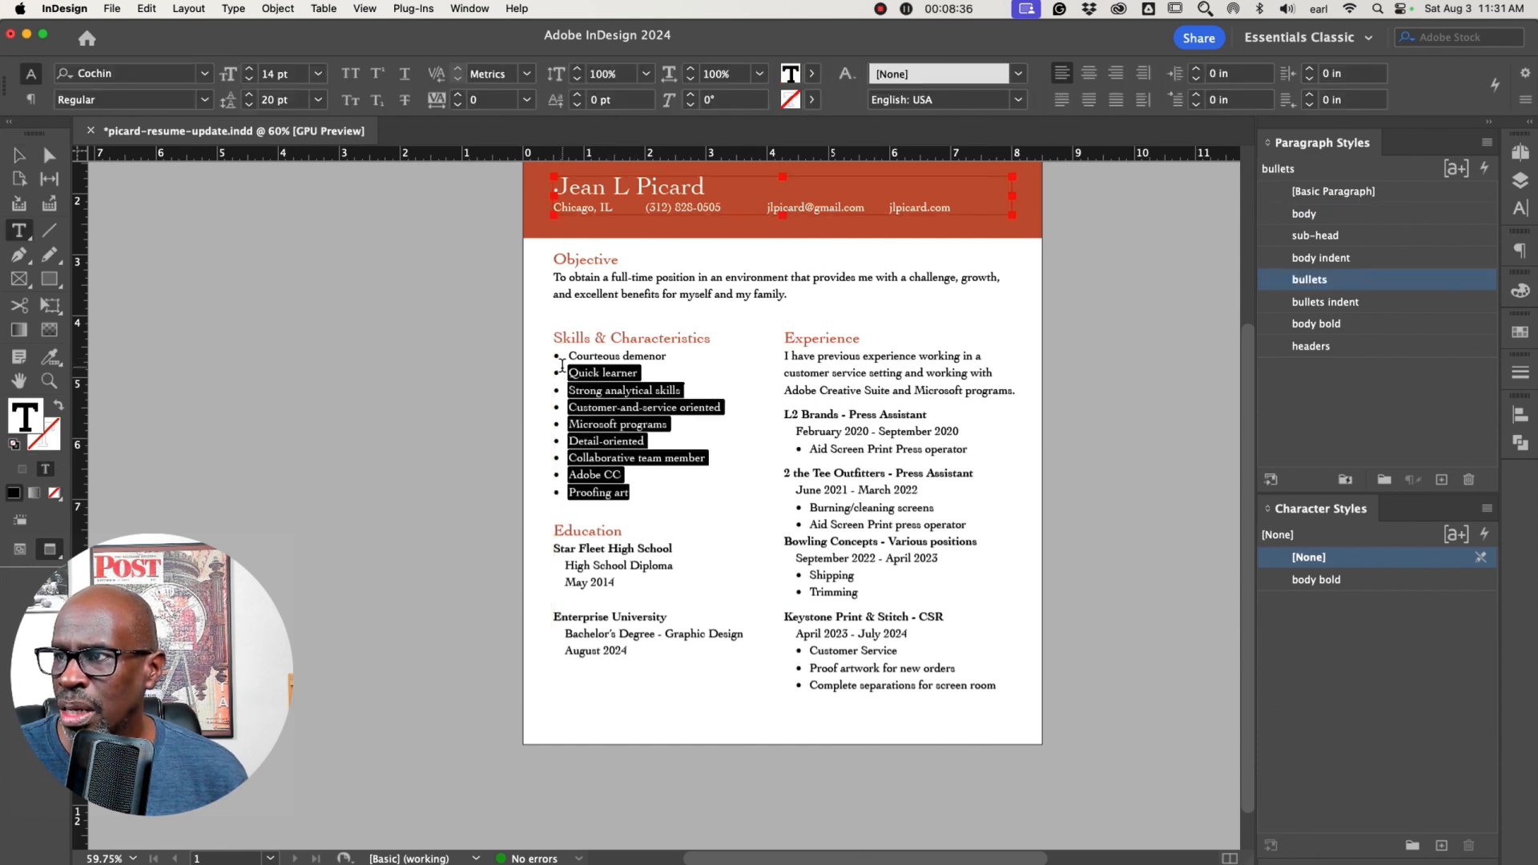
drag(564, 360, 562, 353)
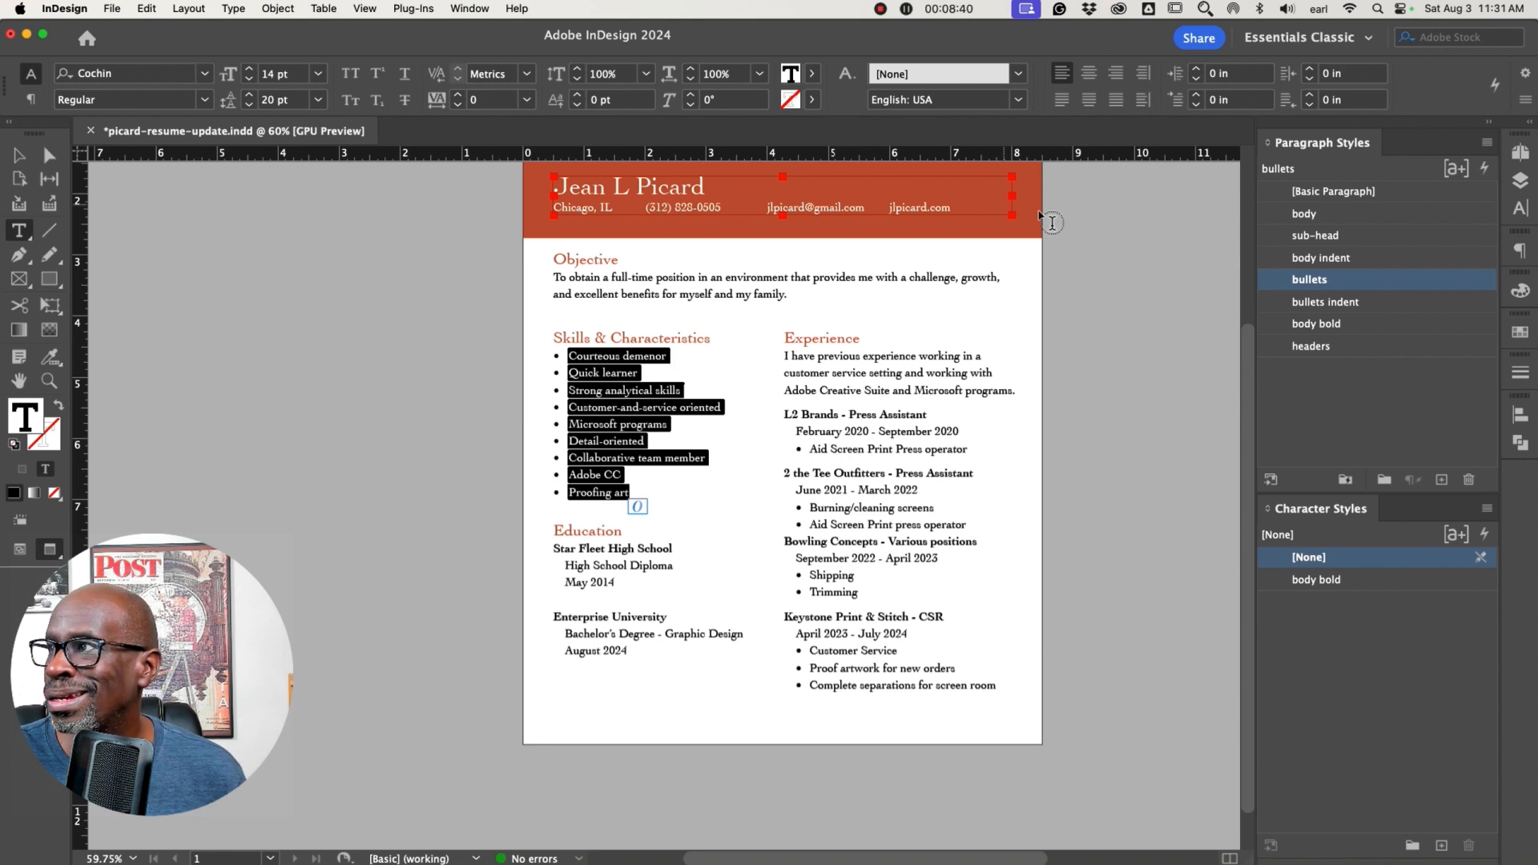
click(1519, 250)
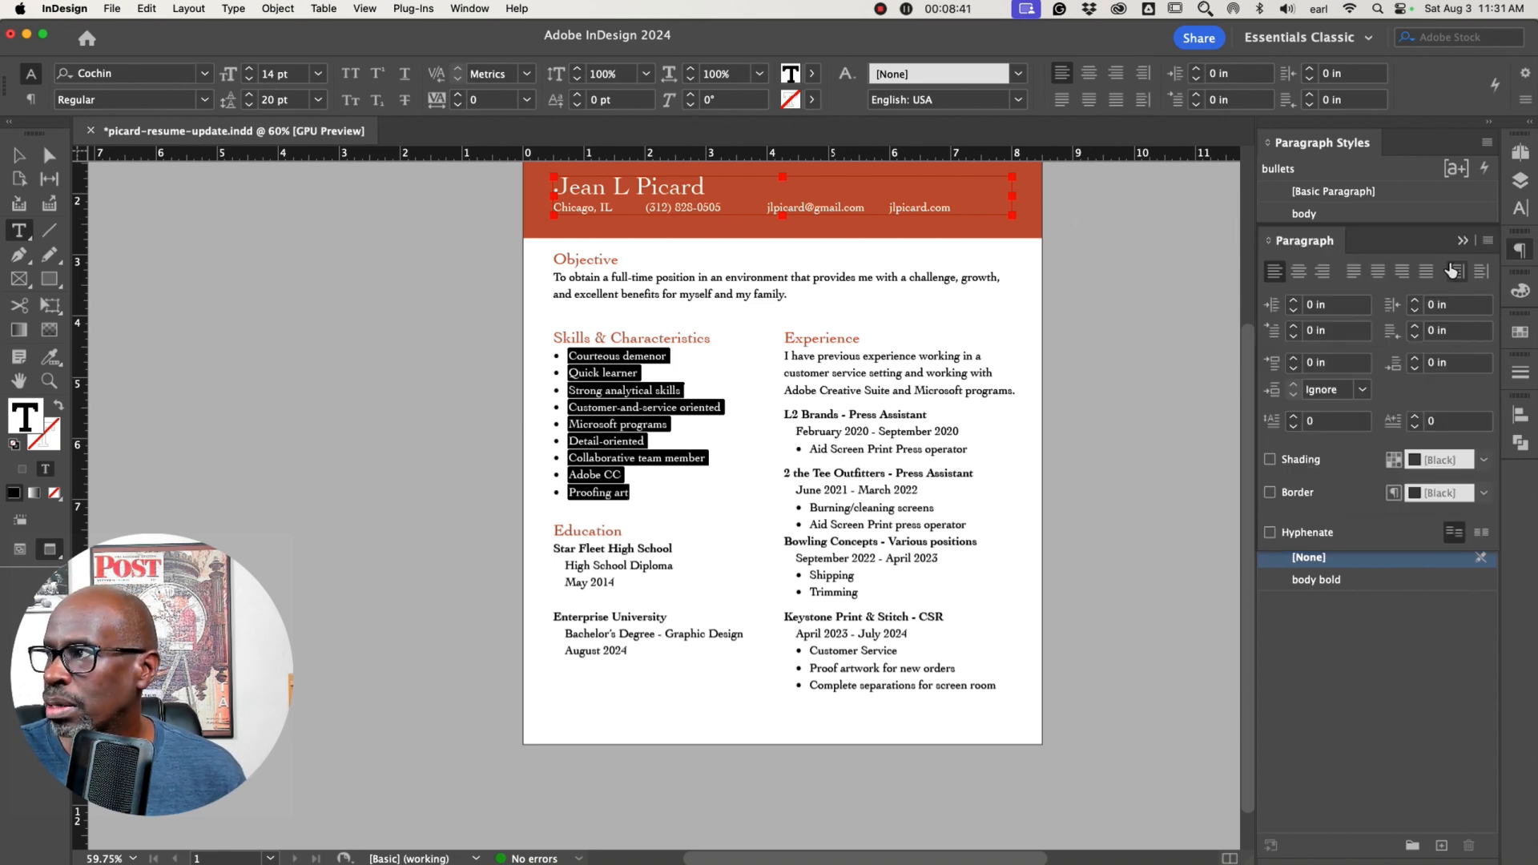
click(1294, 360)
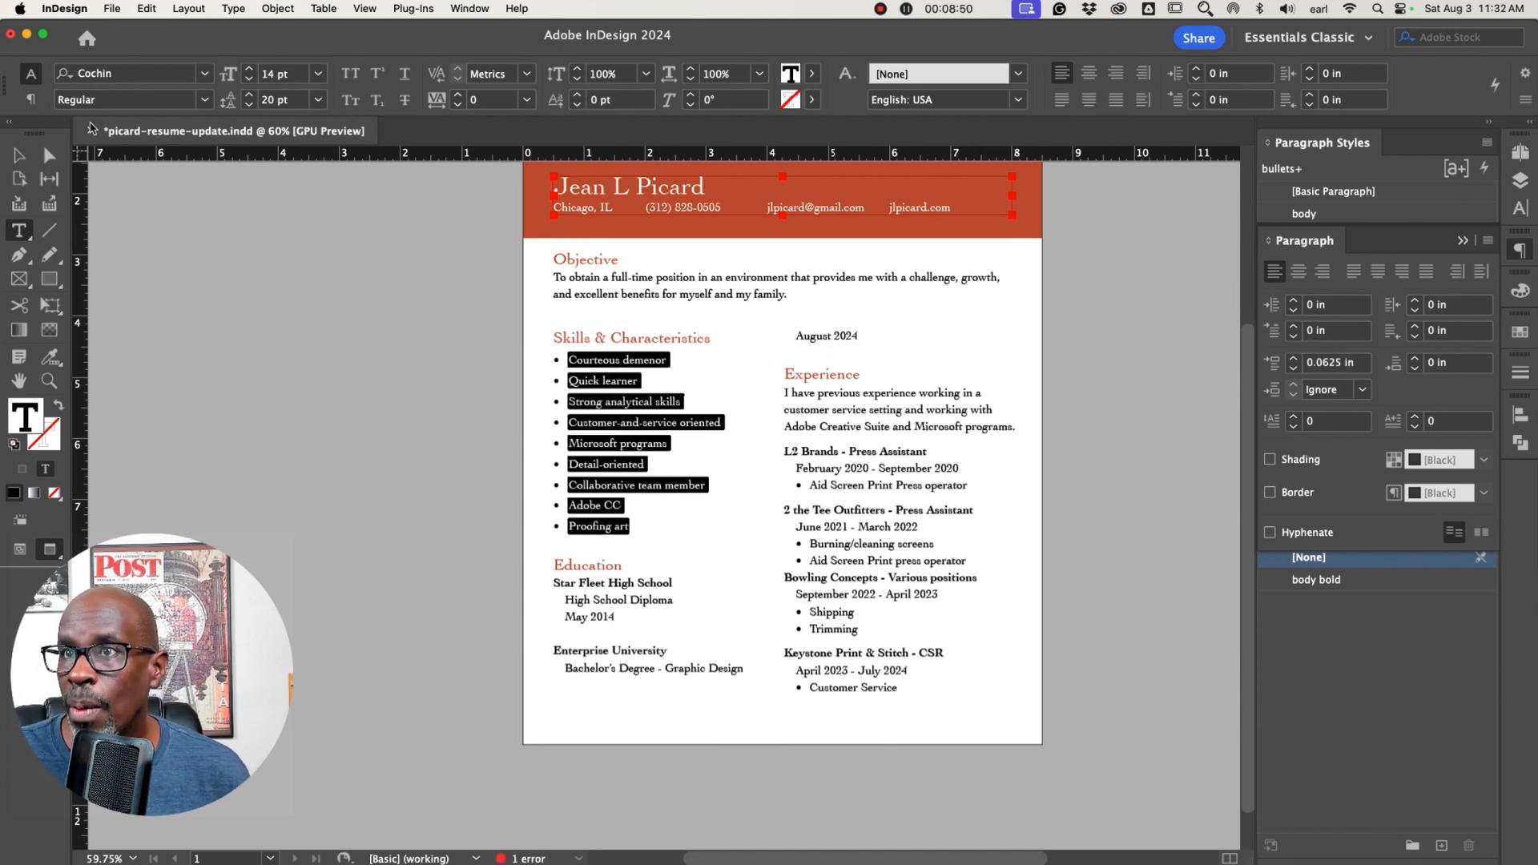
Extend the left column frame downward so the full Education section fits
click(17, 157)
mouse_move(667, 674)
mouse_down()
mouse_move(665, 780)
mouse_move(664, 702)
mouse_up()
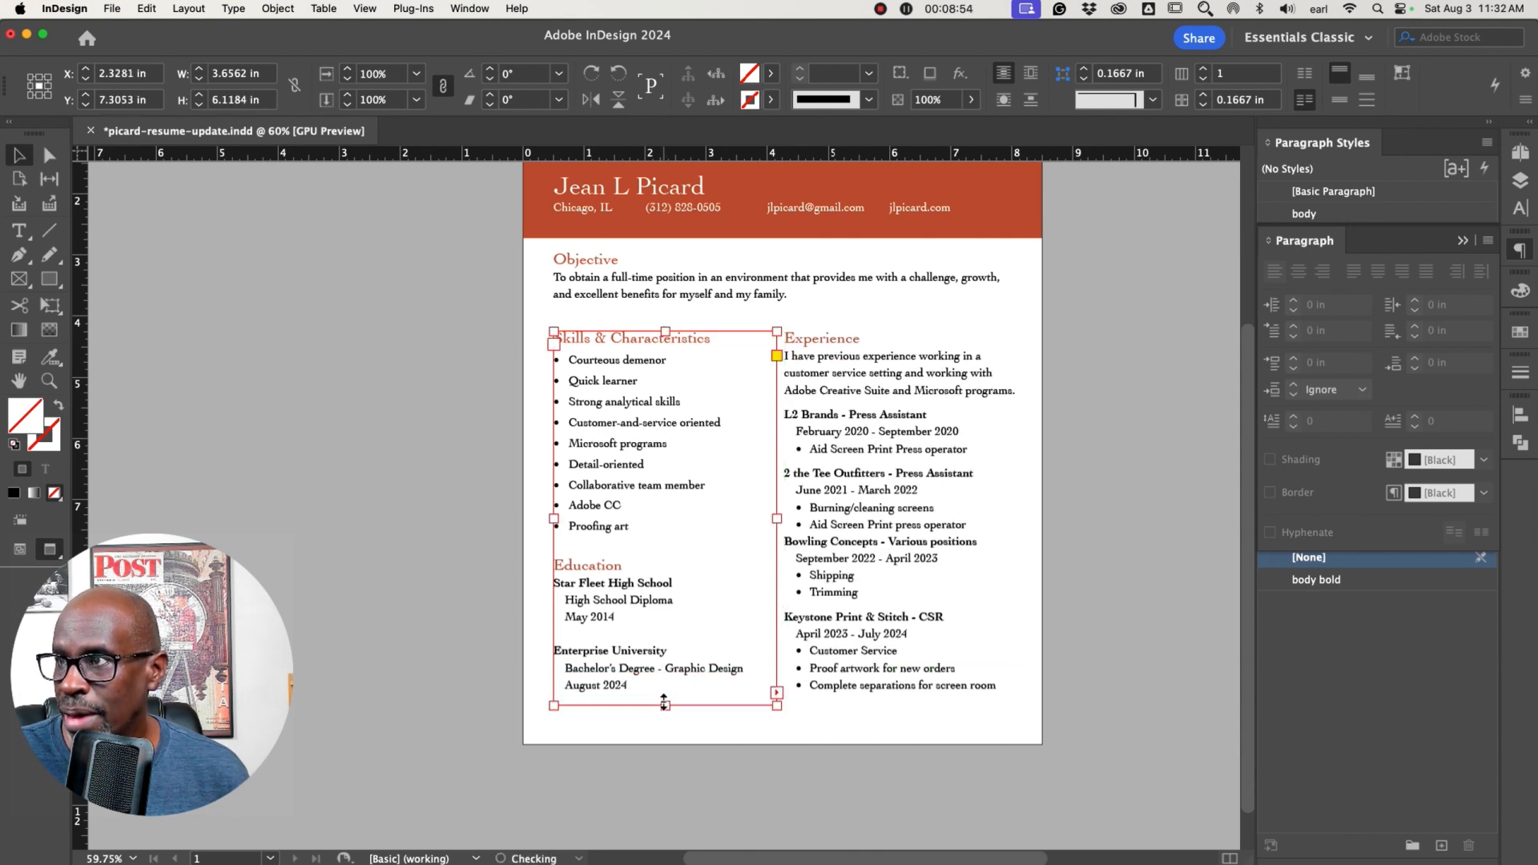
click(763, 761)
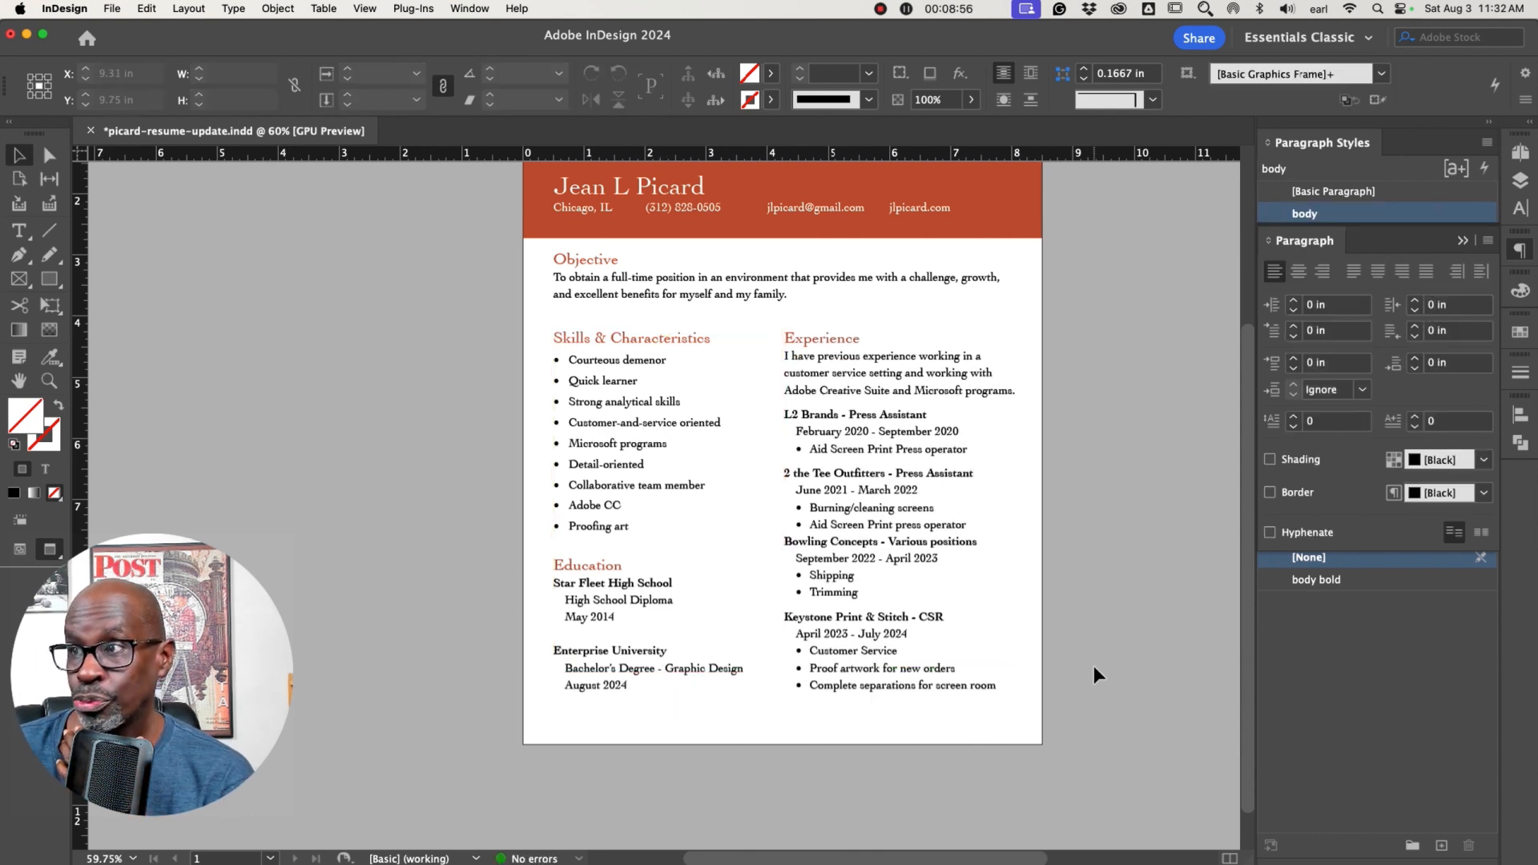
scroll(1092, 645, up, 2)
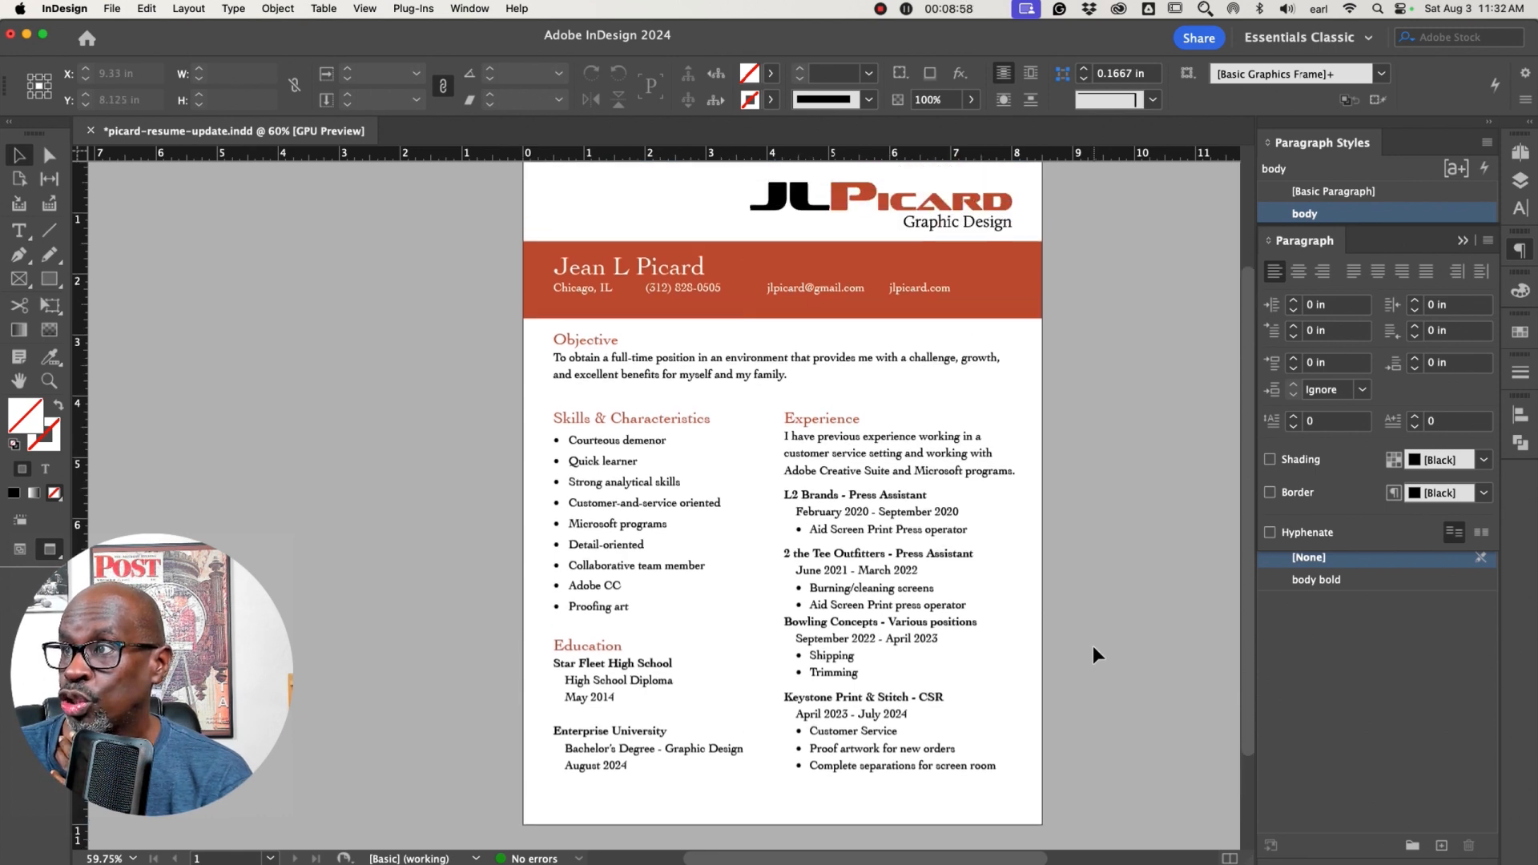
Apply the sub-head paragraph style to the "Bowling Concepts - Various positions" line
scroll(1092, 655, up, 1)
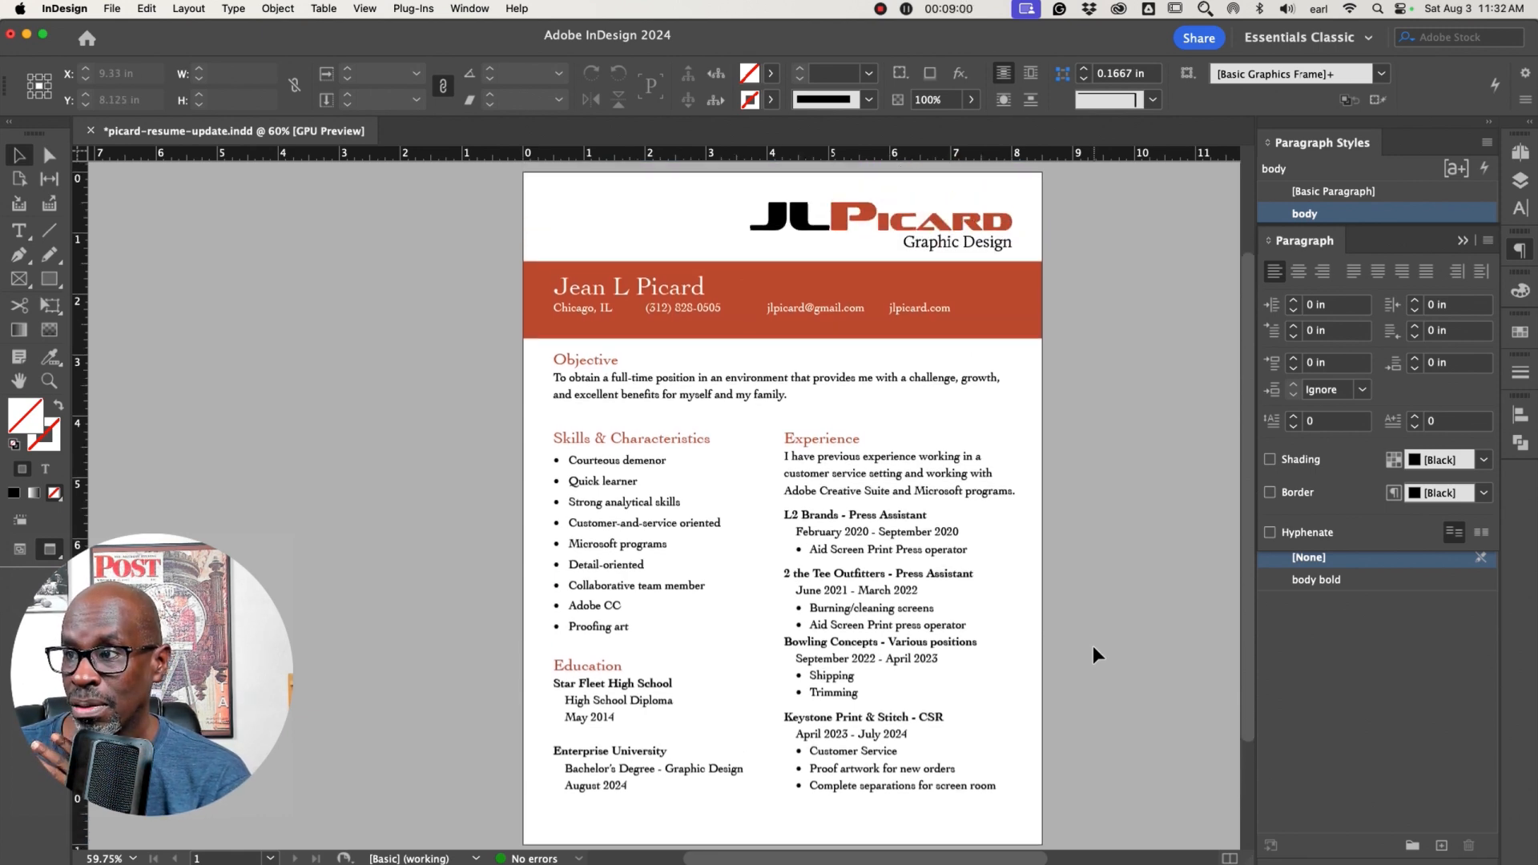
double_click(863, 638)
triple_click(856, 641)
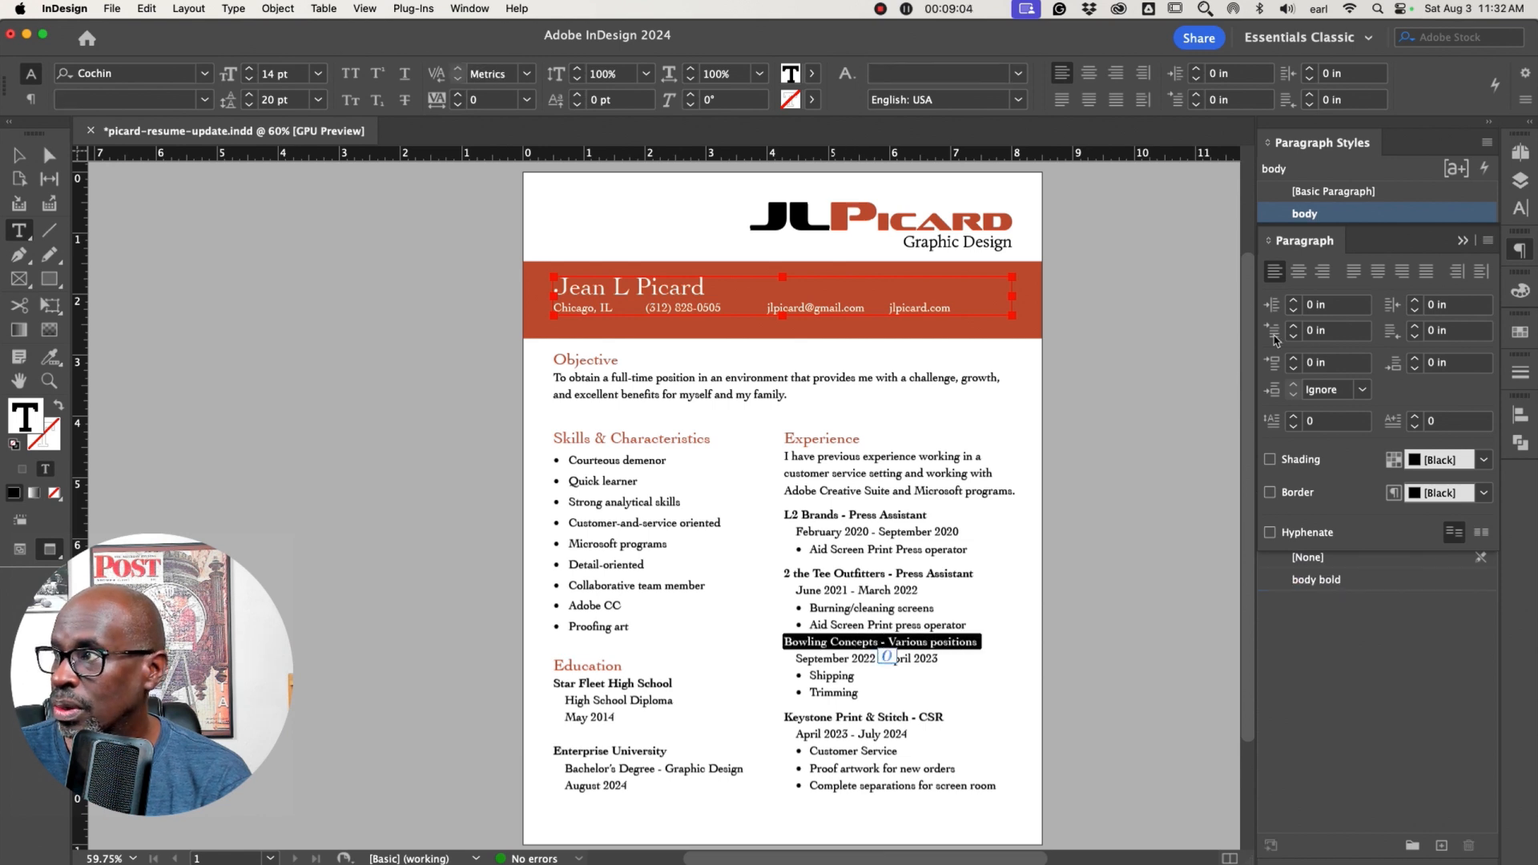
click(1464, 242)
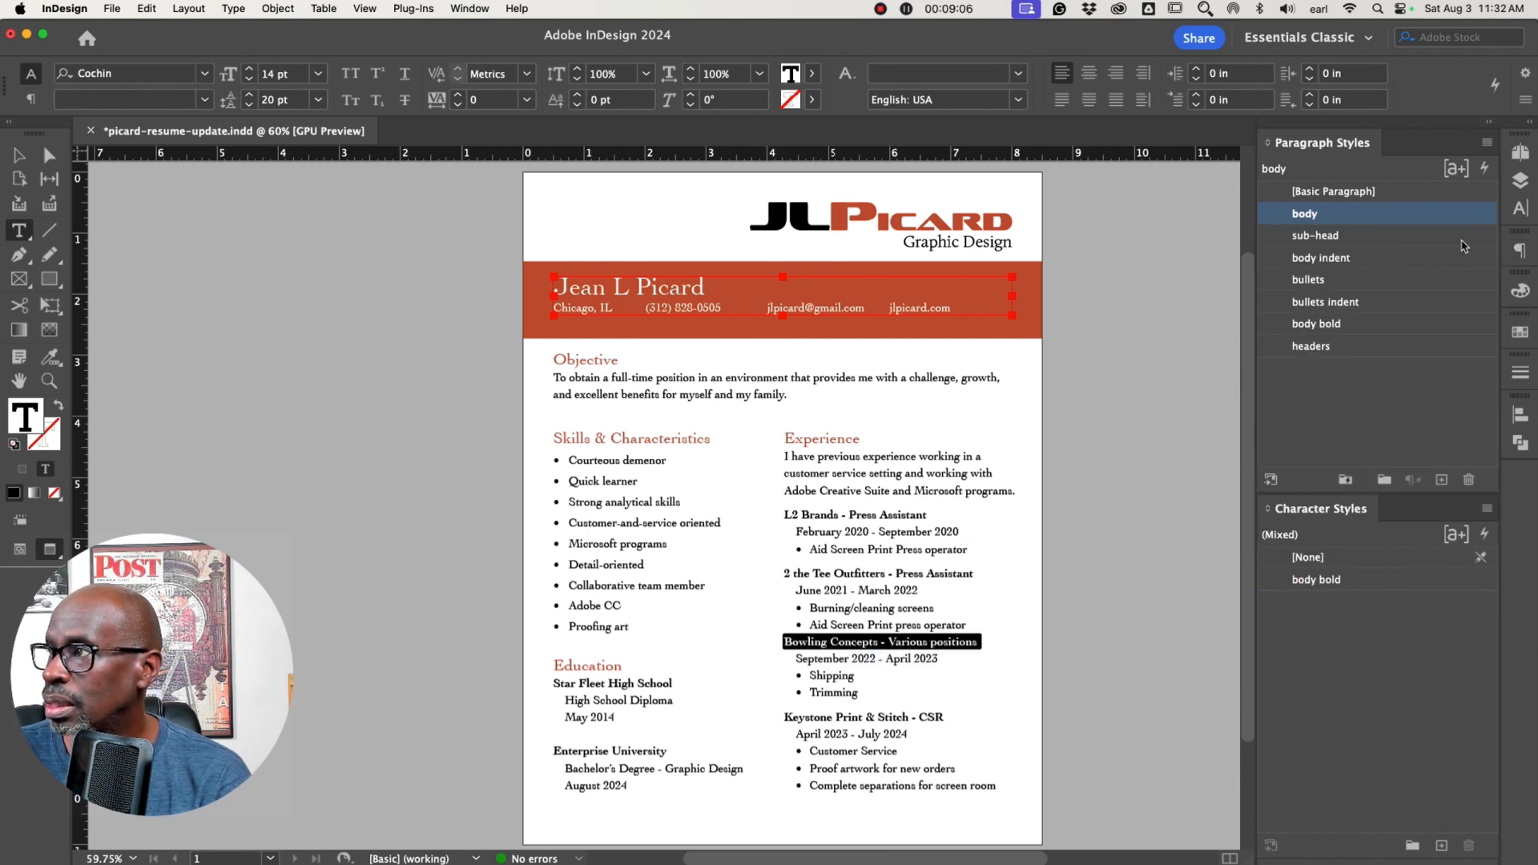
click(1318, 236)
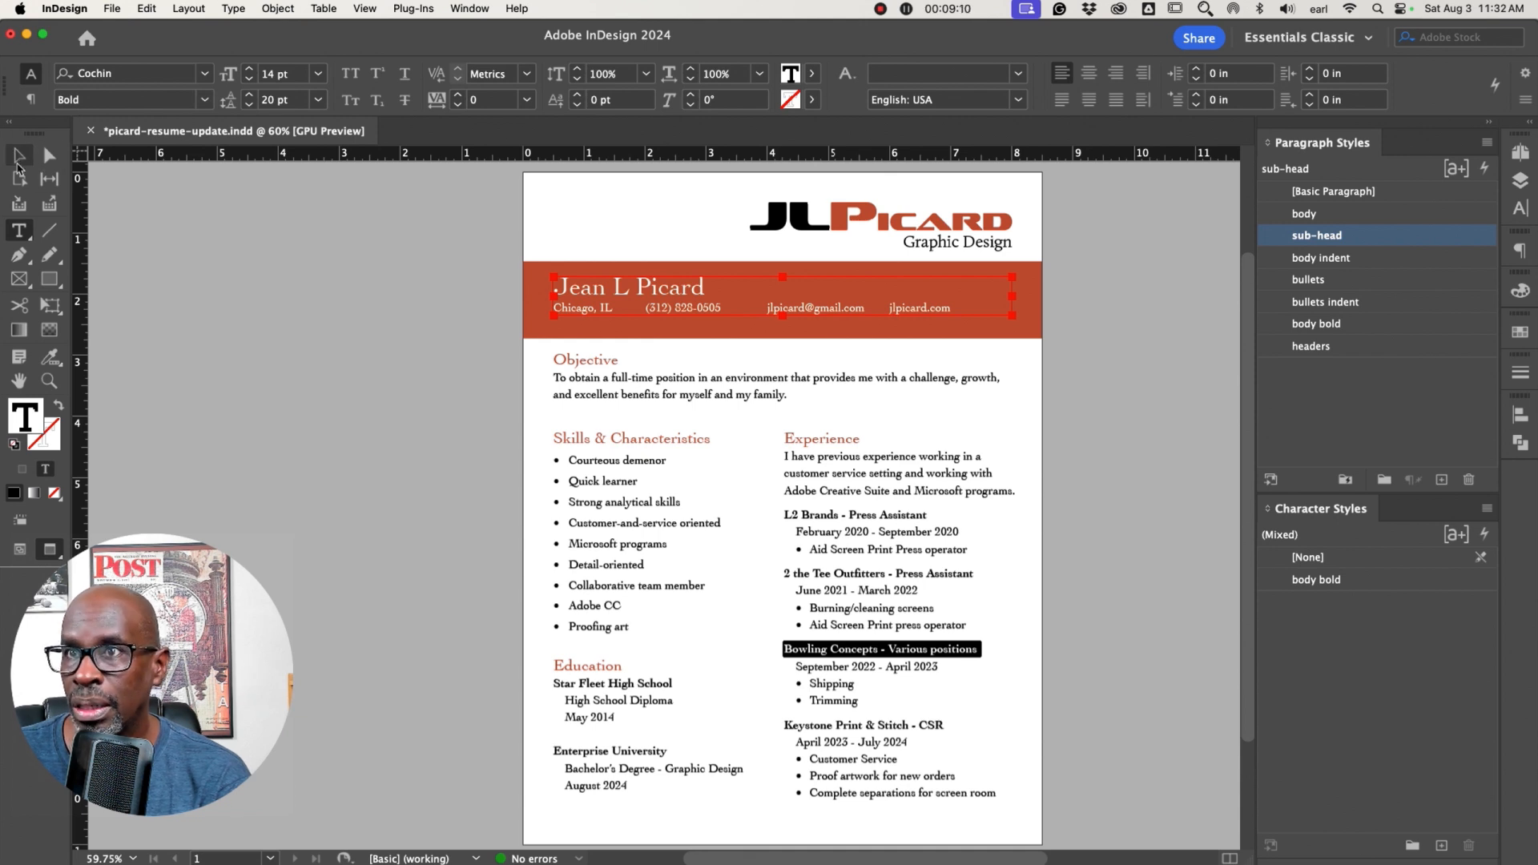
click(14, 152)
click(257, 285)
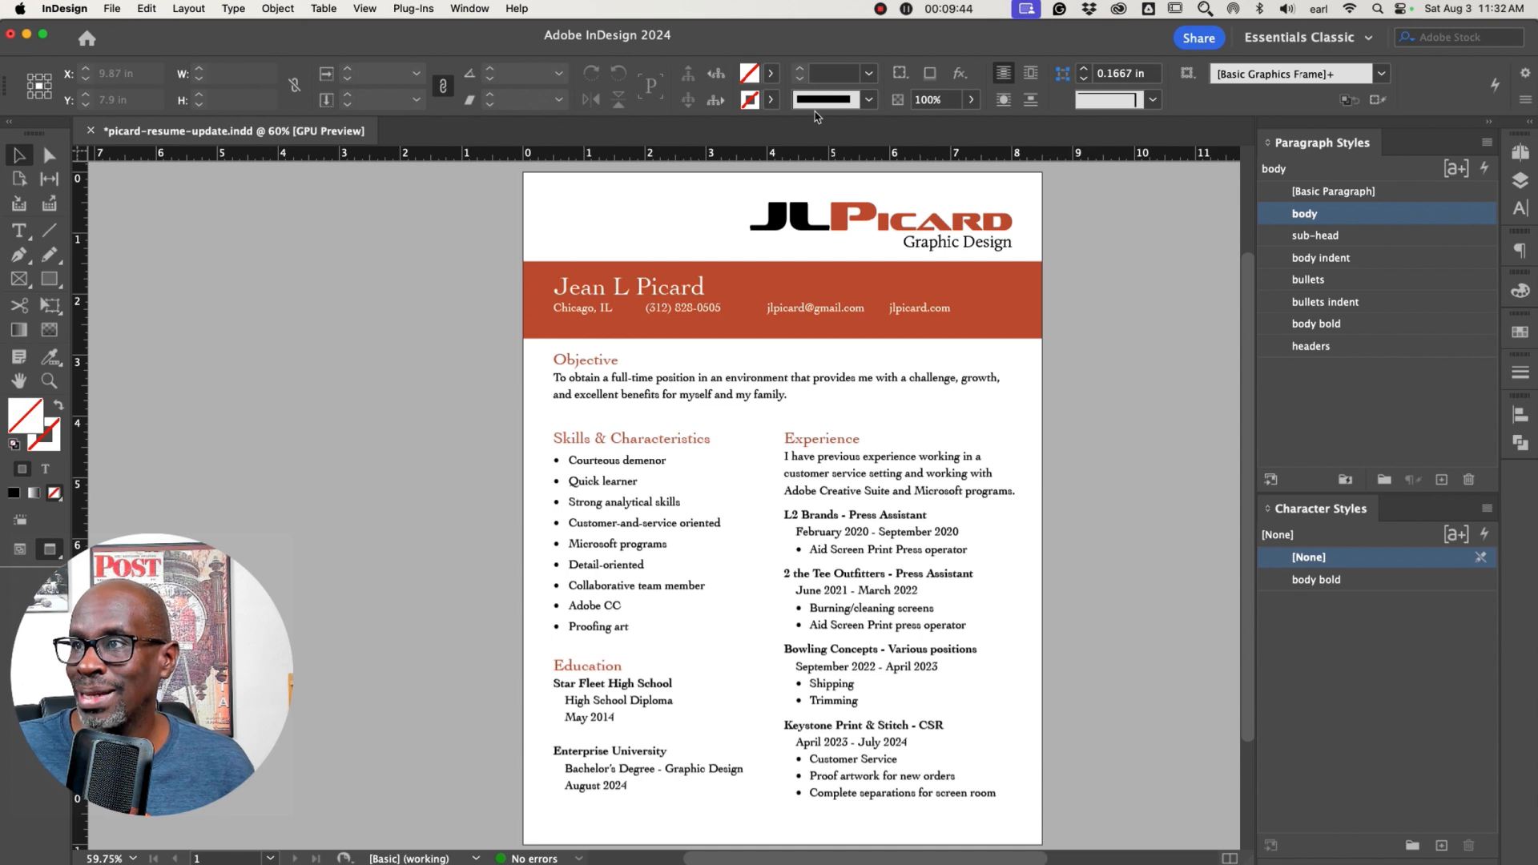
Nudge the header's name and contact text frame down one step within the coloured band
click(698, 276)
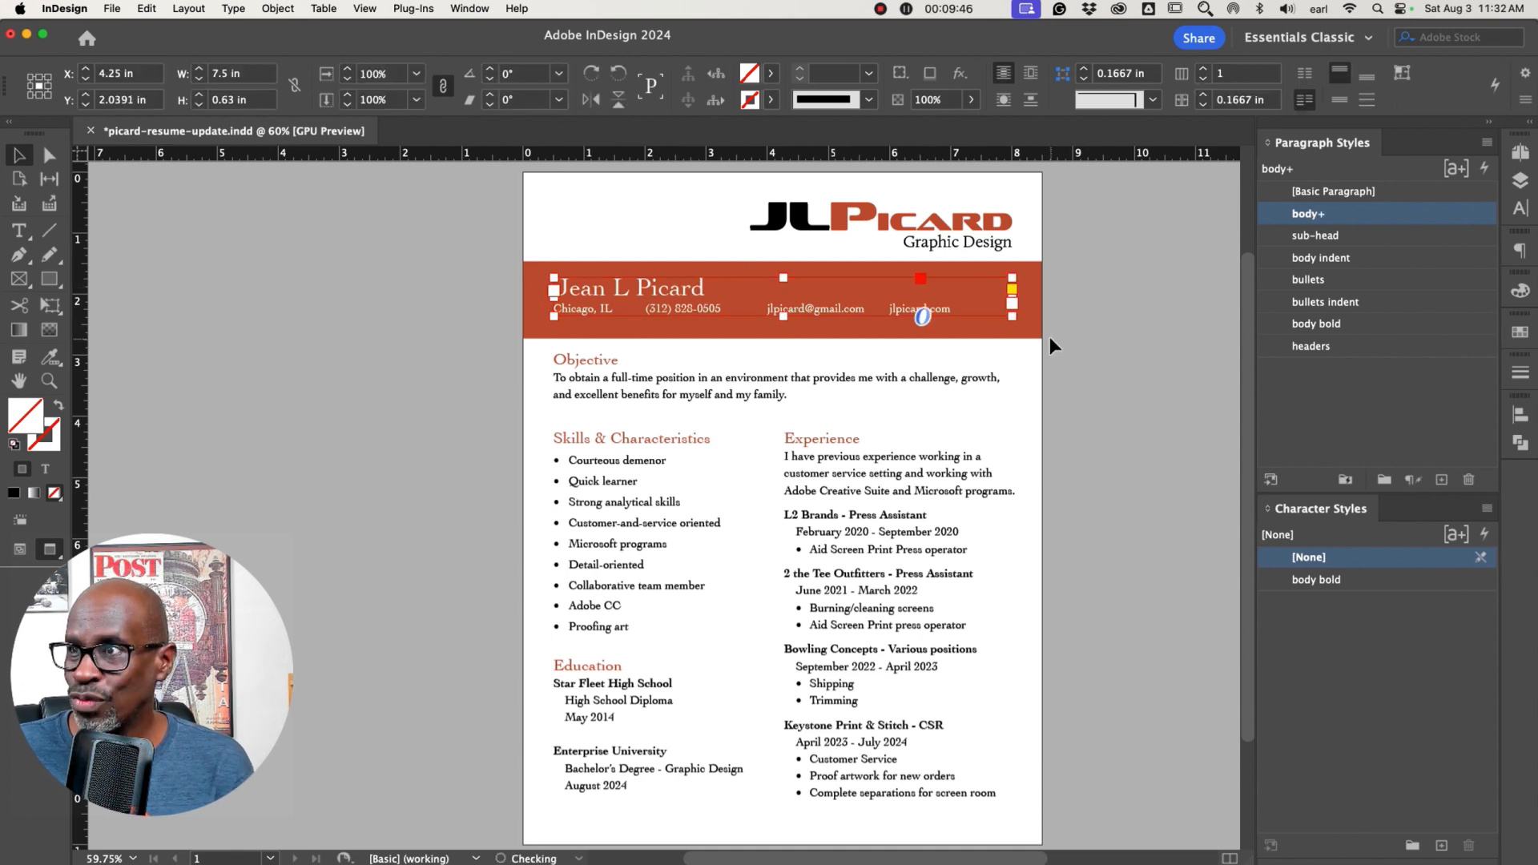
click(1136, 346)
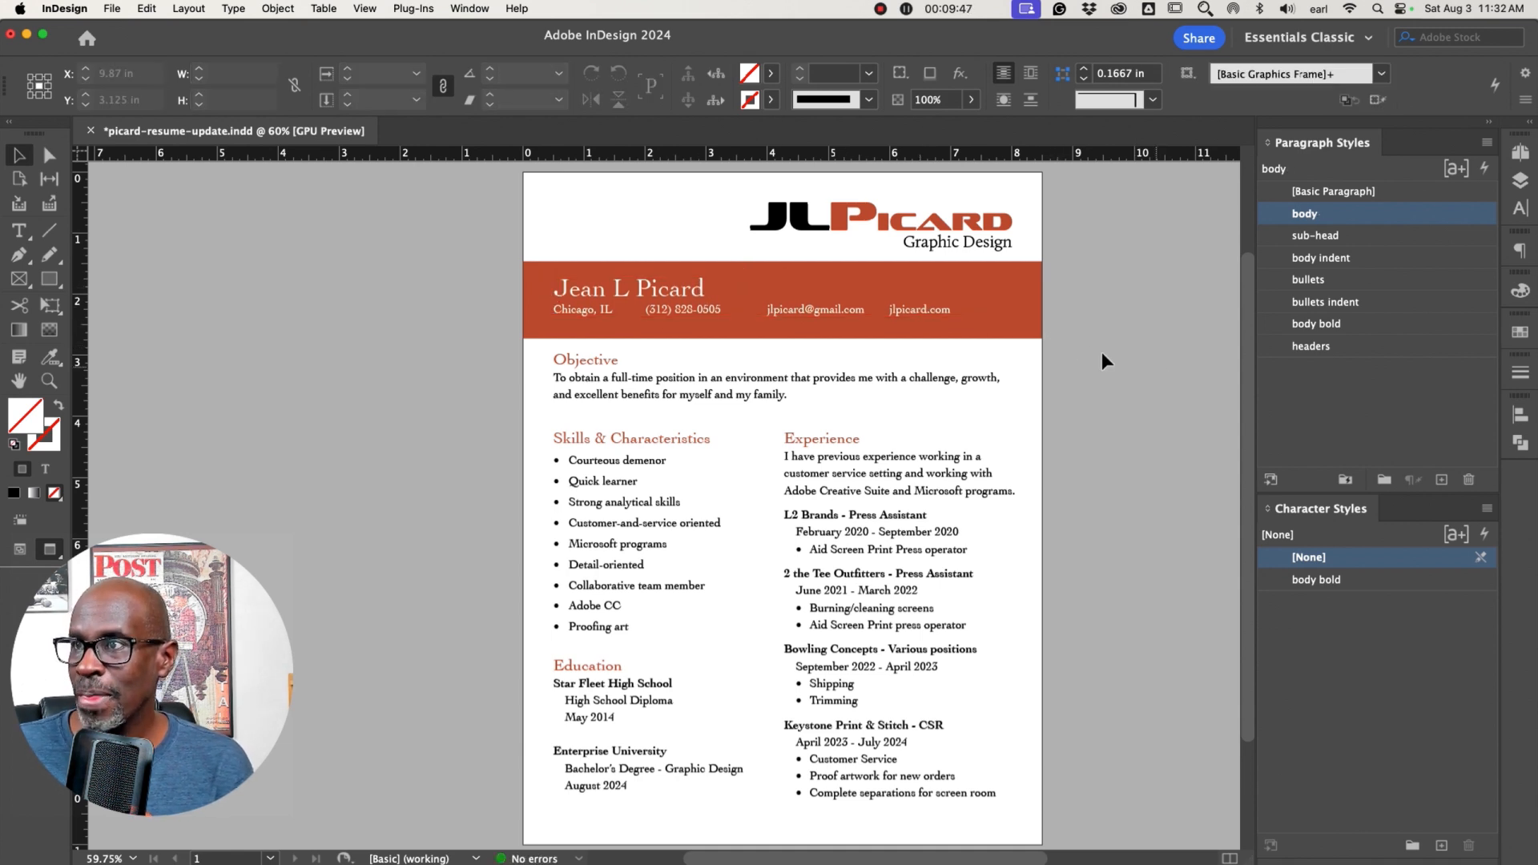
click(705, 295)
key(Down)
click(1182, 350)
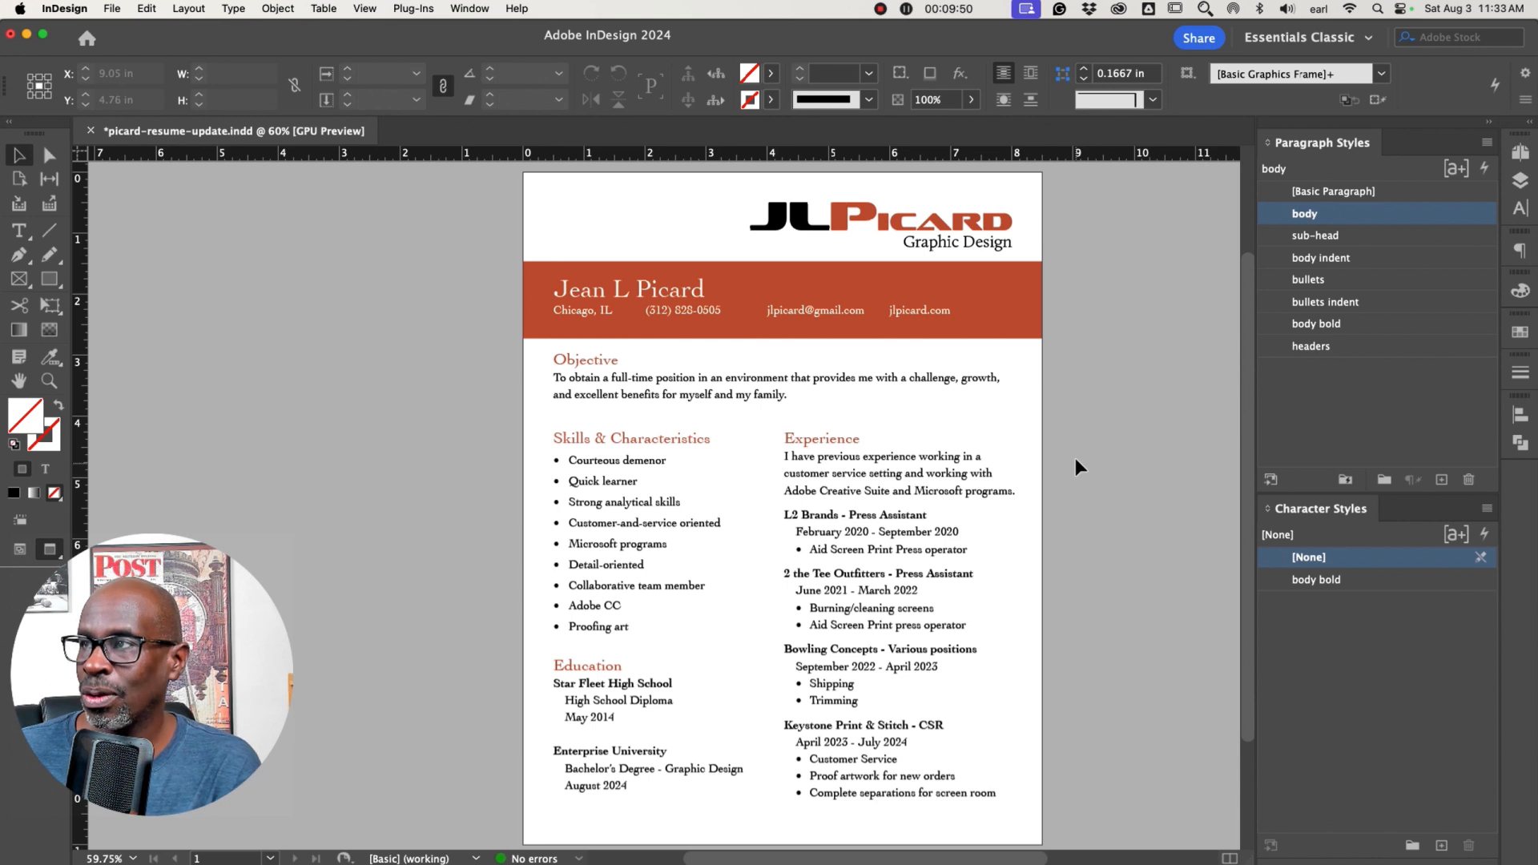